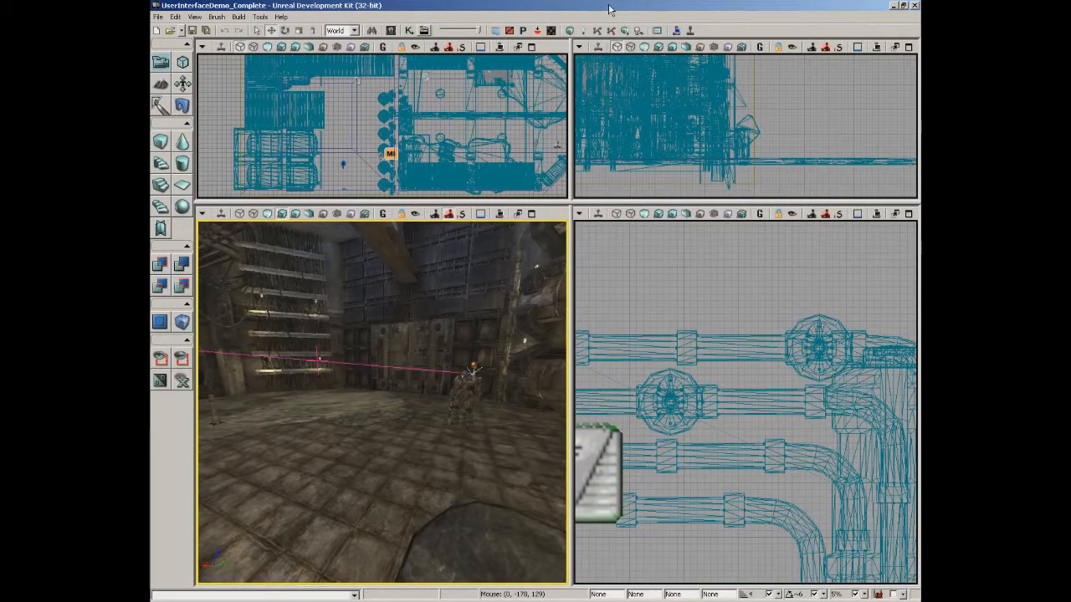
Rotate and fly the perspective view to the doorway, then bring up the floor's context menu.
right_drag(424, 409, 455, 424)
key(w)
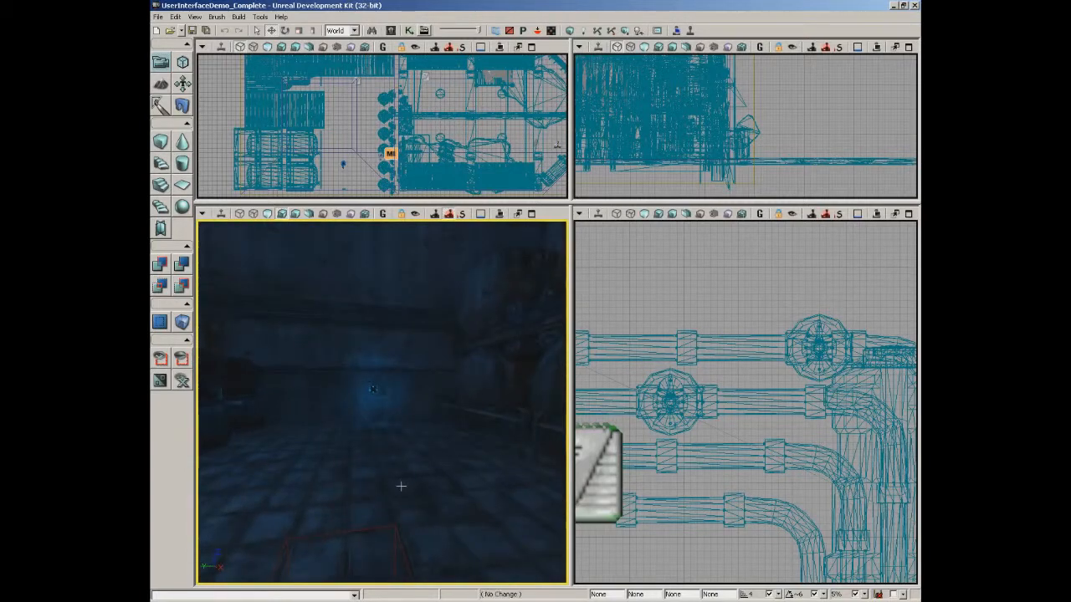
right_click(400, 487)
Play from here, use the wall panel, and click its button to start the cinematic.
click(420, 466)
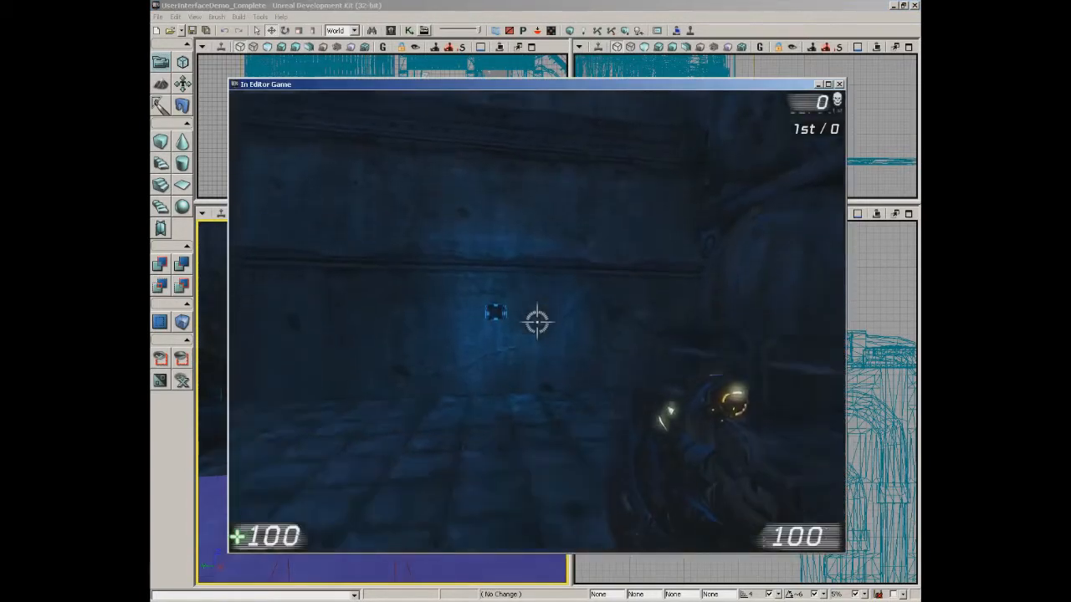
key(w)
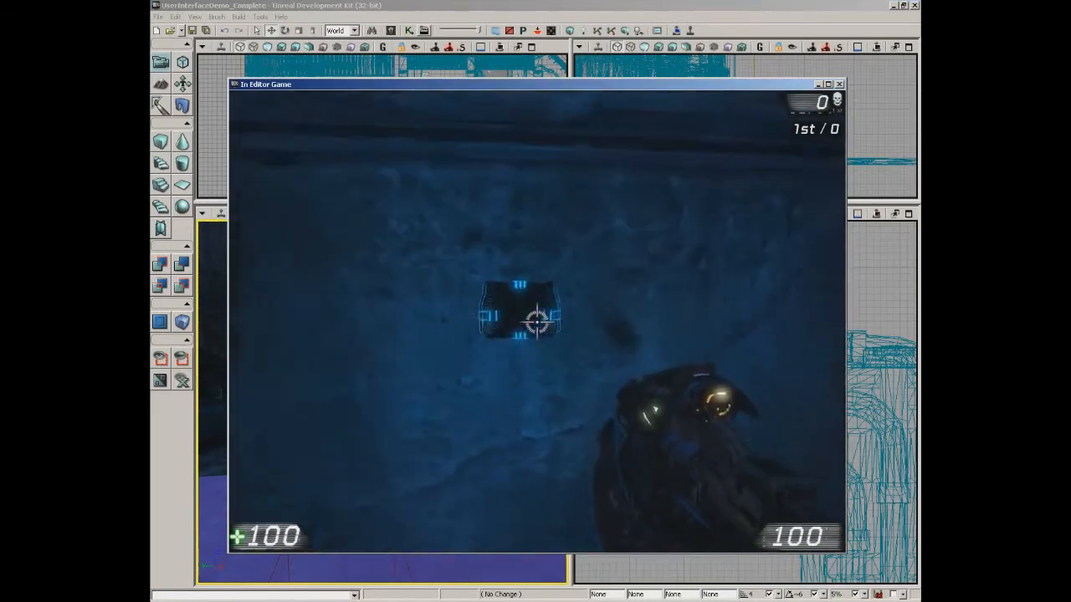
key(w)
key(e)
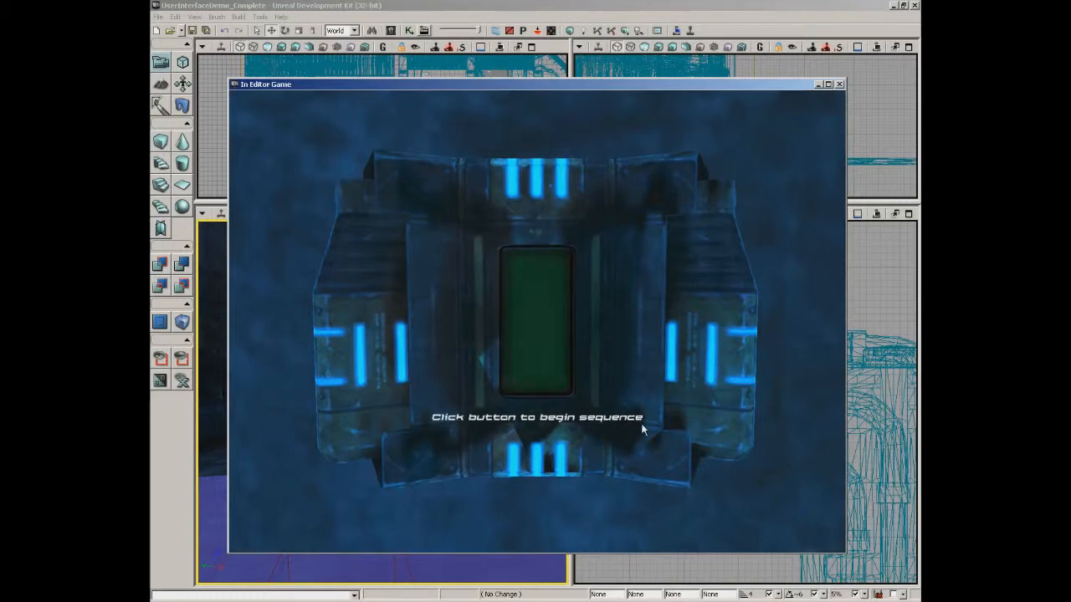
click(527, 293)
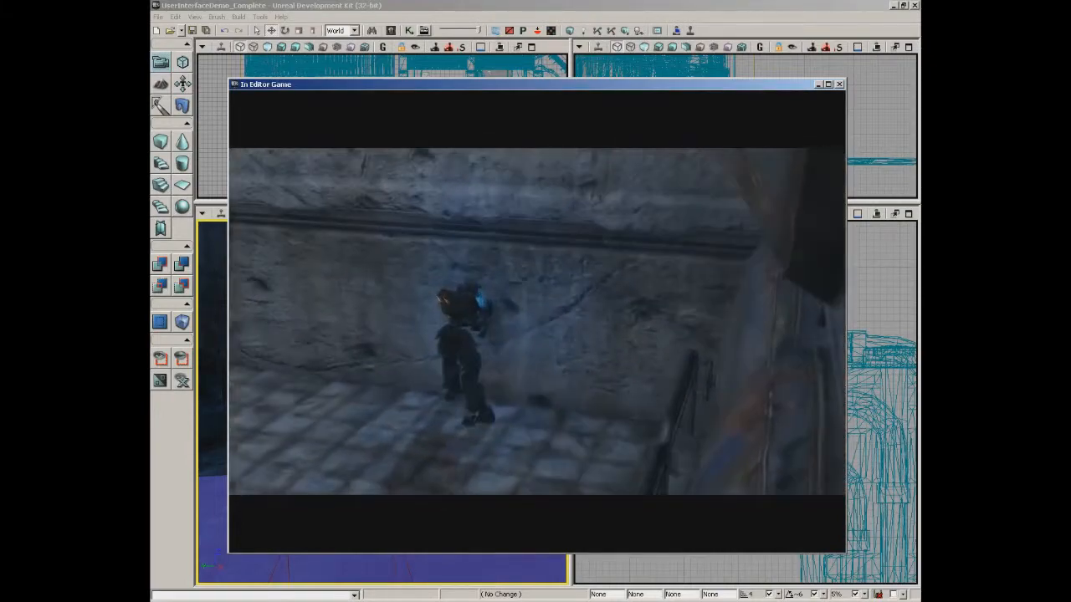
Walk on through the level after the cinematic, then exit the play session.
key(w)
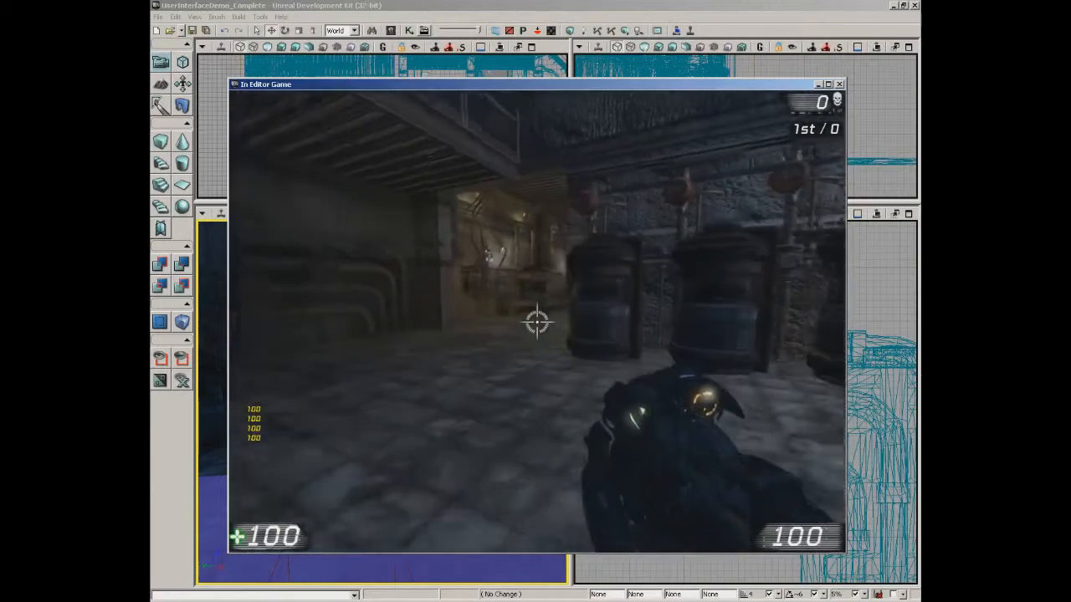
key(w)
click(537, 322)
key(Escape)
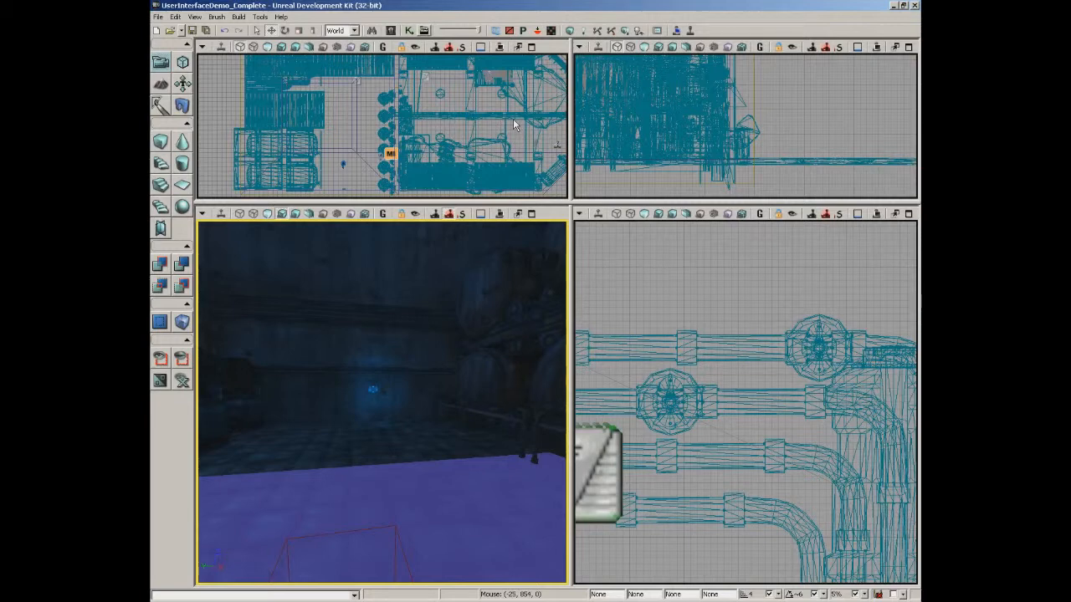
Open the Content Browser on the UIDemoAssets package.
click(390, 30)
drag(386, 303, 386, 485)
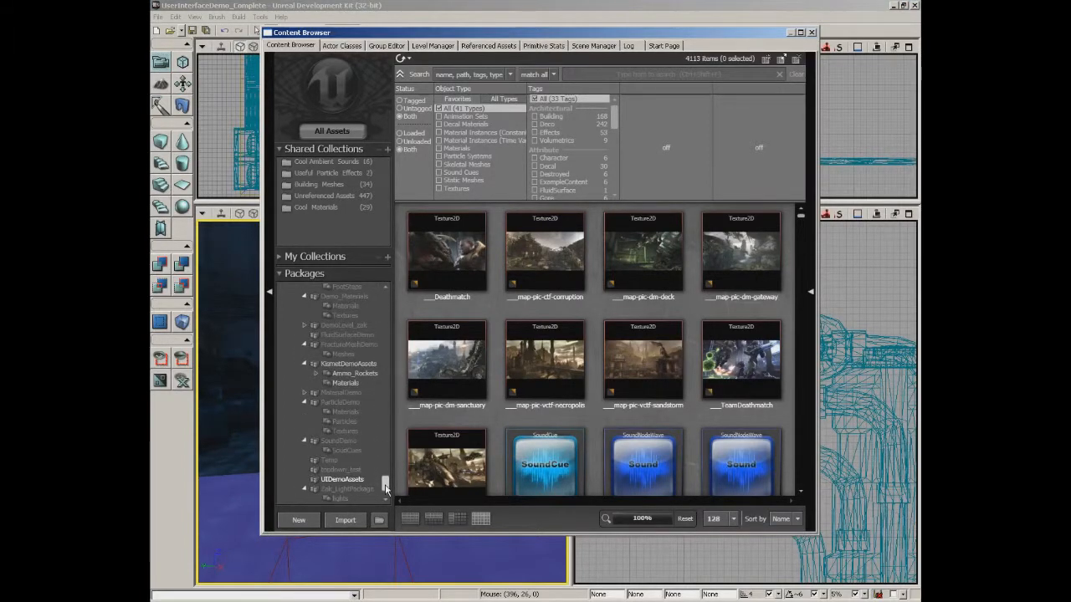
click(355, 480)
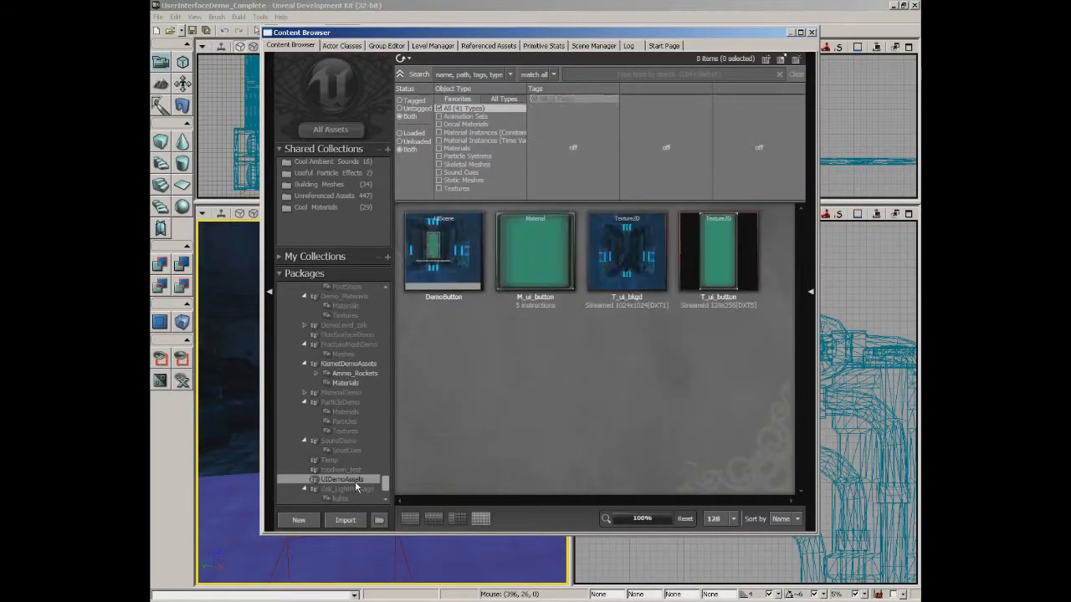
Select DemoButton, M_ui_button, T_ui_bkgd and T_ui_button in turn.
click(435, 243)
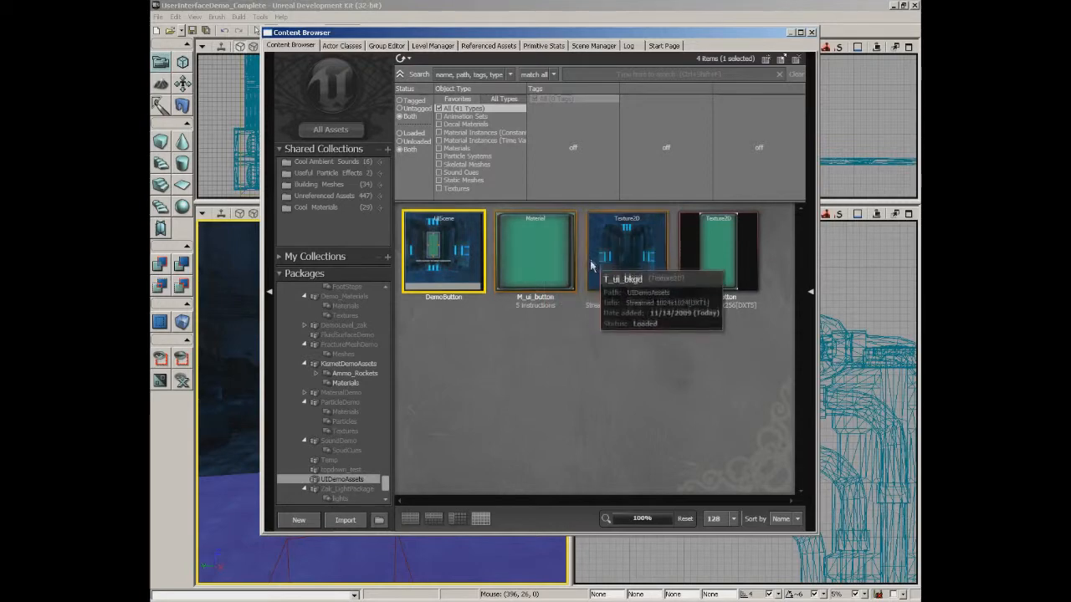
click(536, 251)
click(627, 251)
click(712, 262)
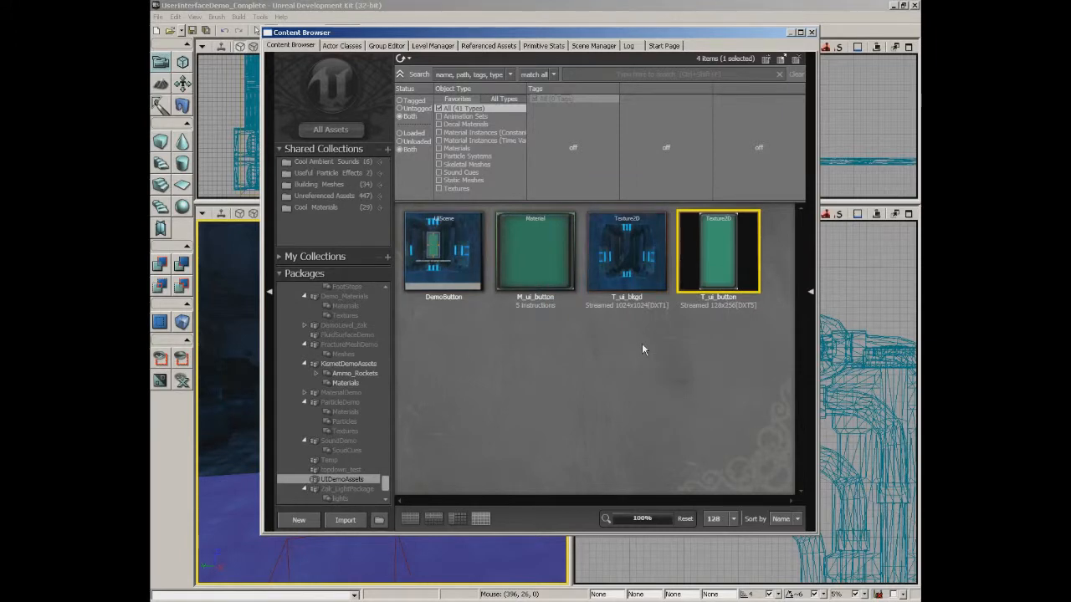
mouse_move(627, 269)
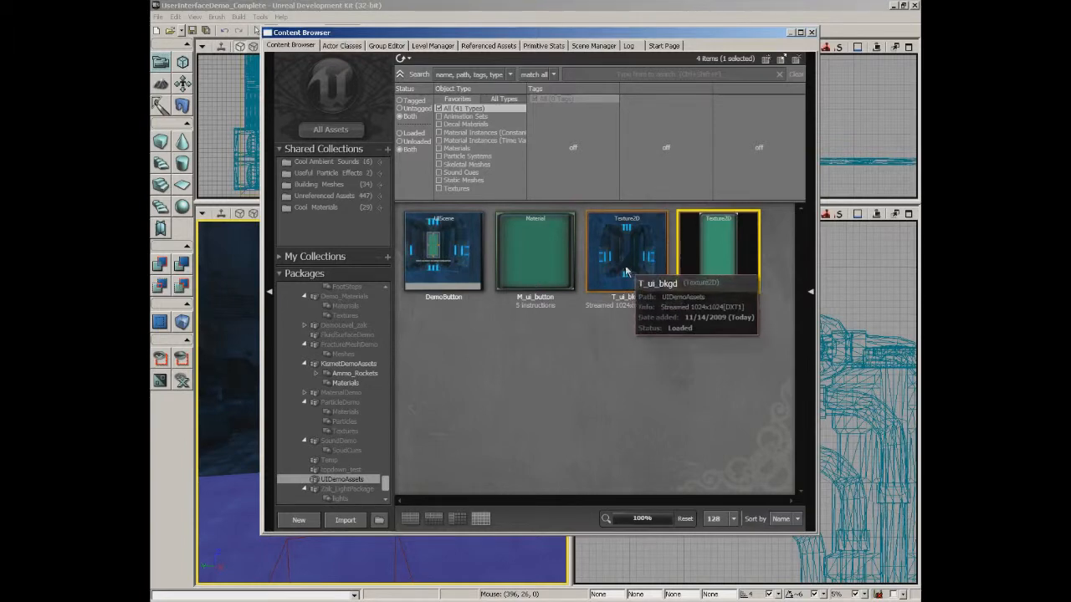
double_click(629, 274)
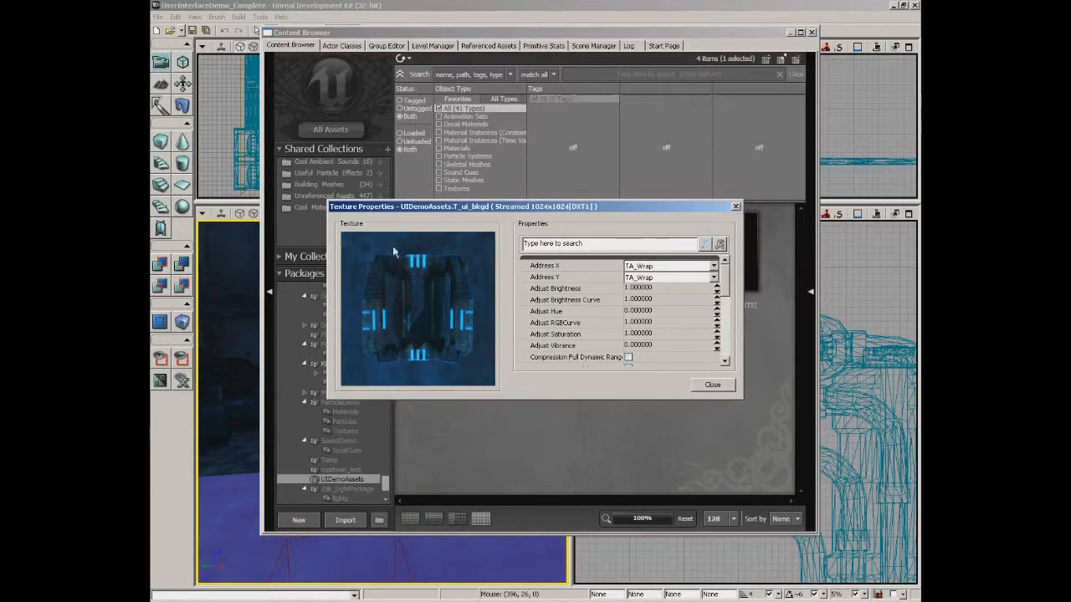
drag(727, 276, 715, 316)
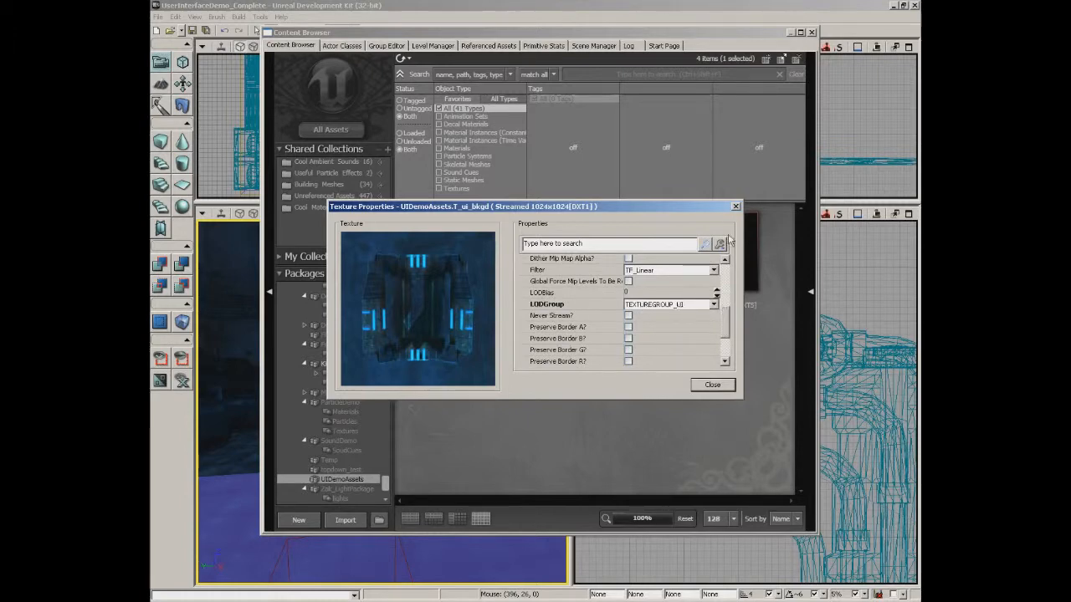
click(736, 207)
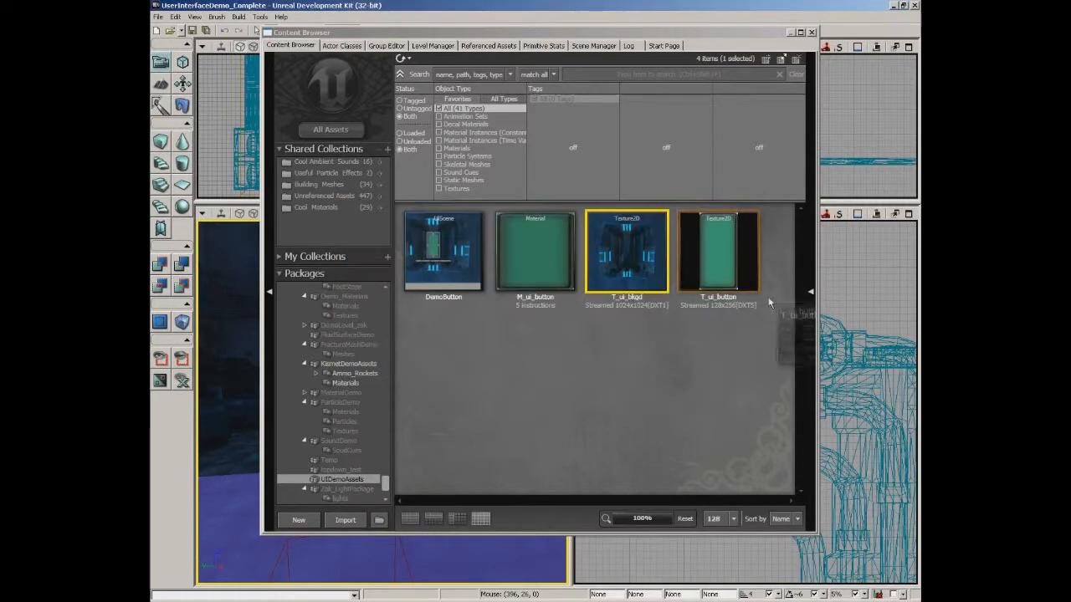
double_click(736, 260)
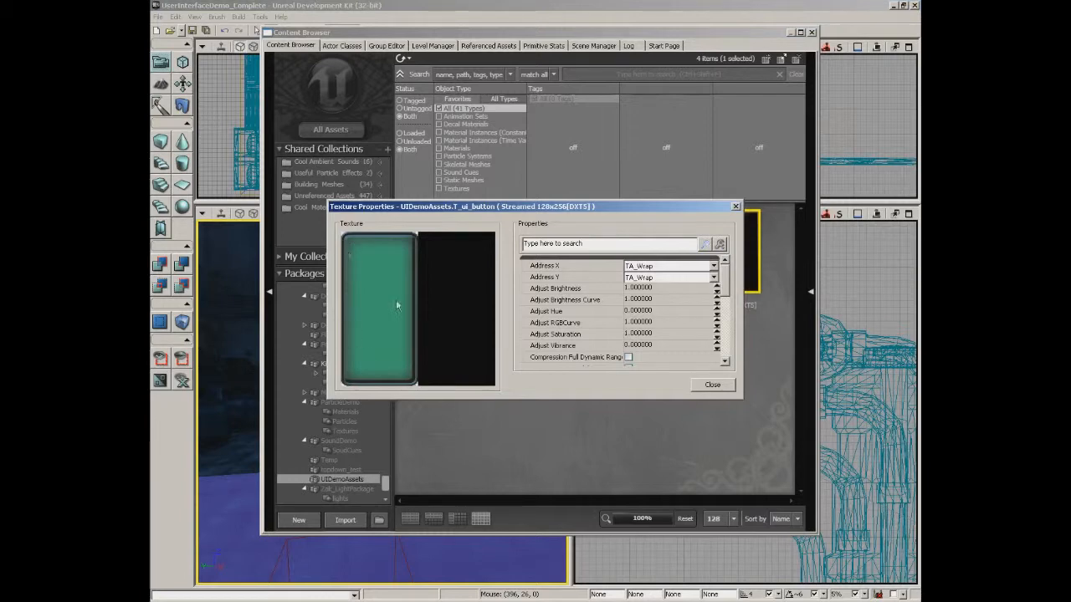
drag(721, 285, 726, 318)
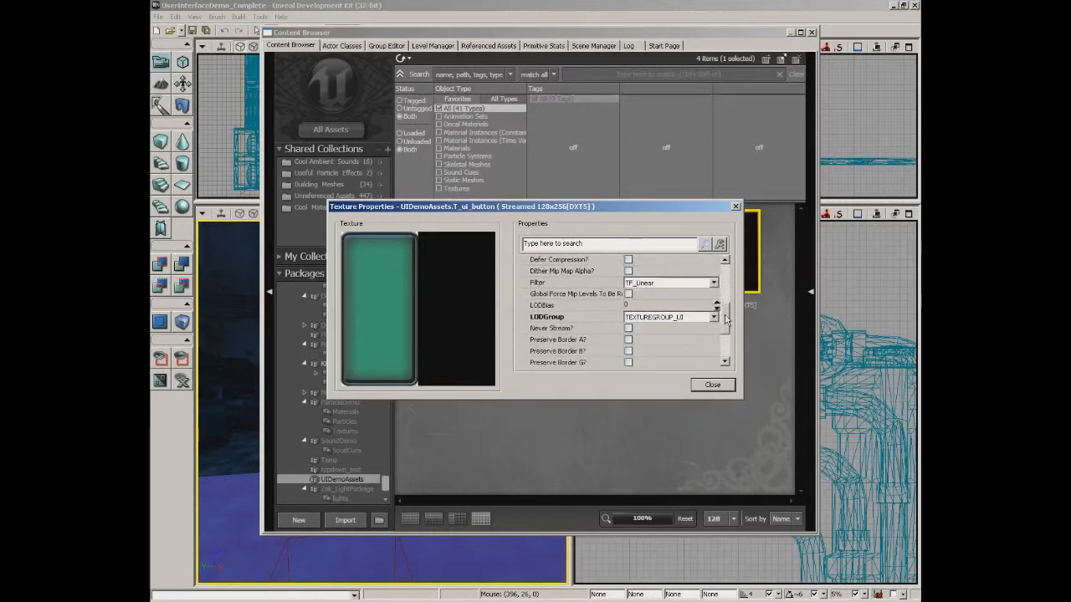
click(713, 387)
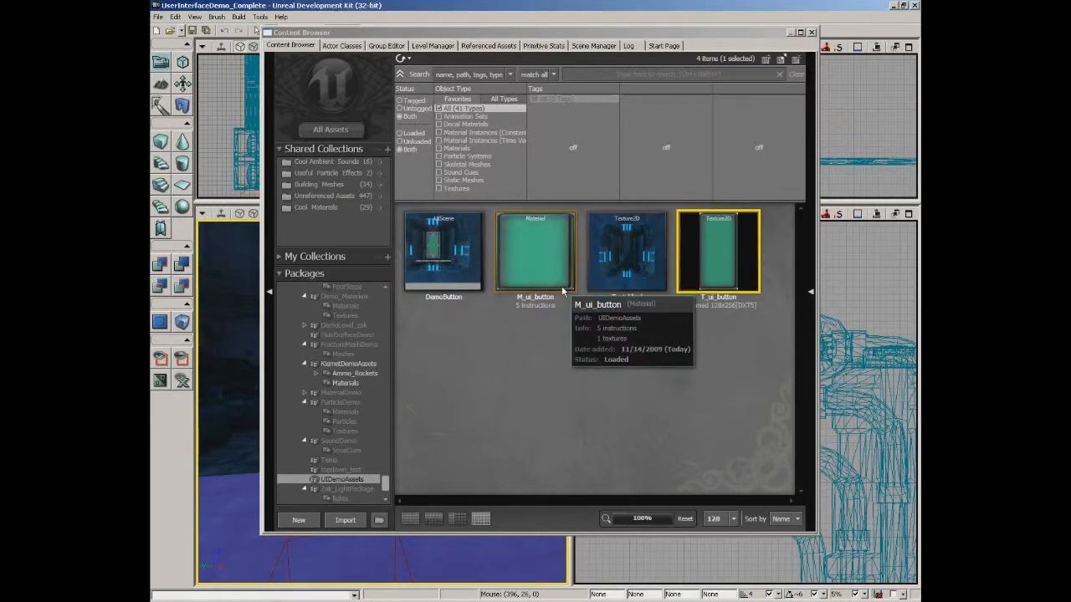
double_click(547, 265)
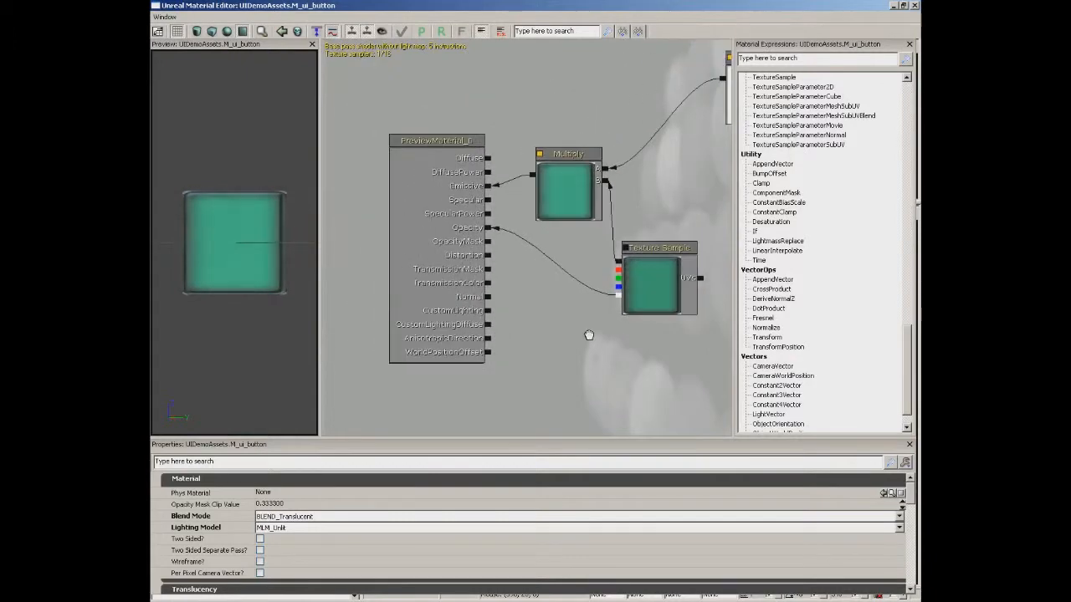
drag(236, 244, 267, 257)
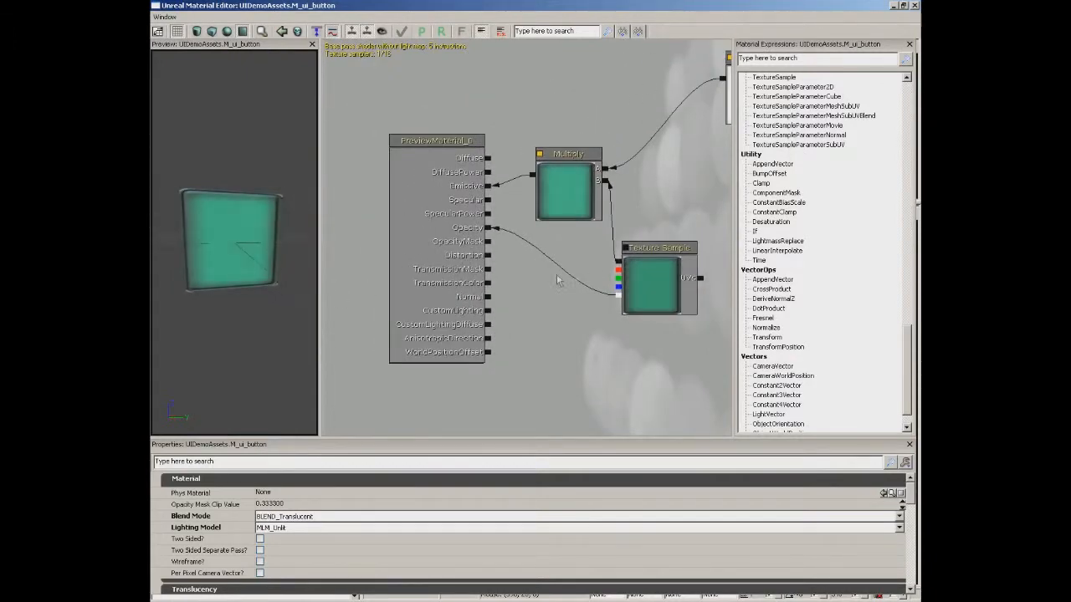
click(643, 283)
drag(698, 233, 380, 289)
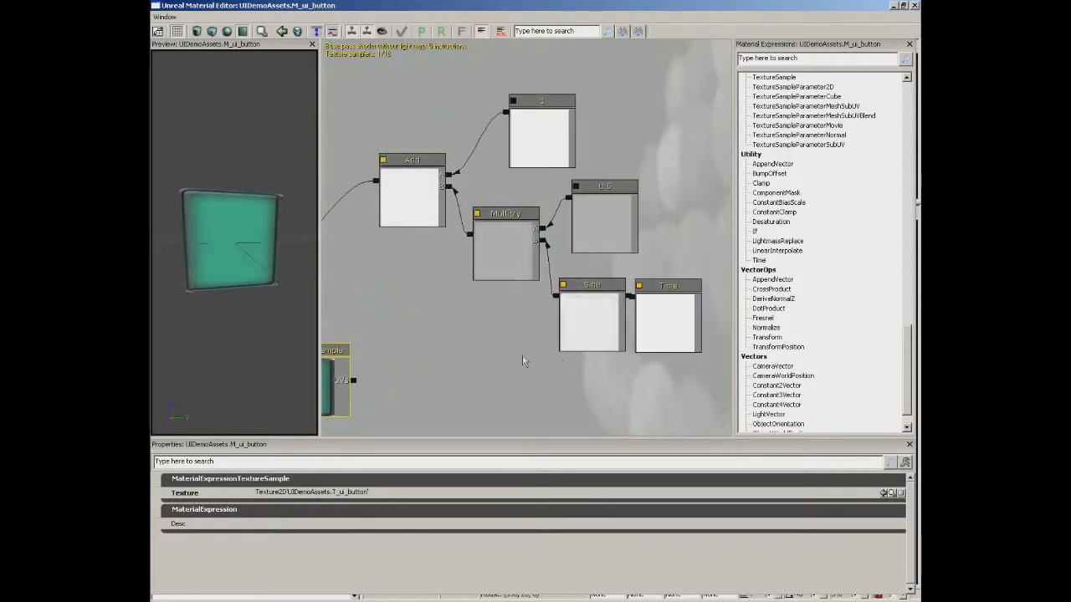
click(666, 310)
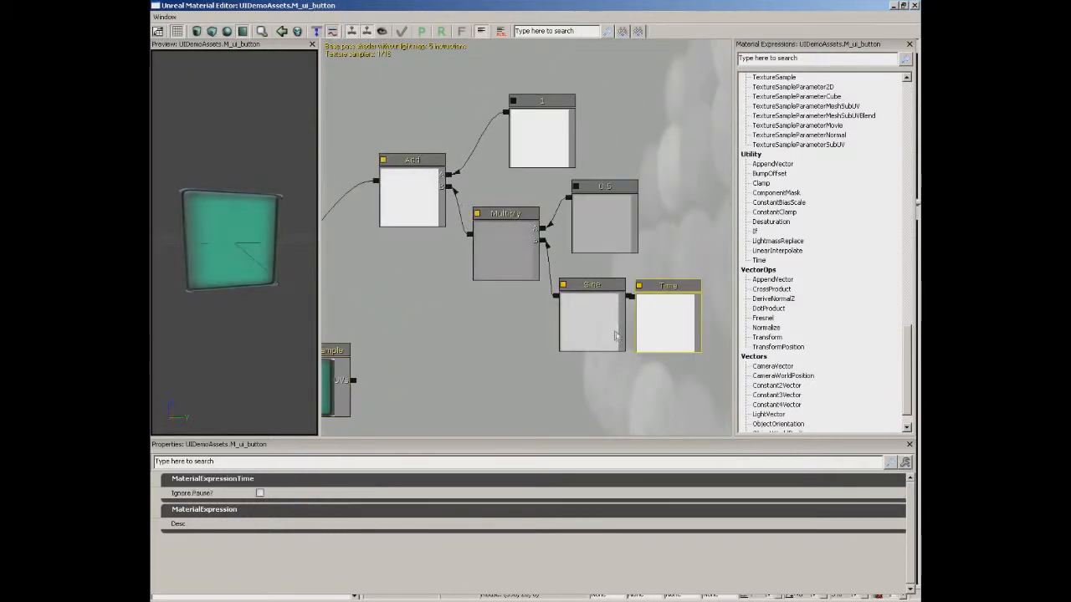
click(604, 219)
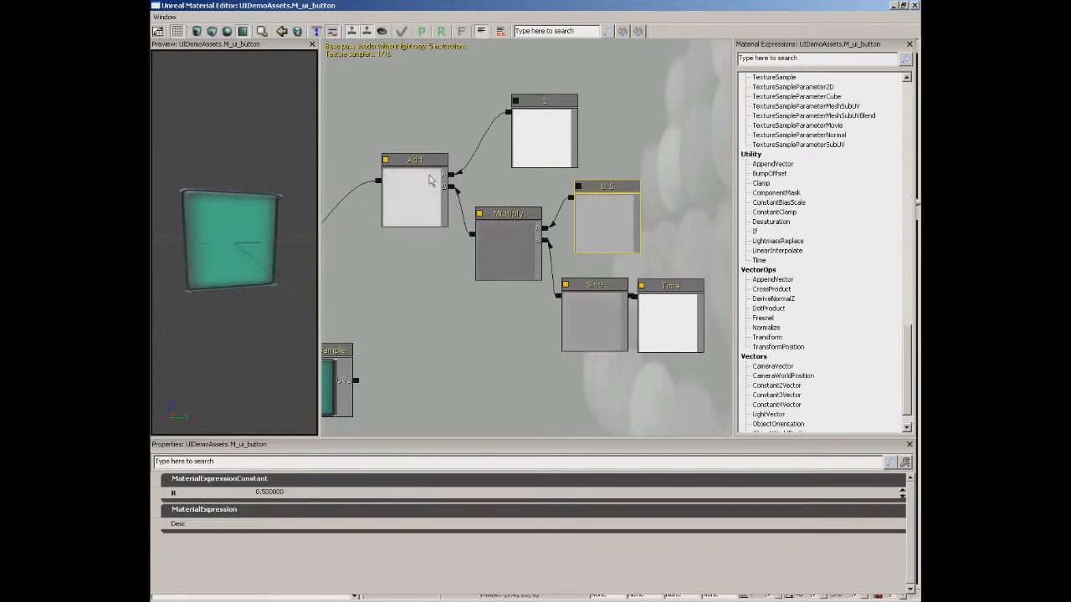
drag(393, 276, 601, 187)
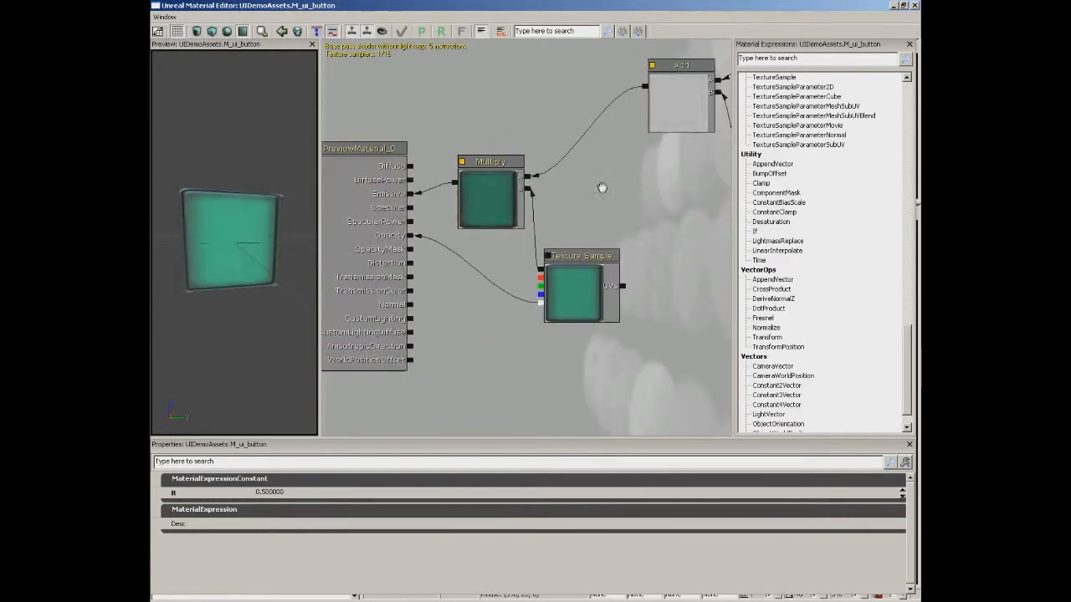
drag(543, 308, 541, 304)
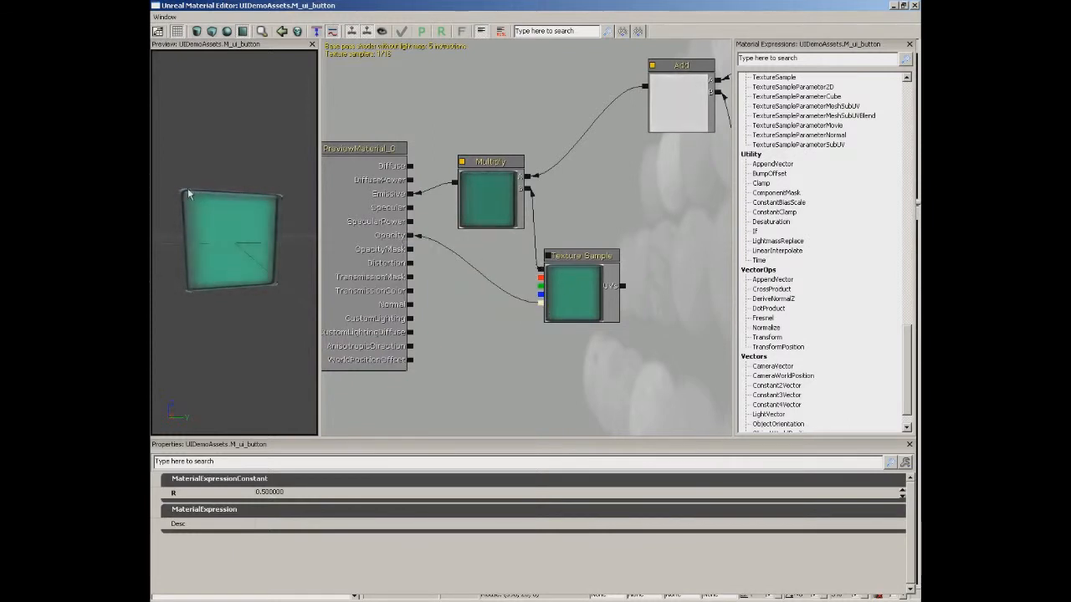
drag(464, 284, 541, 294)
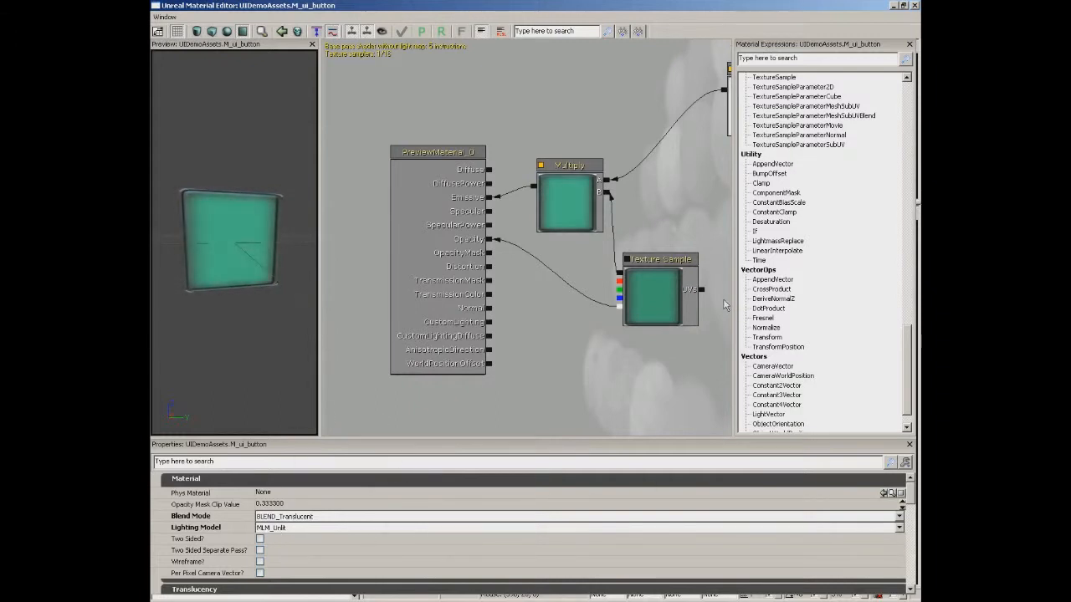
click(915, 7)
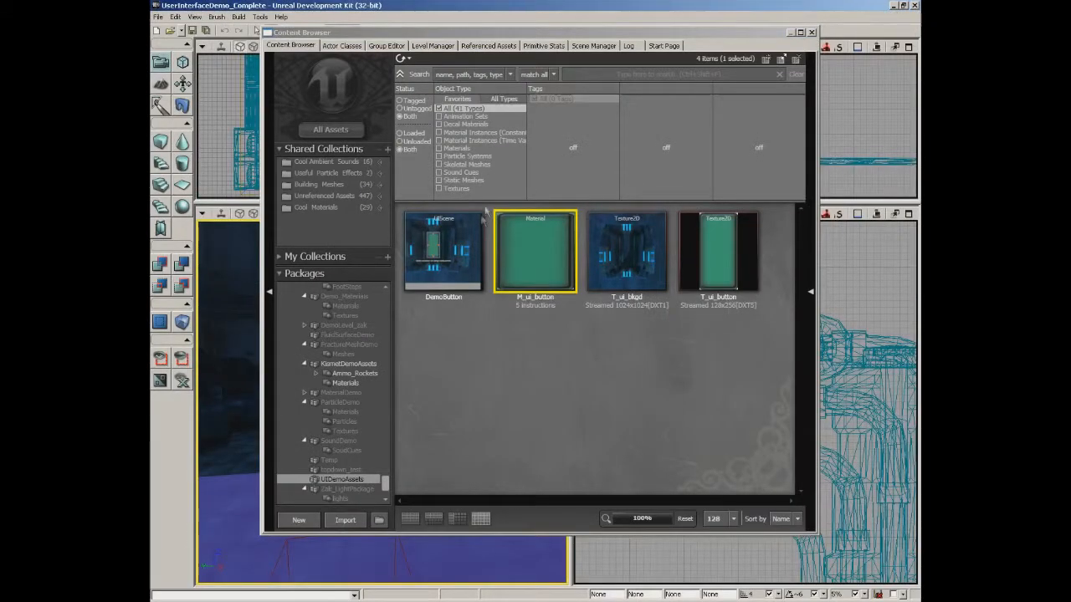
Open DemoButton in the UIScene Editor and select its UIImage_0 background image.
click(456, 249)
double_click(455, 248)
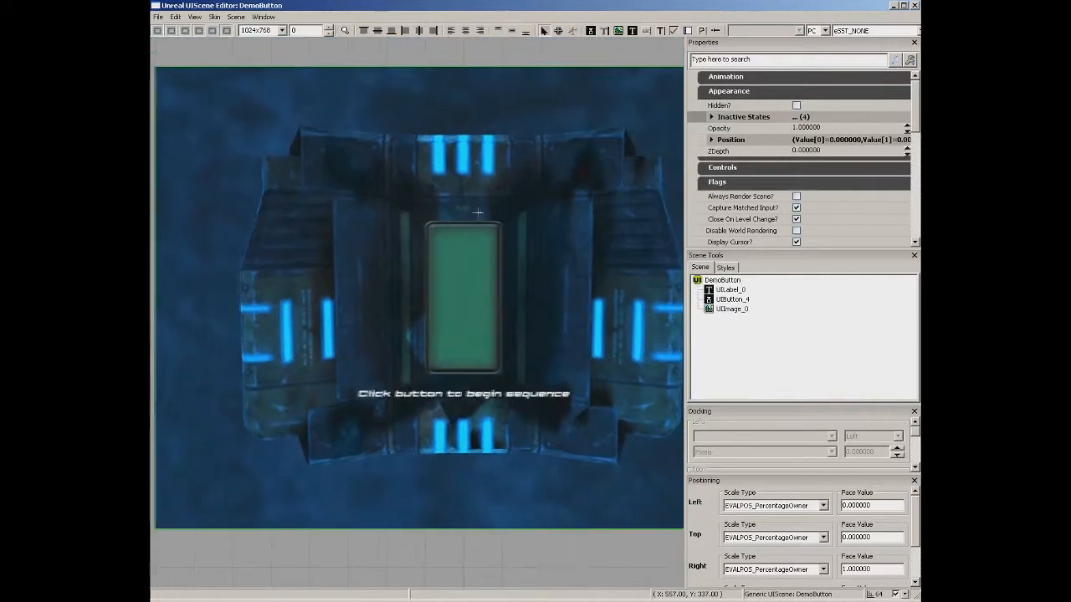
scroll(480, 212, down, 3)
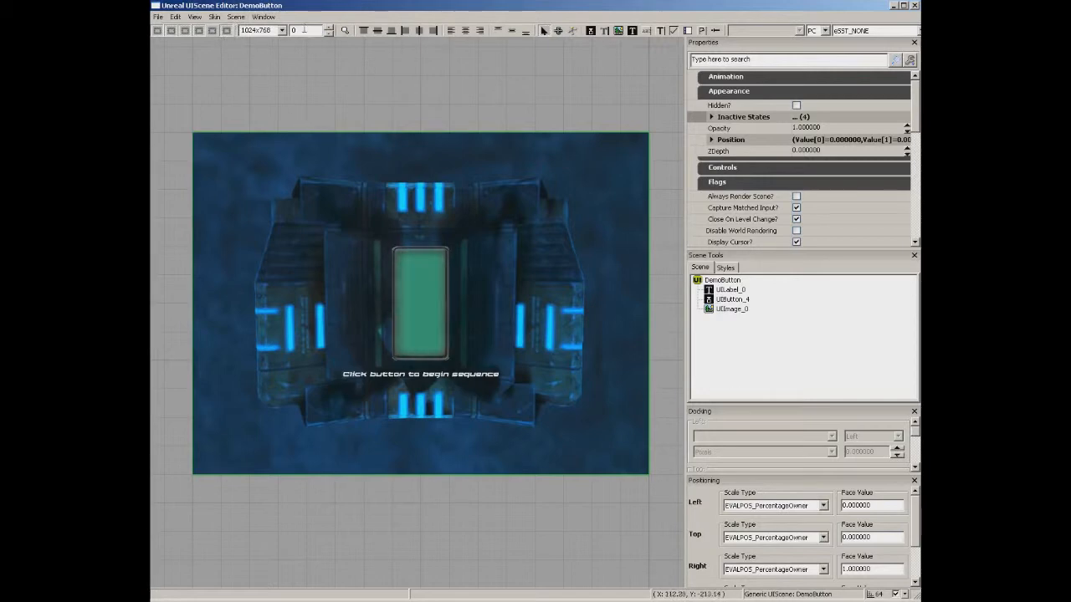
right_click(379, 79)
click(376, 80)
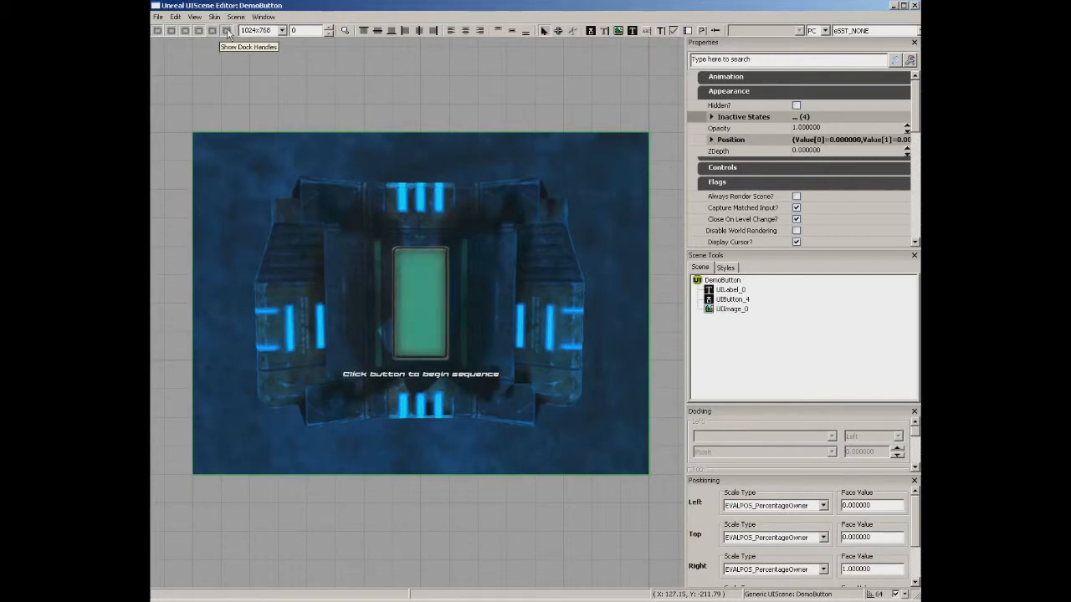
click(259, 185)
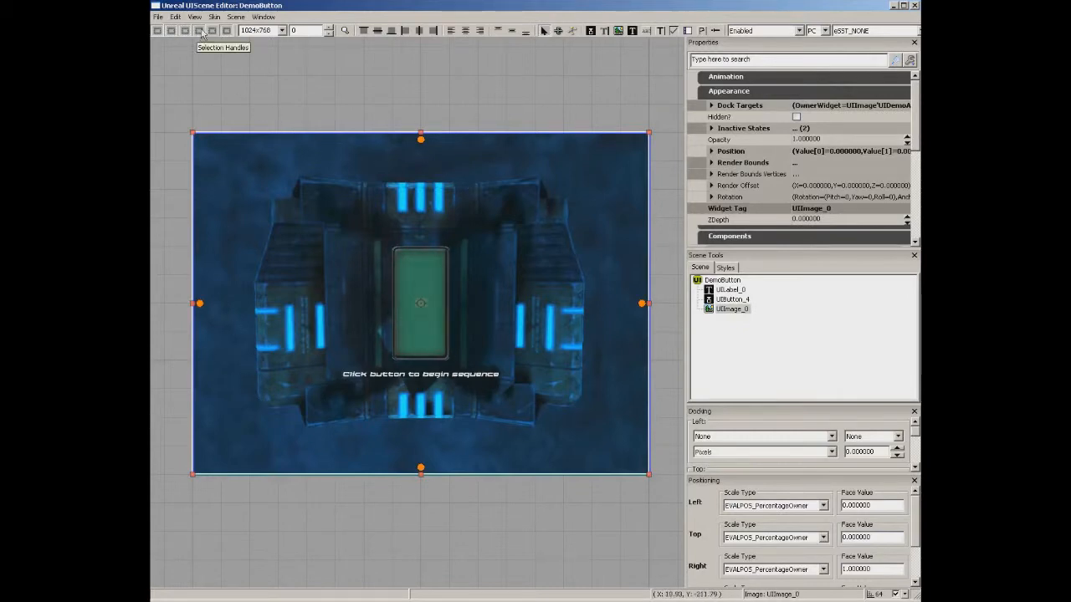
click(199, 31)
click(185, 31)
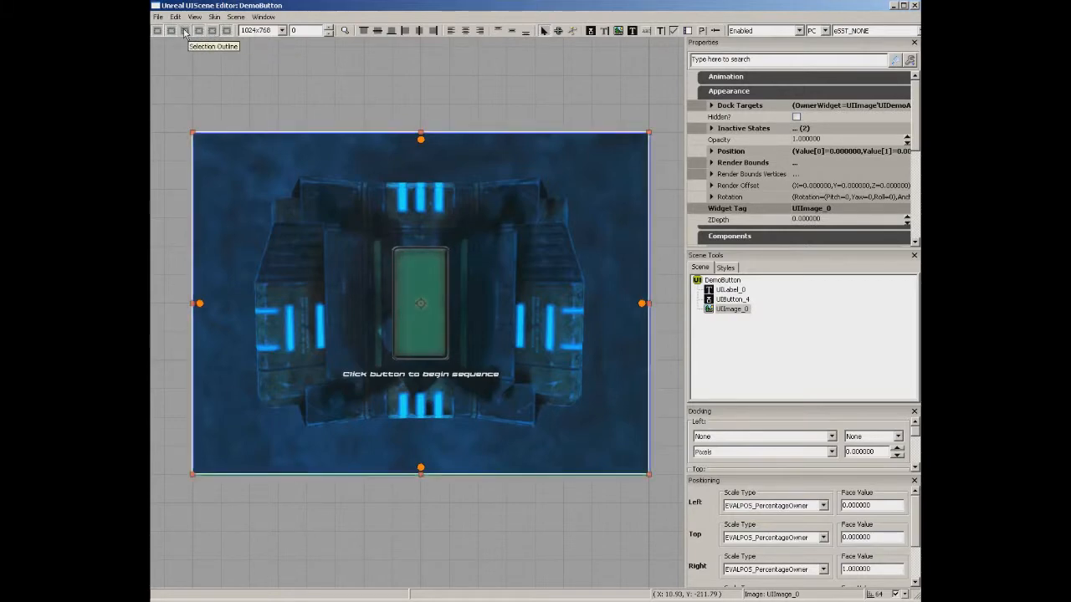
click(285, 31)
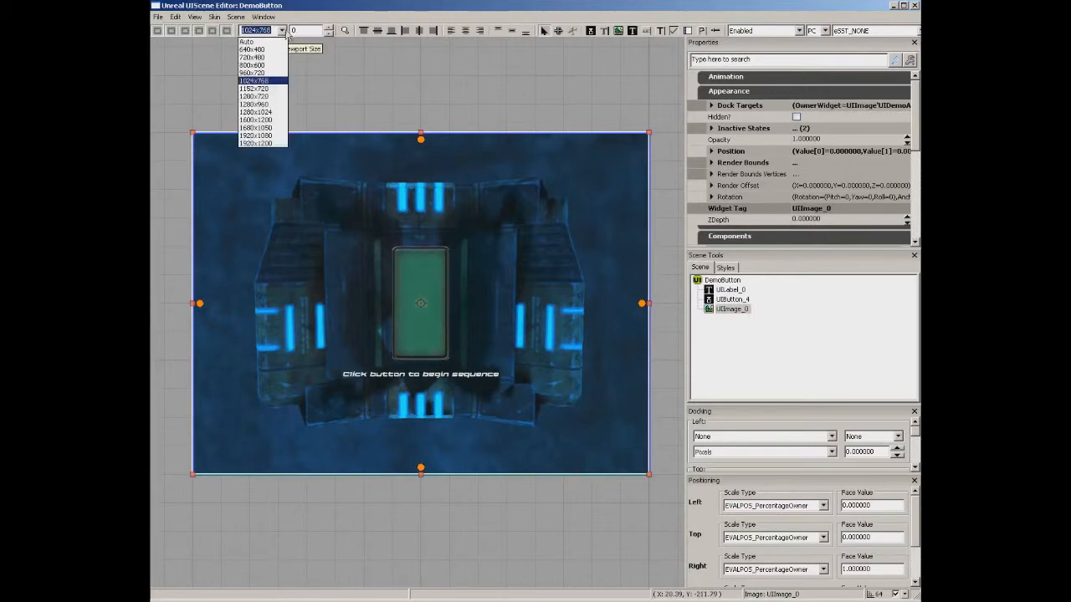
click(274, 136)
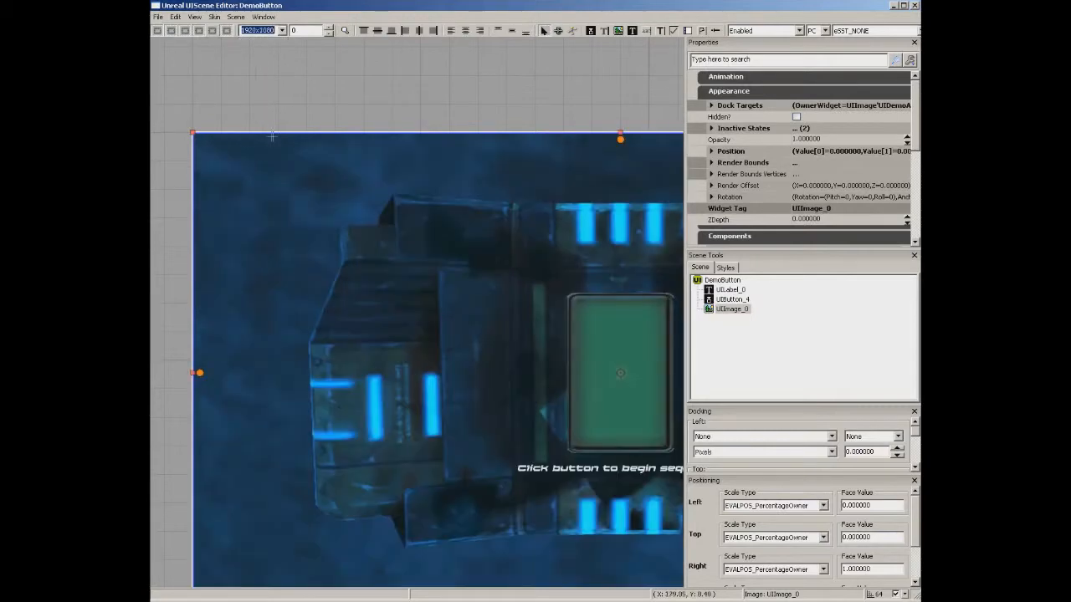
scroll(540, 279, down, 3)
scroll(539, 279, up, 3)
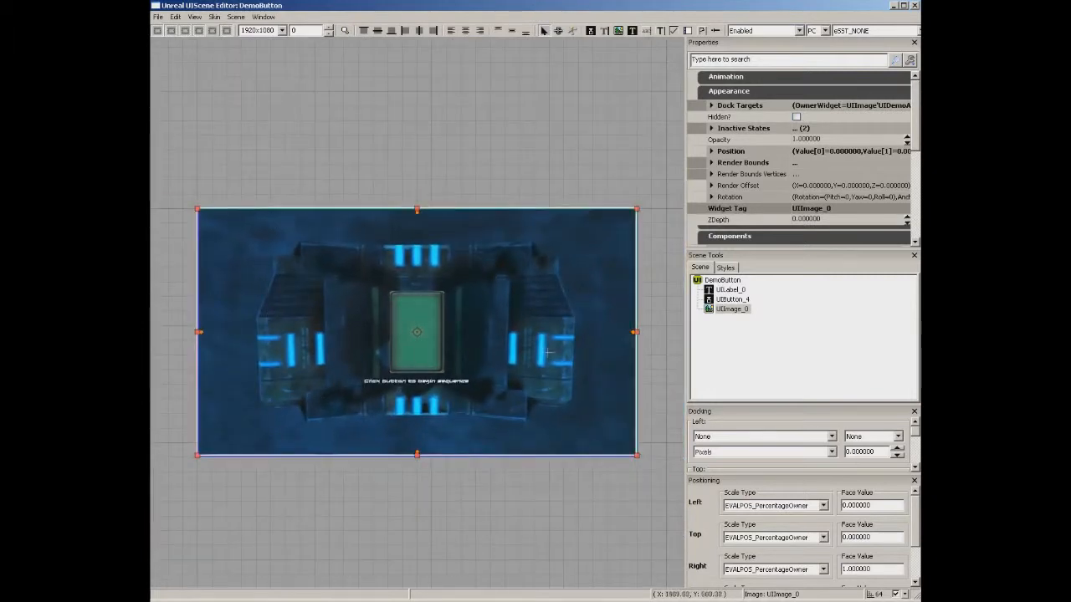
click(283, 31)
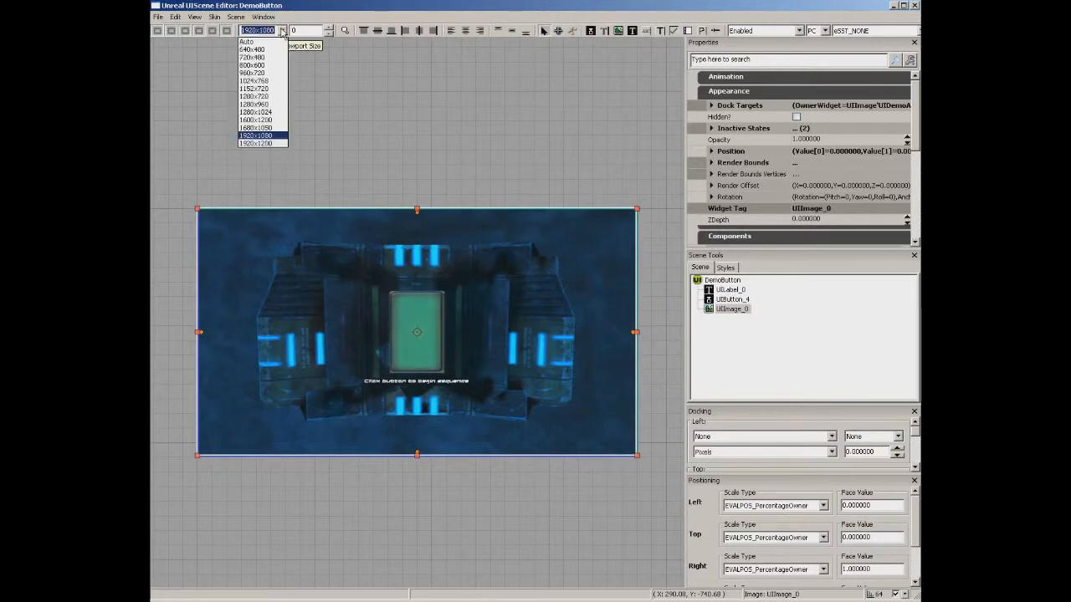
click(255, 82)
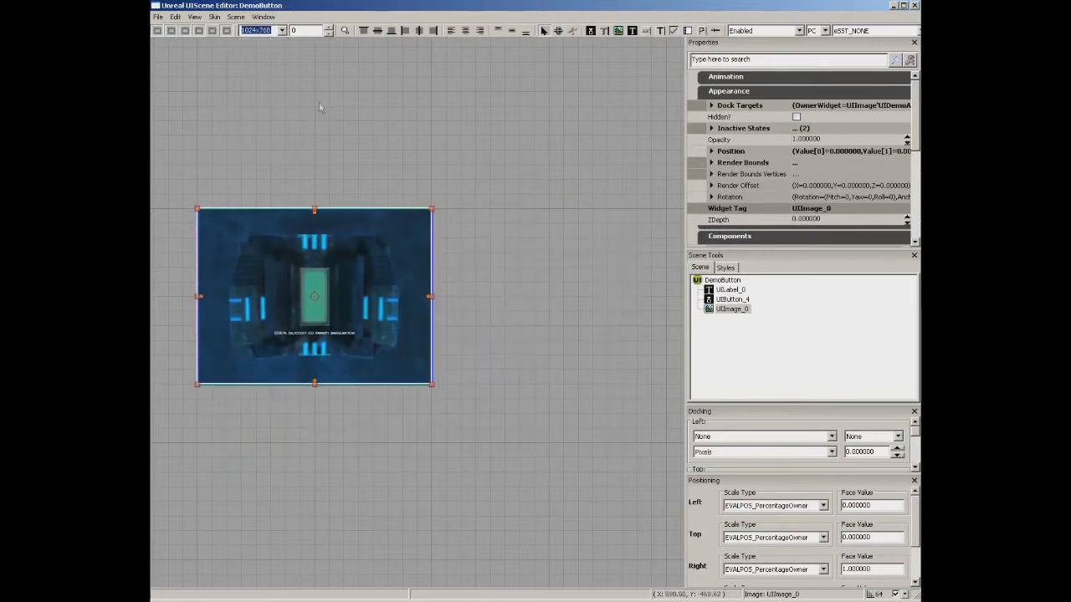
scroll(259, 97, up, 3)
mouse_move(258, 98)
mouse_down()
mouse_move(242, 107)
mouse_move(265, 117)
mouse_up()
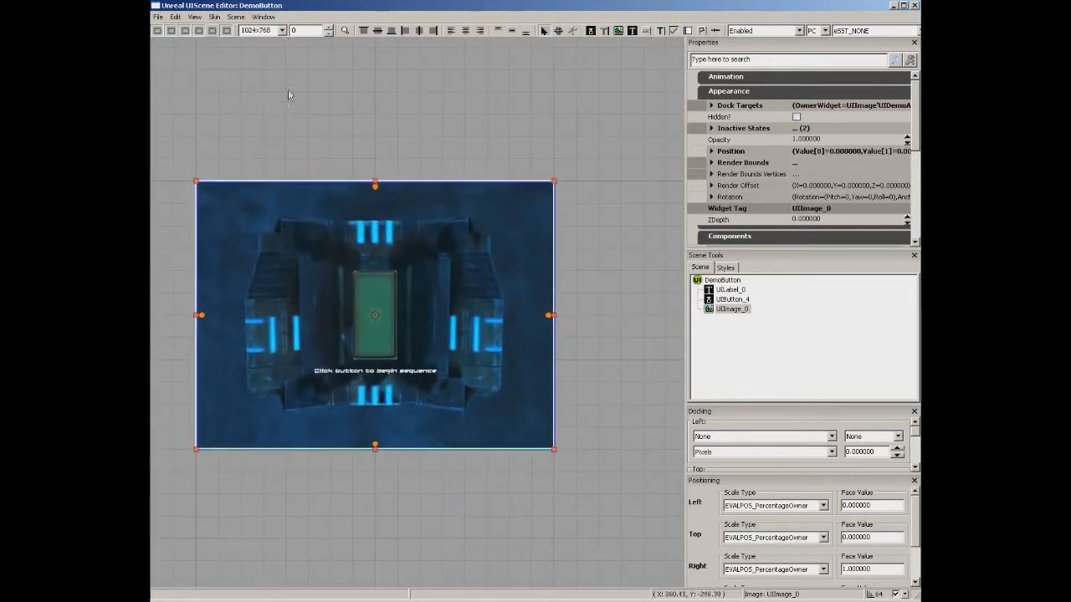
click(330, 30)
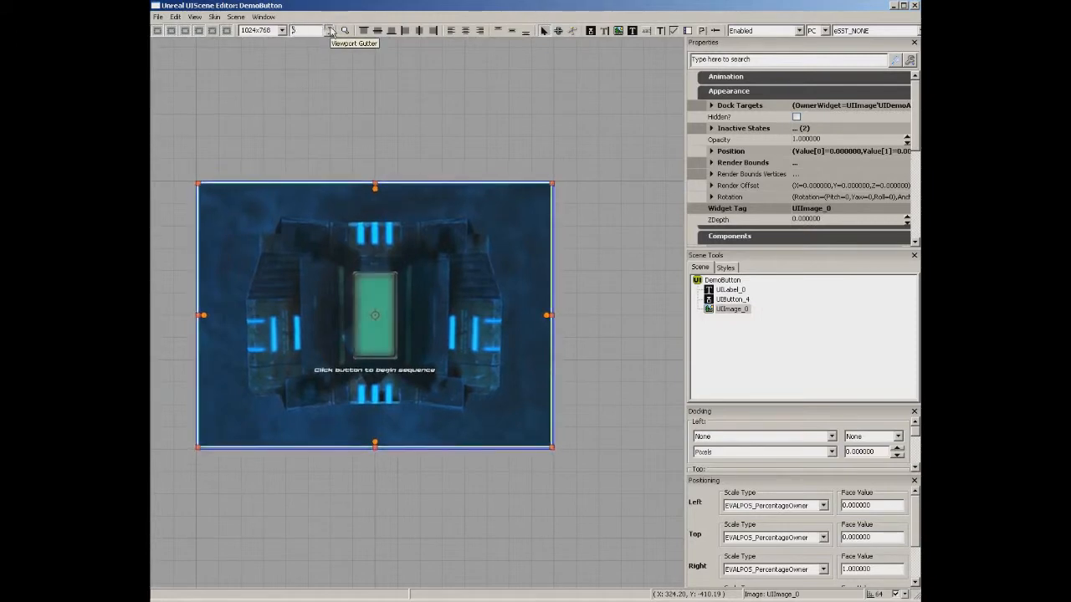
click(330, 30)
click(331, 31)
click(330, 30)
click(330, 30)
click(330, 30)
click(331, 30)
click(330, 30)
click(330, 30)
click(330, 30)
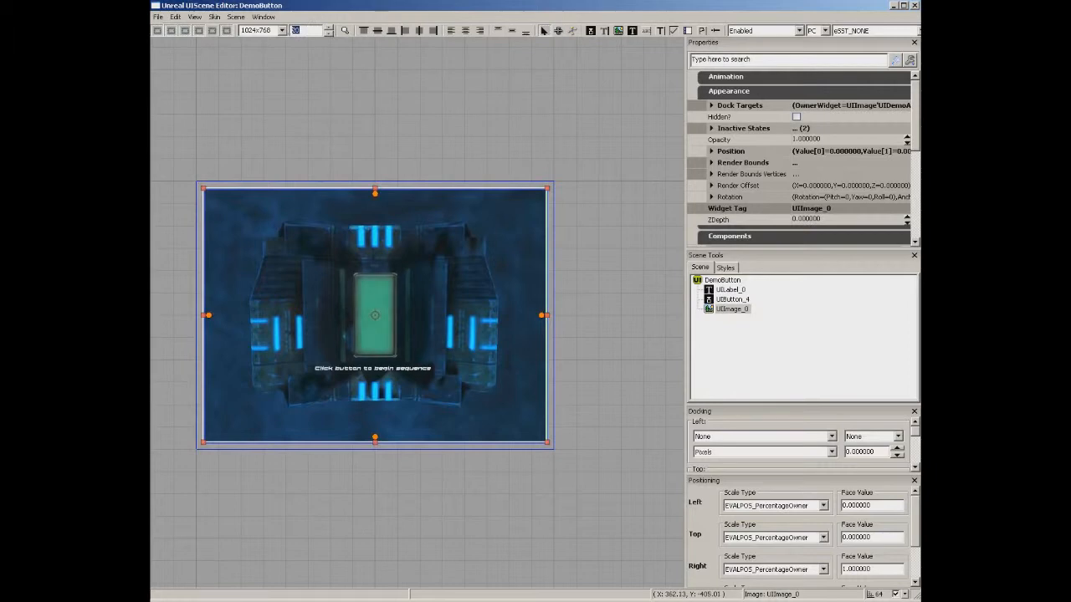
text(0)
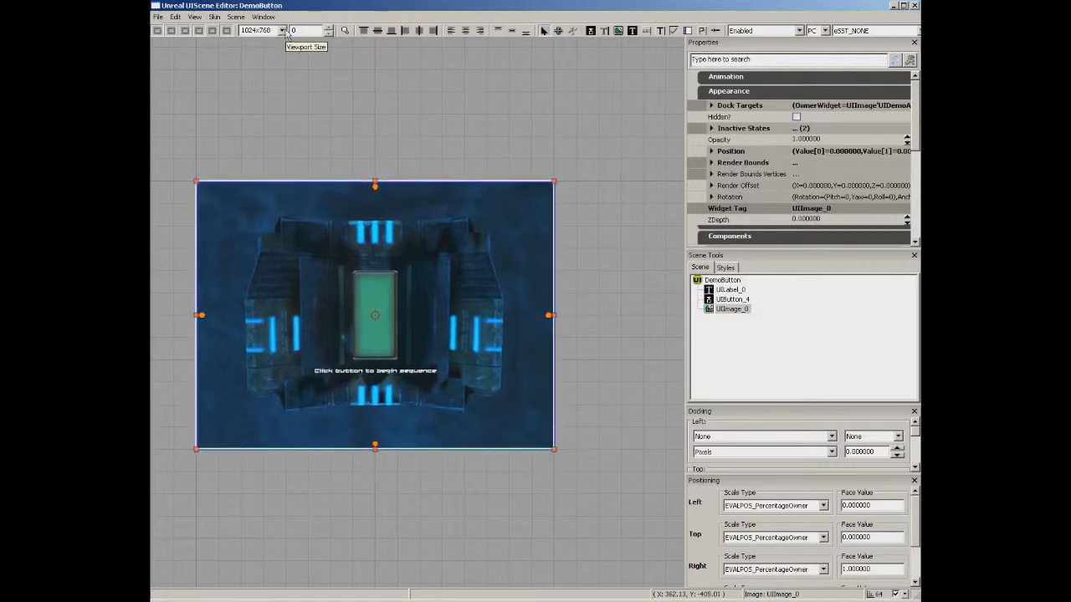
Centre the canvas on the green button and background, leaving the background image selected.
click(345, 31)
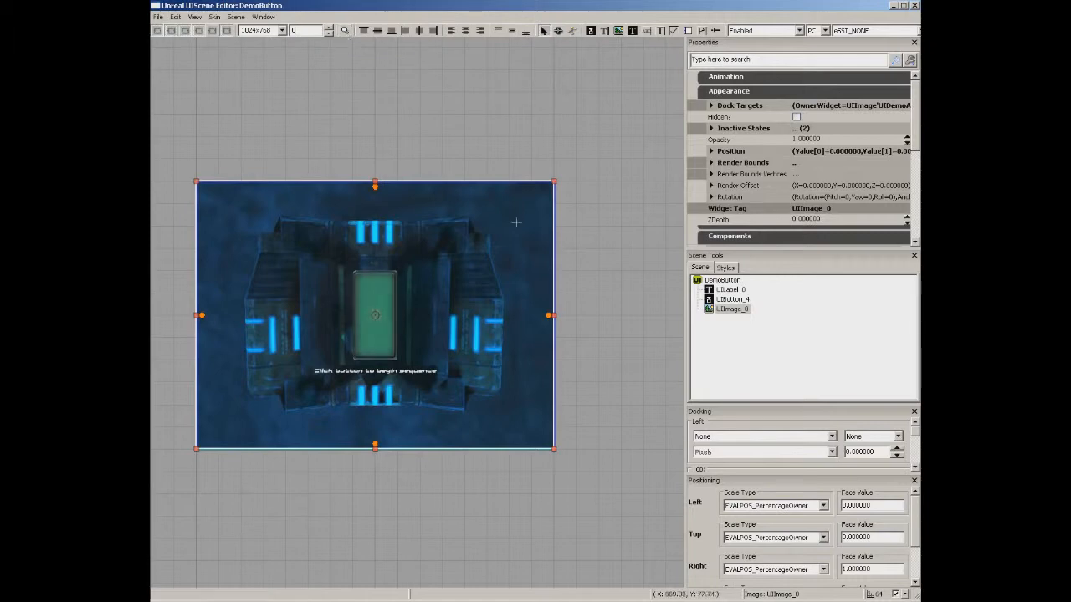
drag(598, 437, 433, 256)
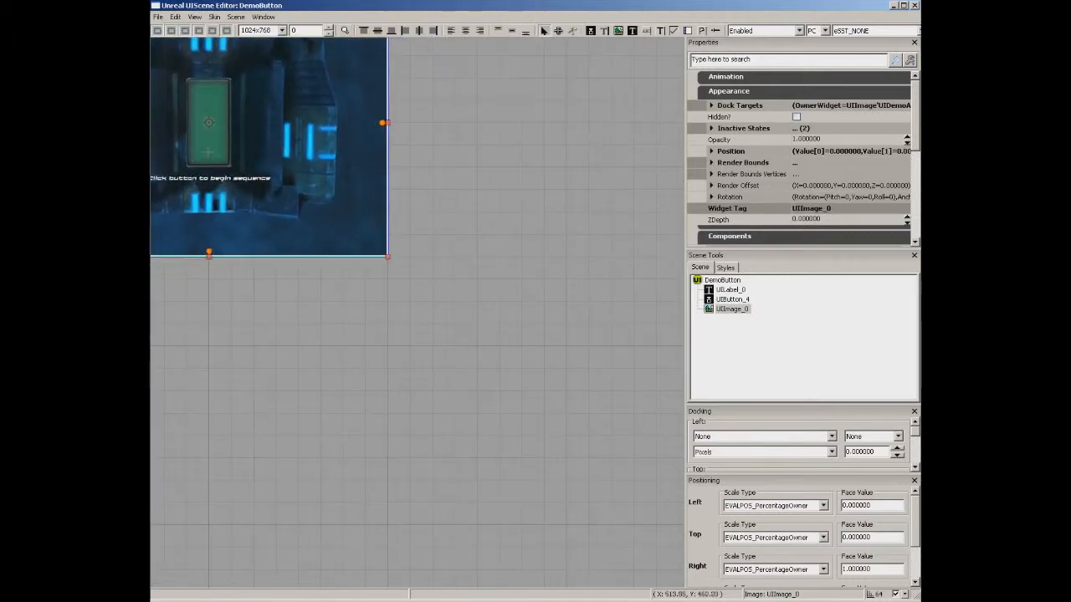
click(210, 149)
click(344, 31)
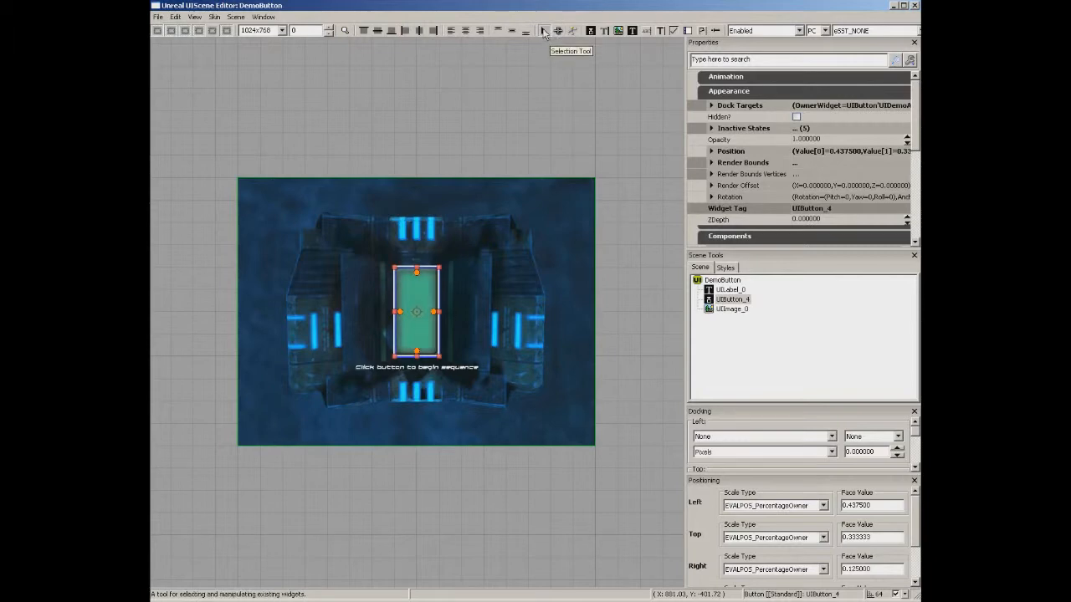
click(448, 197)
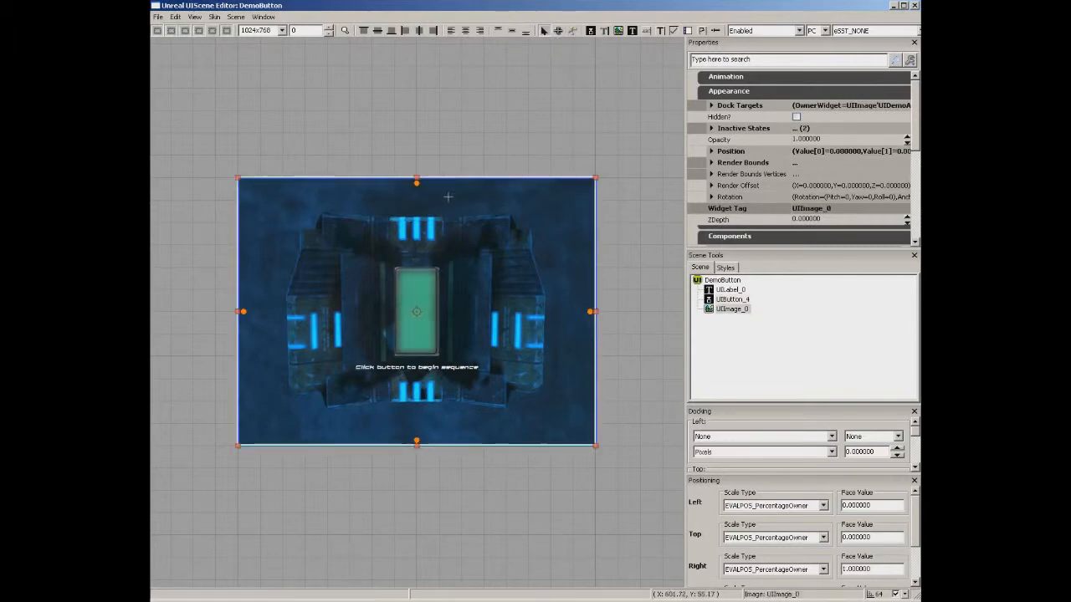
Drag UIButton_4 to the top-left, then undo it back to its original spot.
click(423, 285)
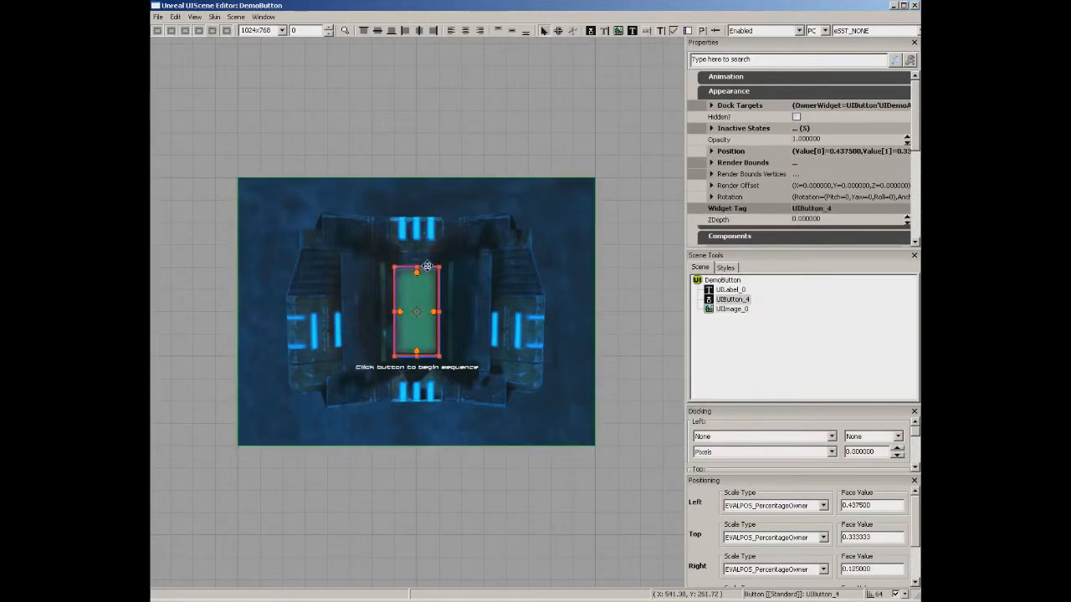
drag(428, 266, 292, 209)
key(ctrl+z)
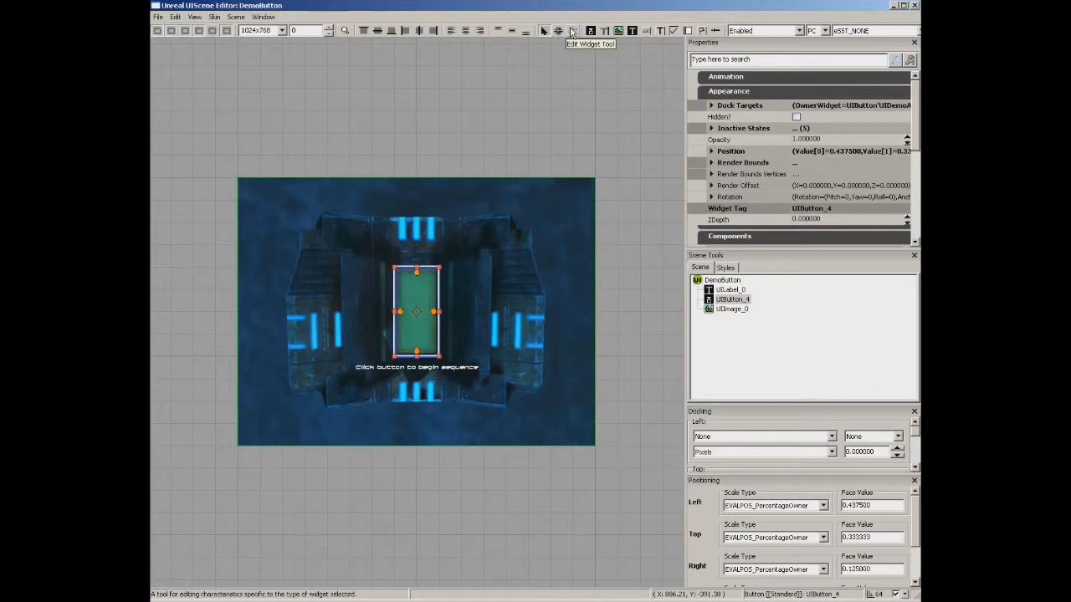
click(571, 31)
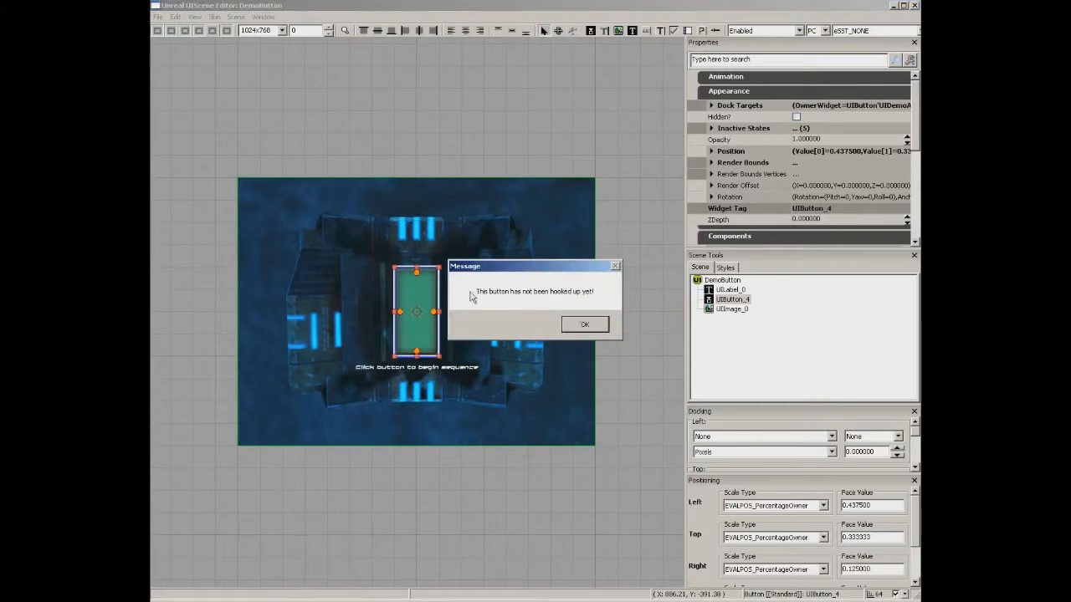
click(595, 327)
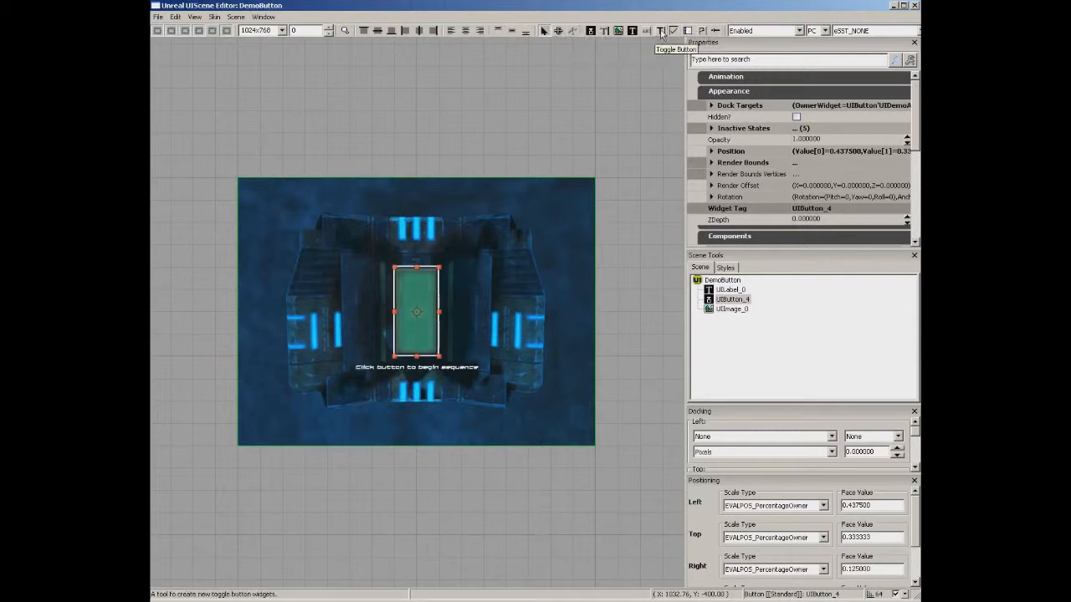
drag(592, 99, 627, 39)
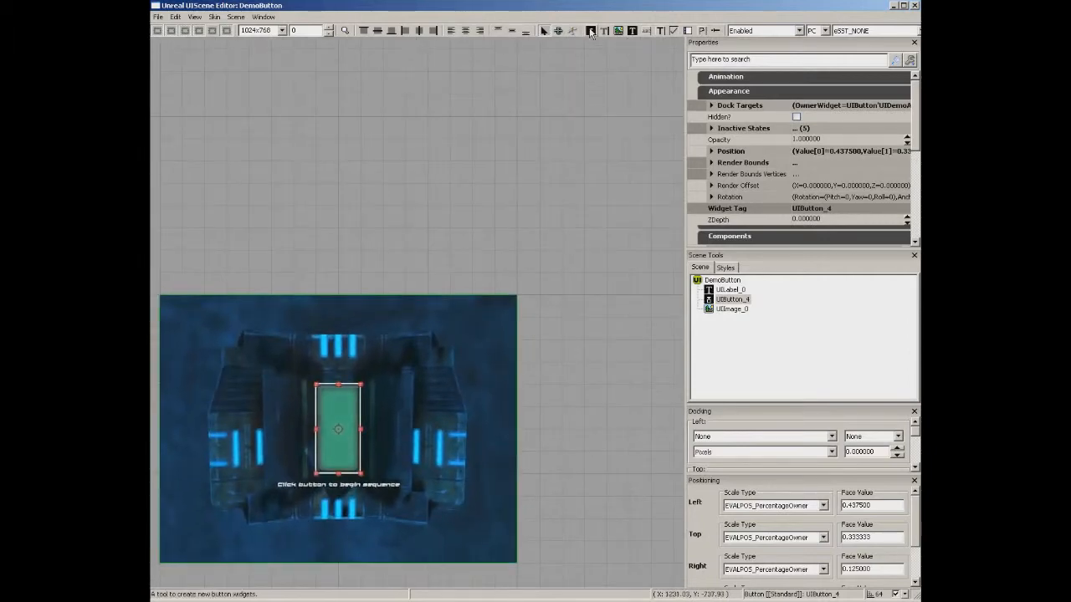
click(591, 31)
mouse_move(335, 93)
mouse_down()
mouse_move(408, 294)
mouse_move(584, 294)
mouse_up()
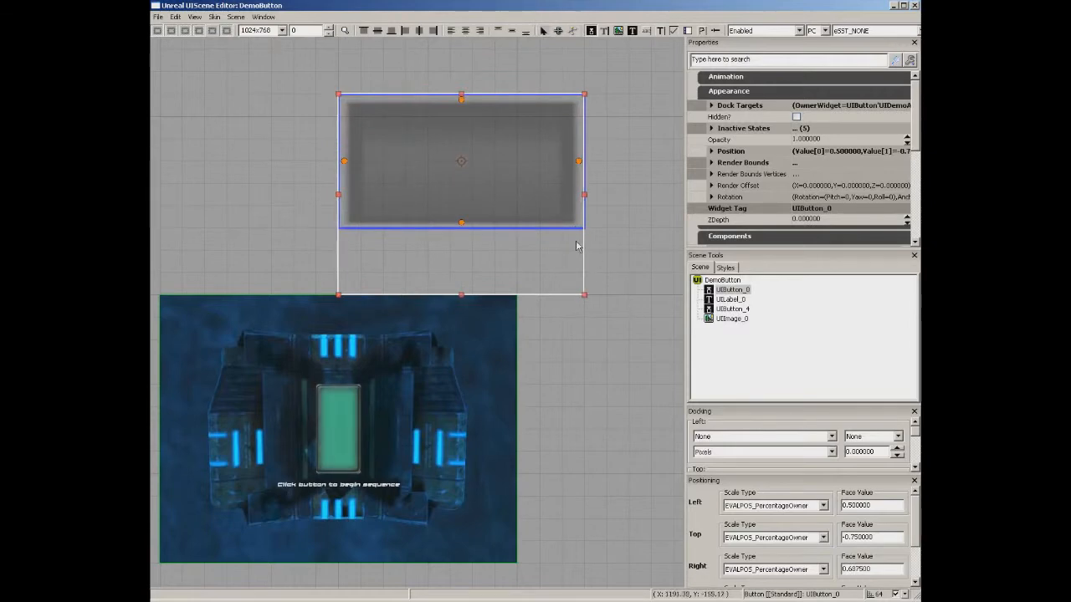
key(Delete)
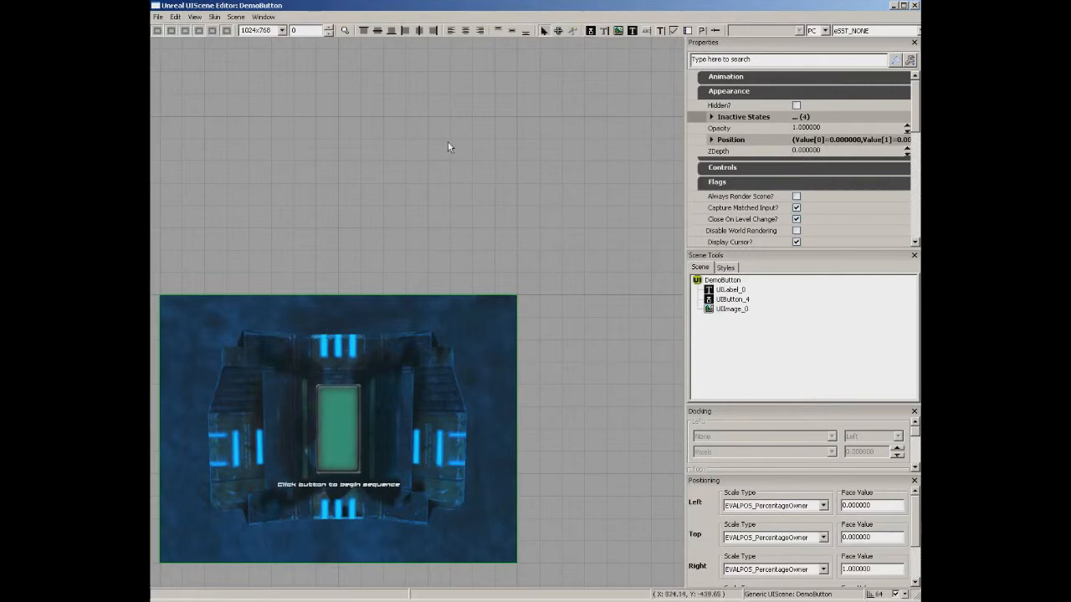
drag(489, 157, 462, 194)
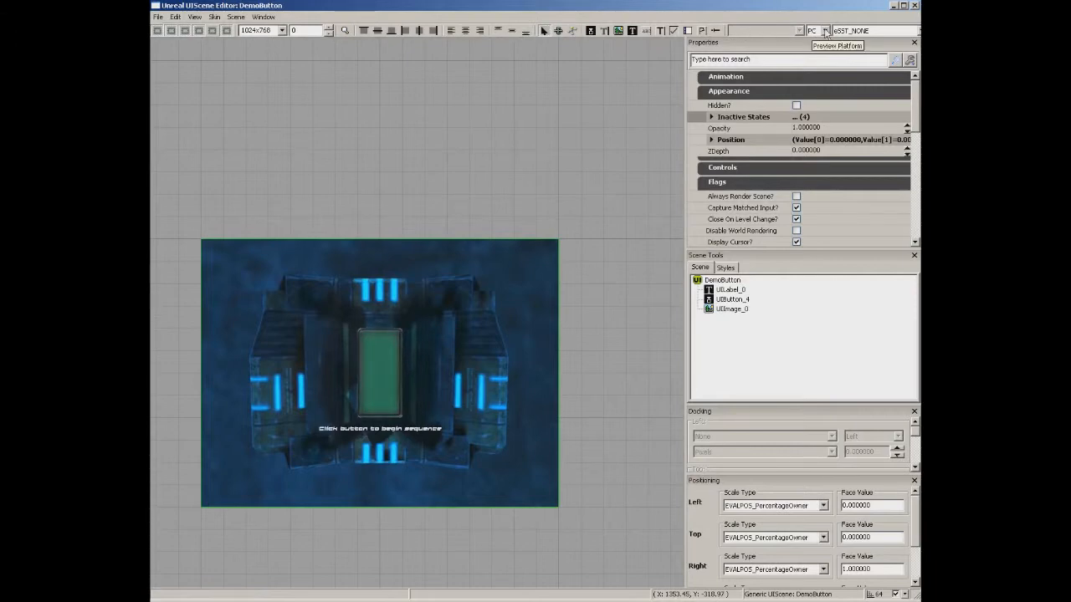
click(825, 31)
click(914, 31)
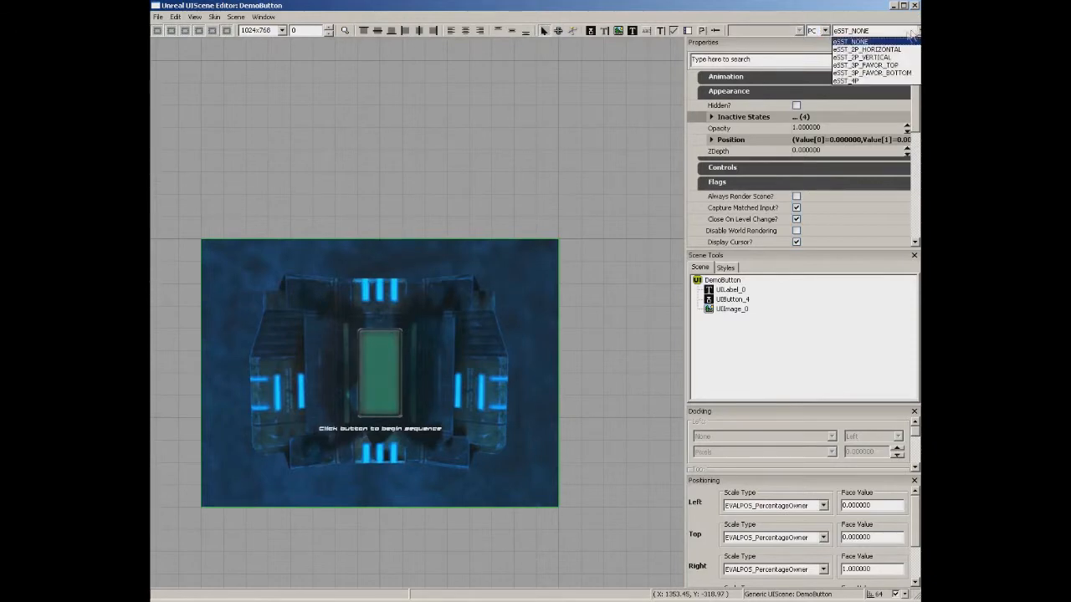
click(889, 49)
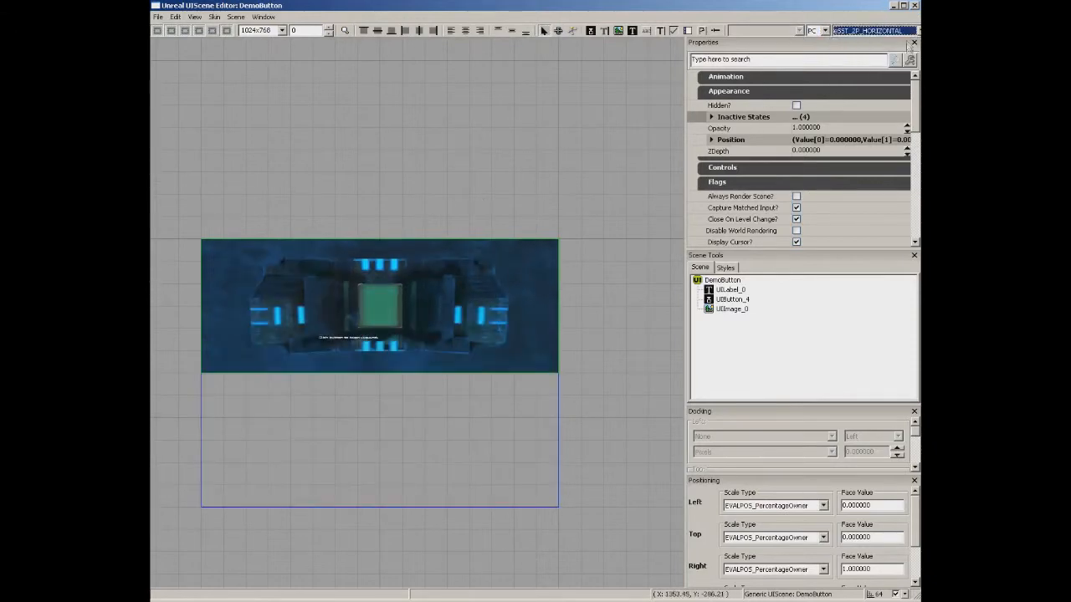
click(914, 31)
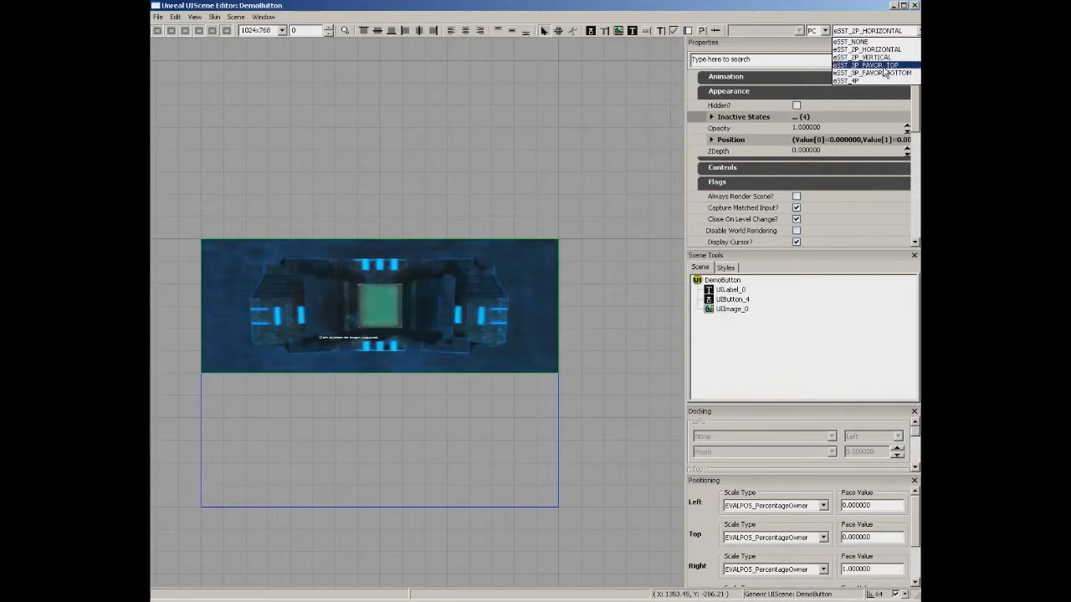
click(884, 66)
click(914, 31)
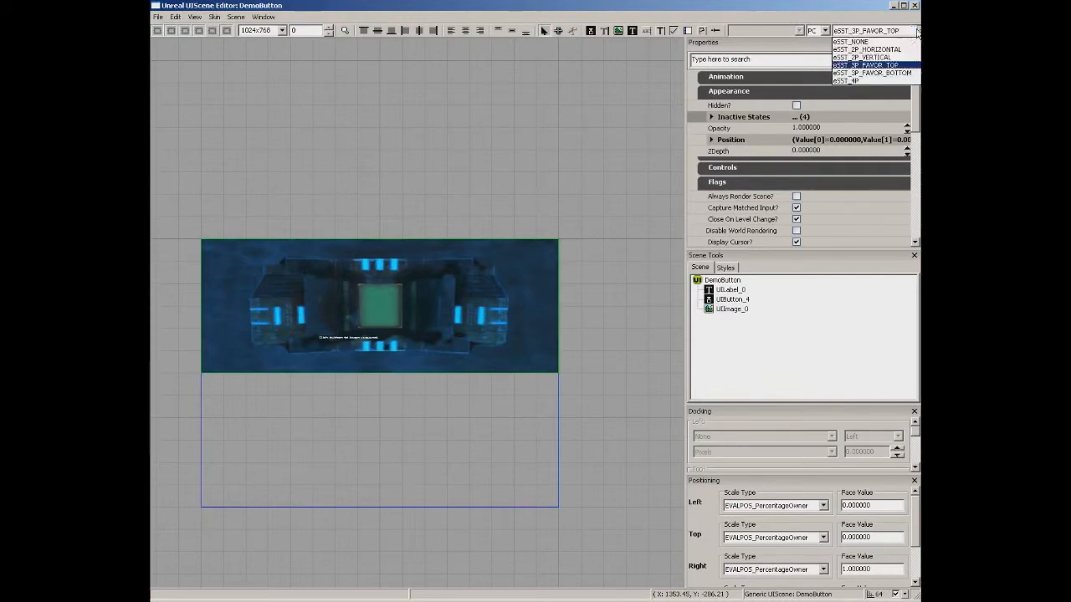
click(866, 57)
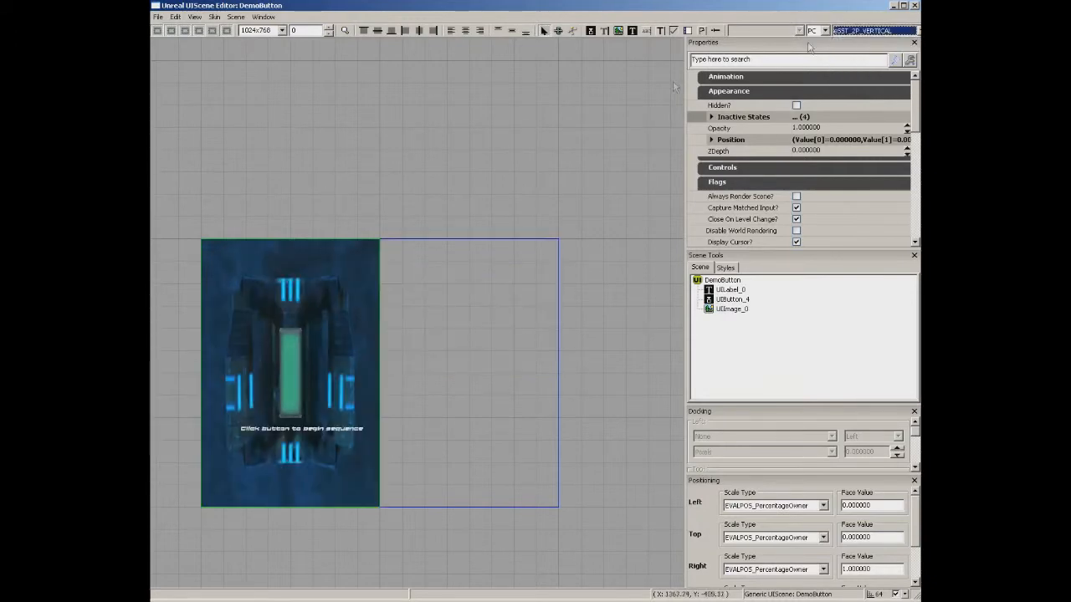
click(914, 31)
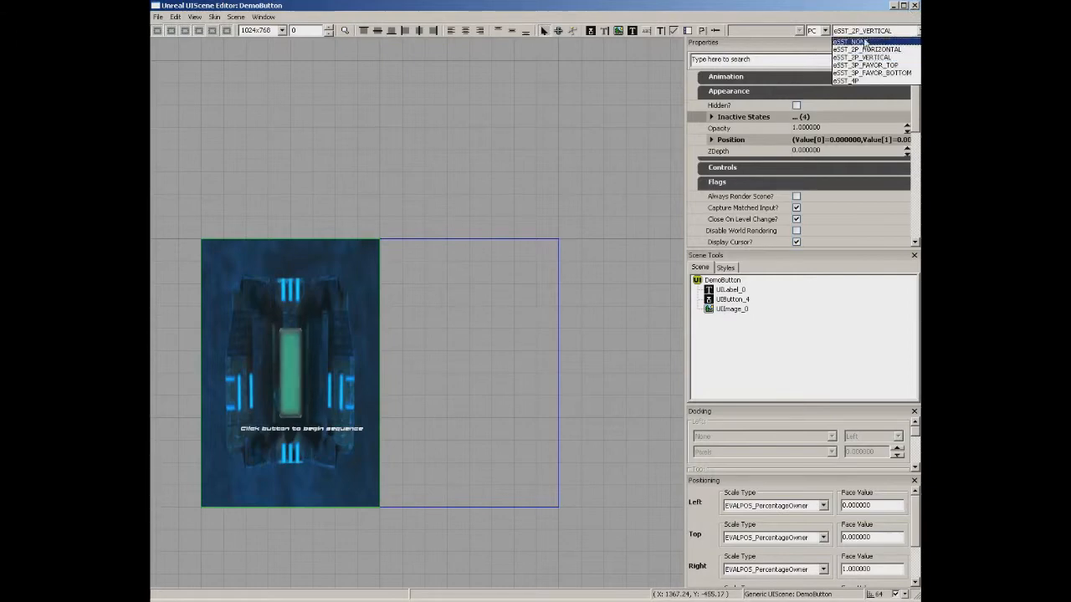
click(865, 41)
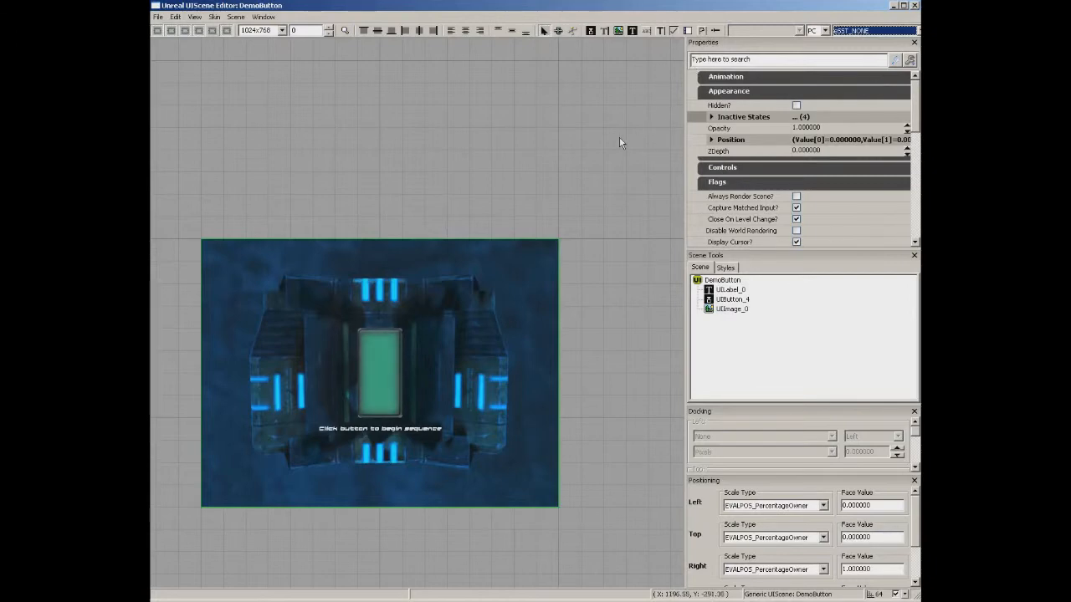
click(586, 139)
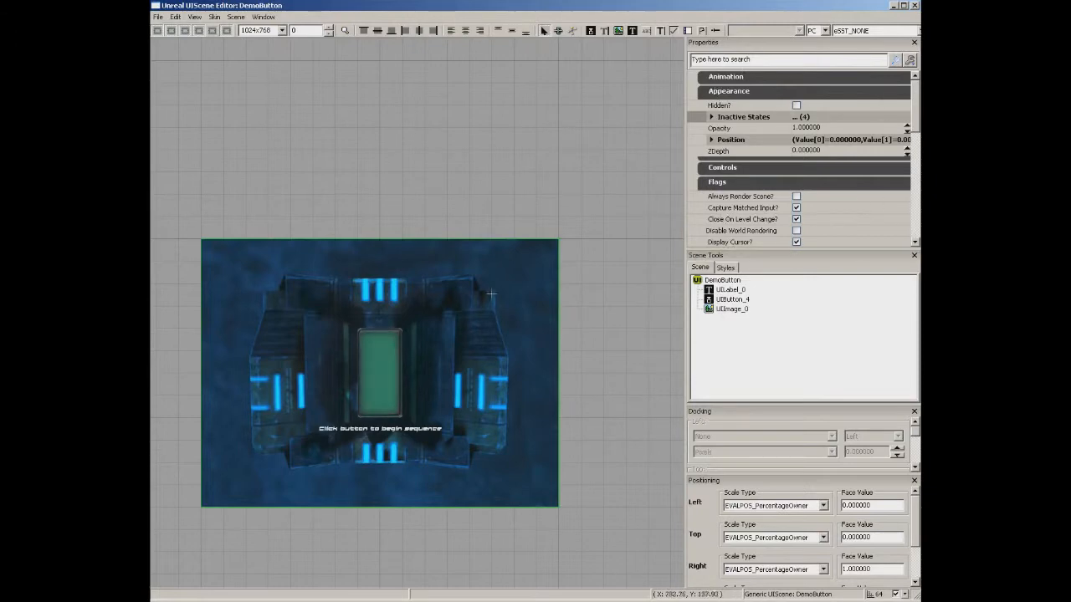
click(379, 368)
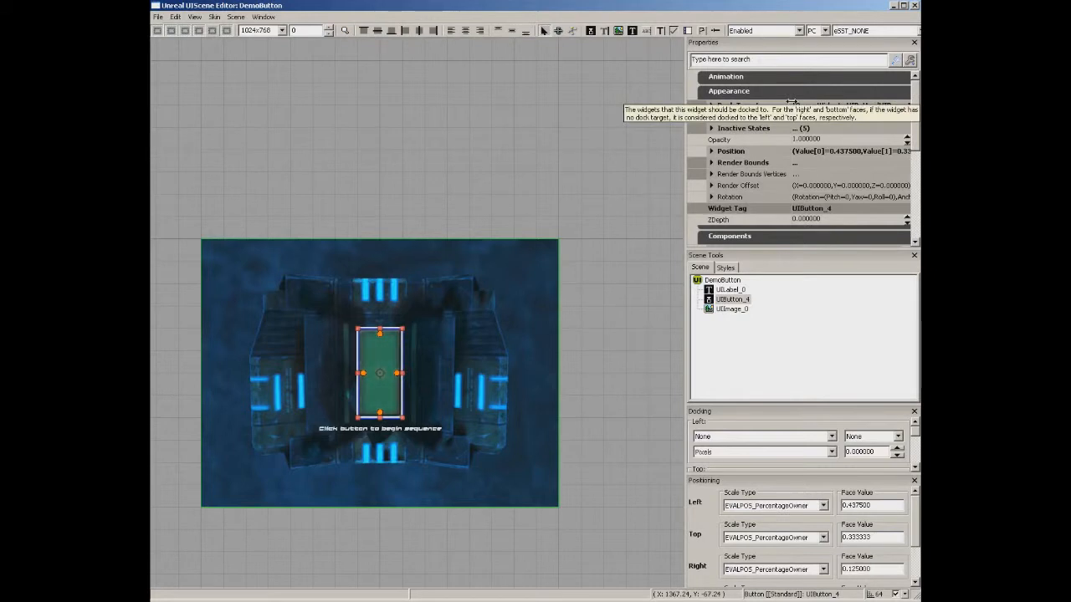
Select UILabel_0, UIButton_4 and UIImage_0 in Scene Tools, then show the UTHUDSkin styles list.
click(732, 291)
click(732, 298)
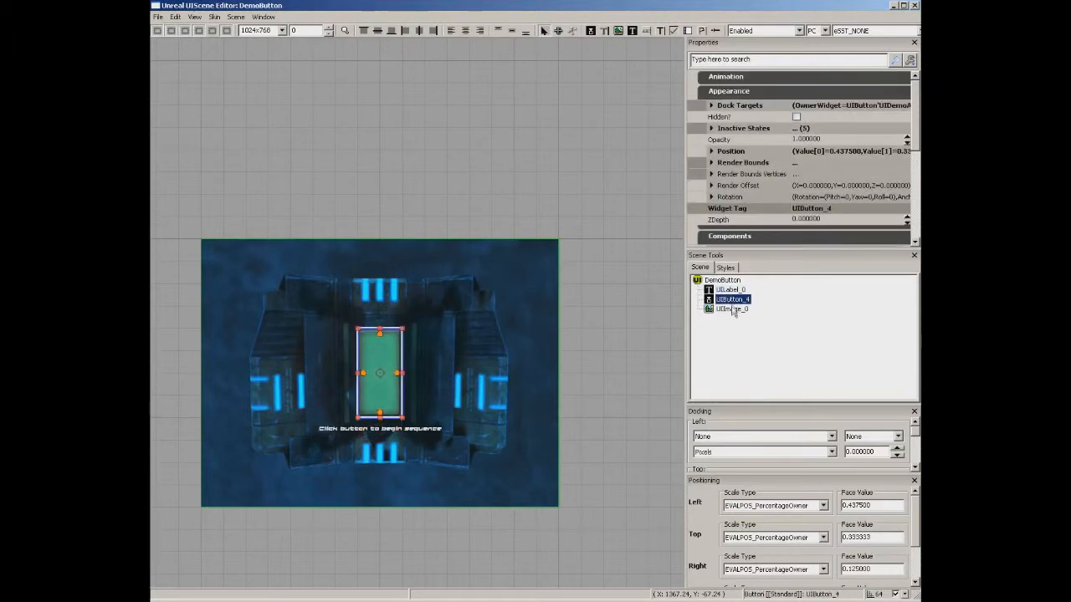
click(732, 310)
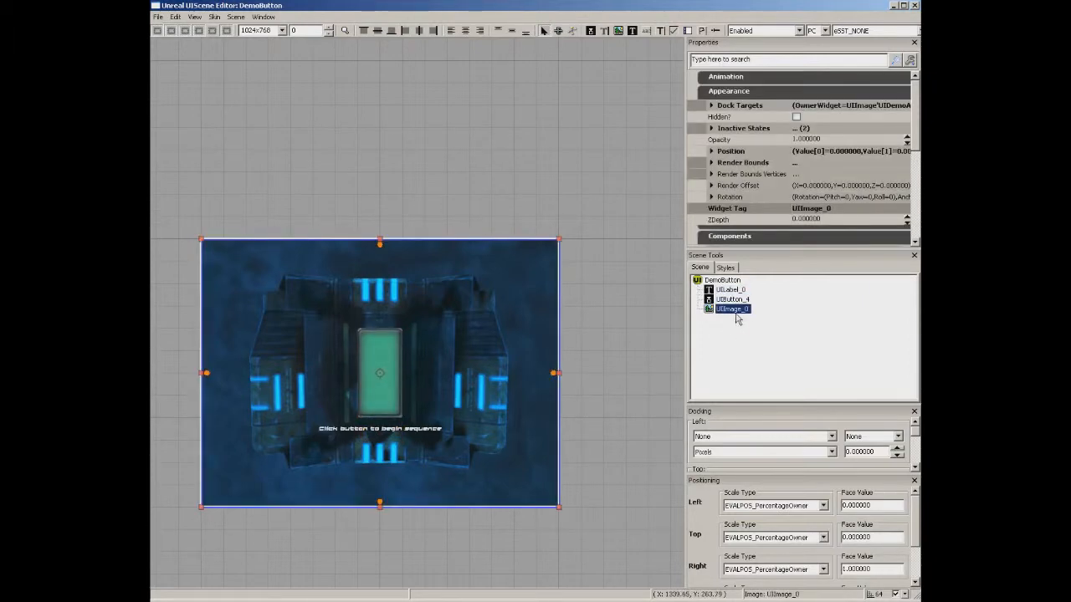
click(732, 300)
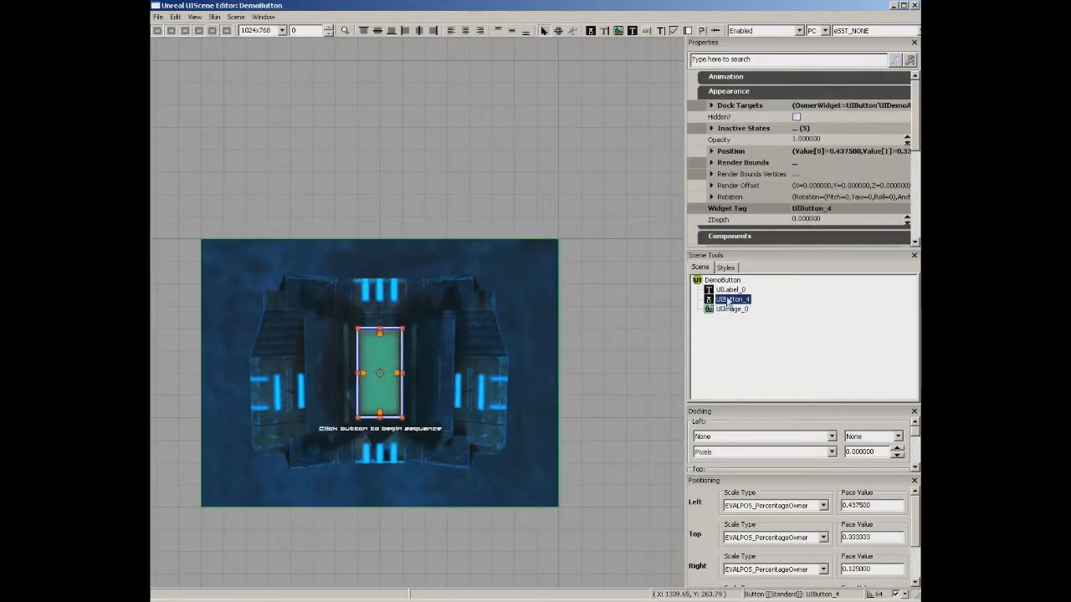
click(730, 289)
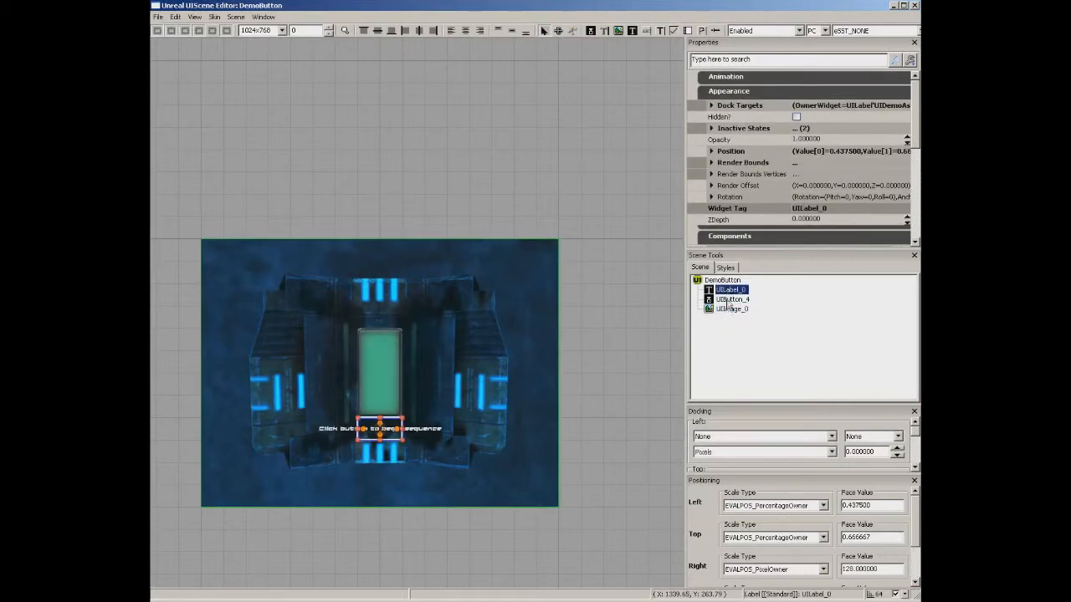
click(729, 309)
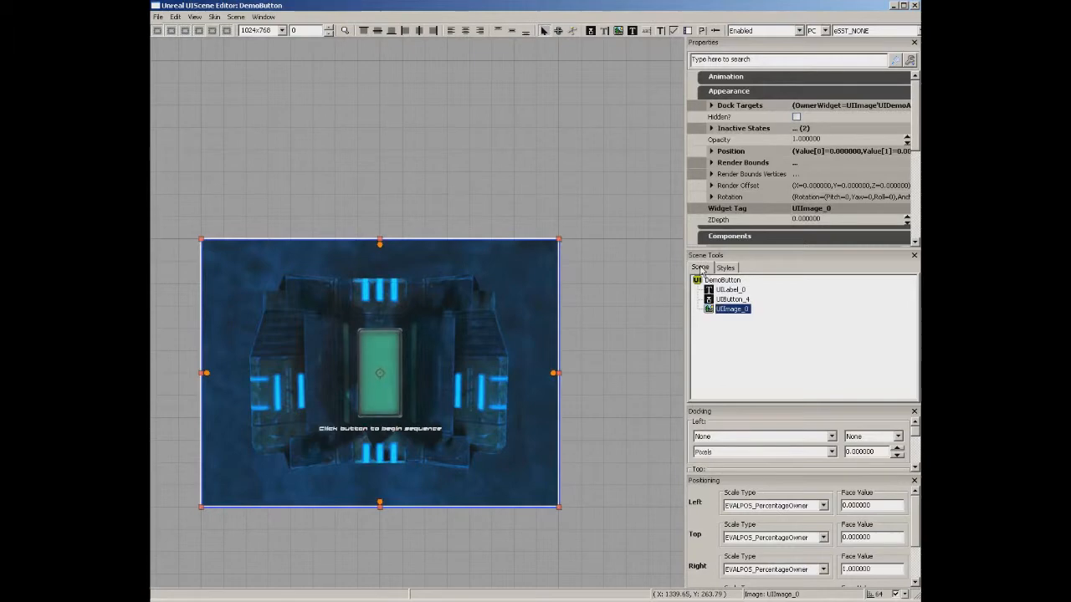
click(725, 267)
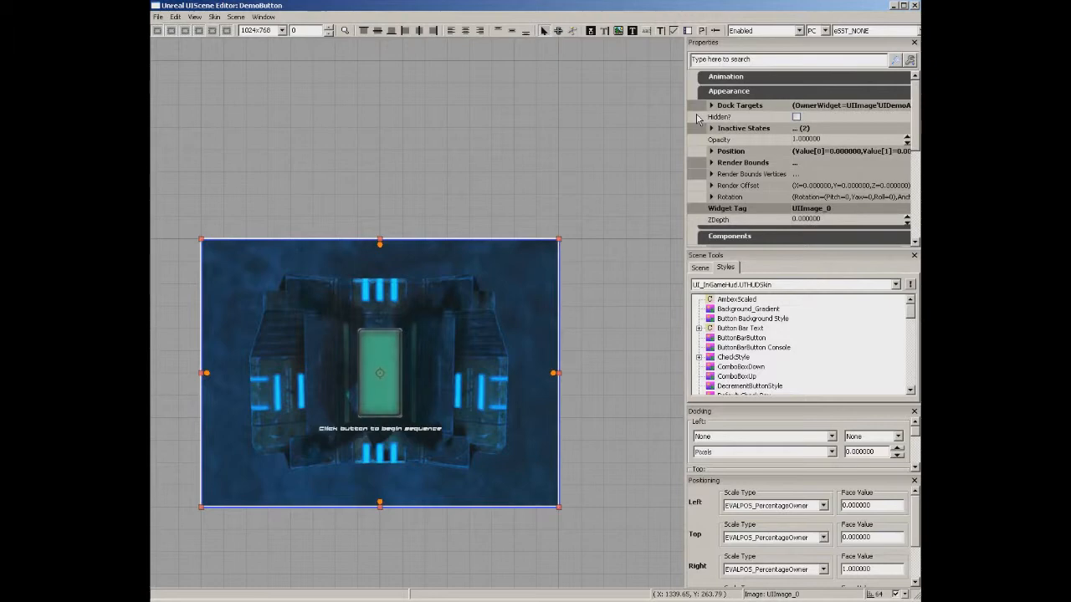
Select UIButton_4 and enlarge the properties pane to show all four Positioning values.
click(380, 355)
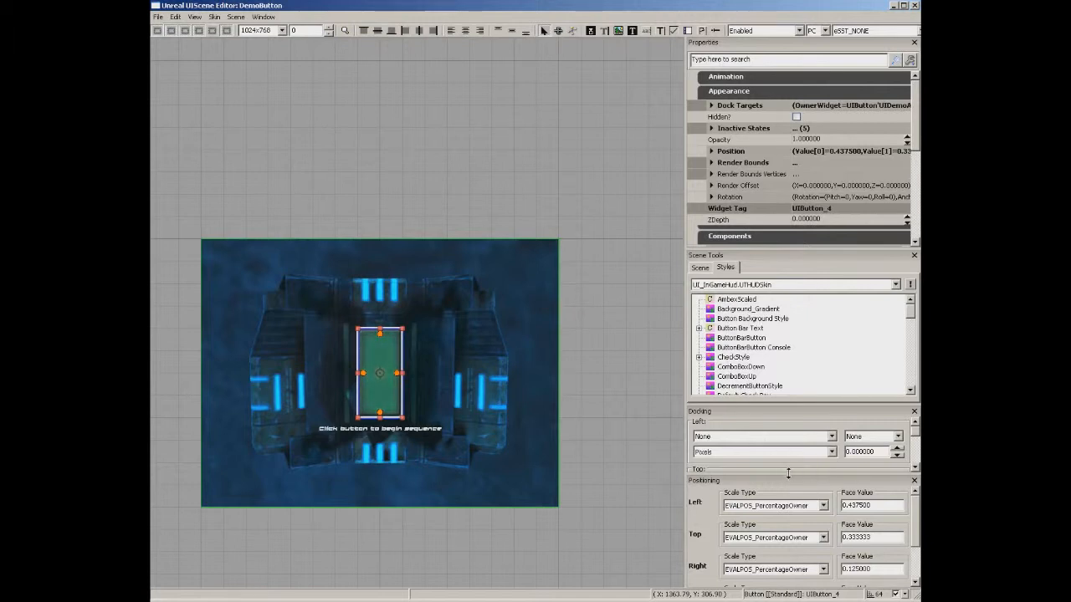
drag(787, 473, 784, 520)
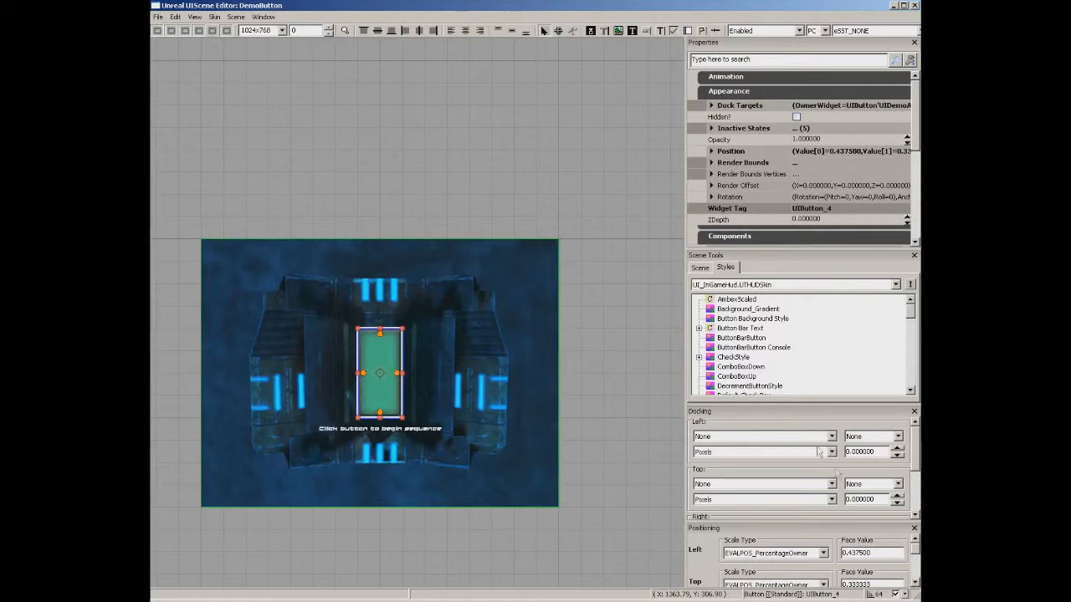
drag(788, 524, 753, 431)
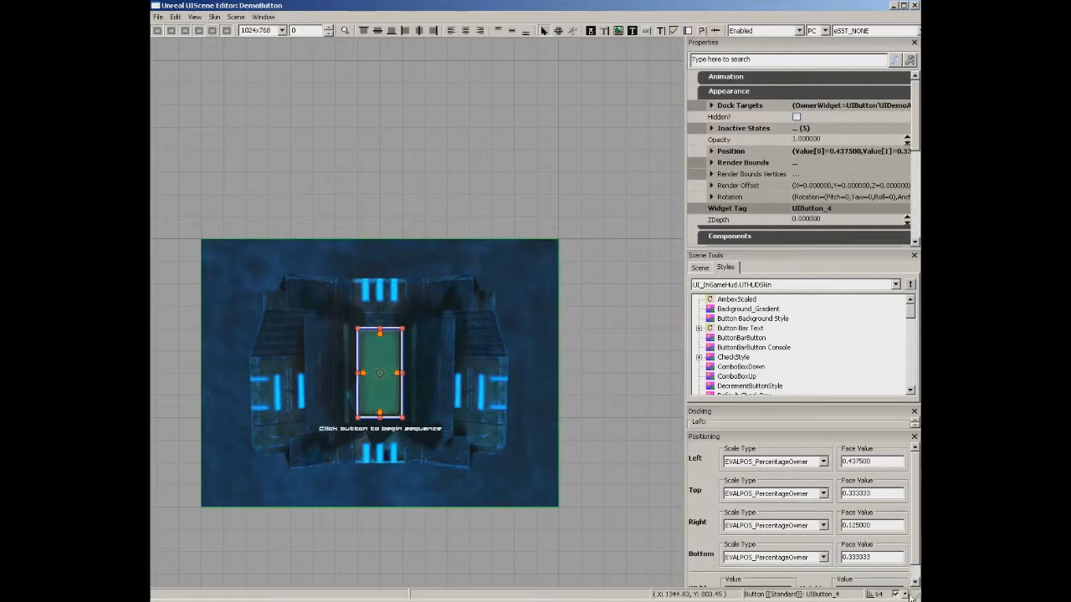
click(895, 594)
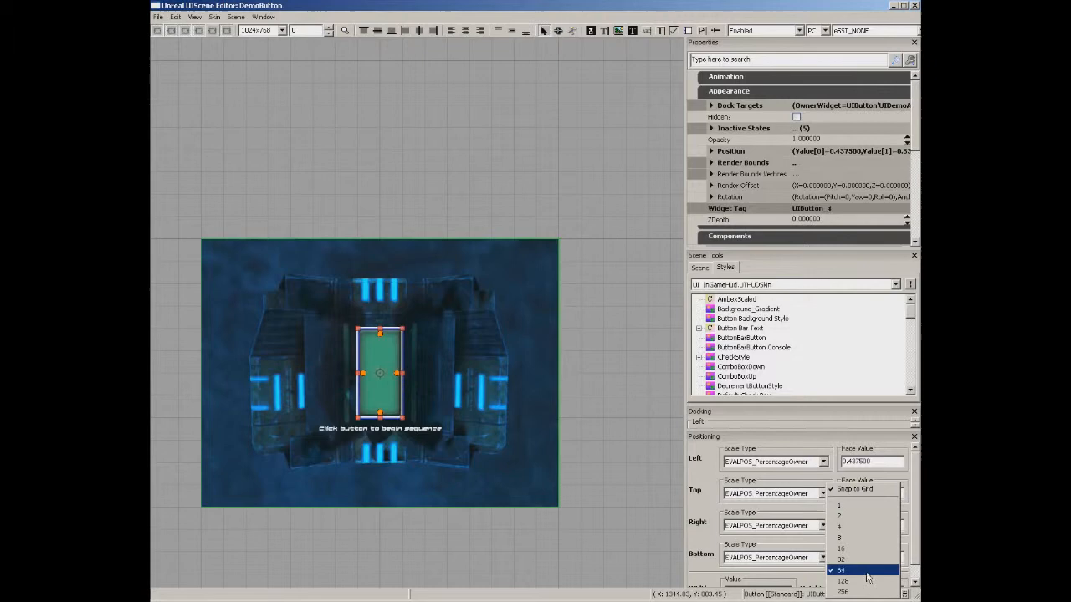
click(644, 541)
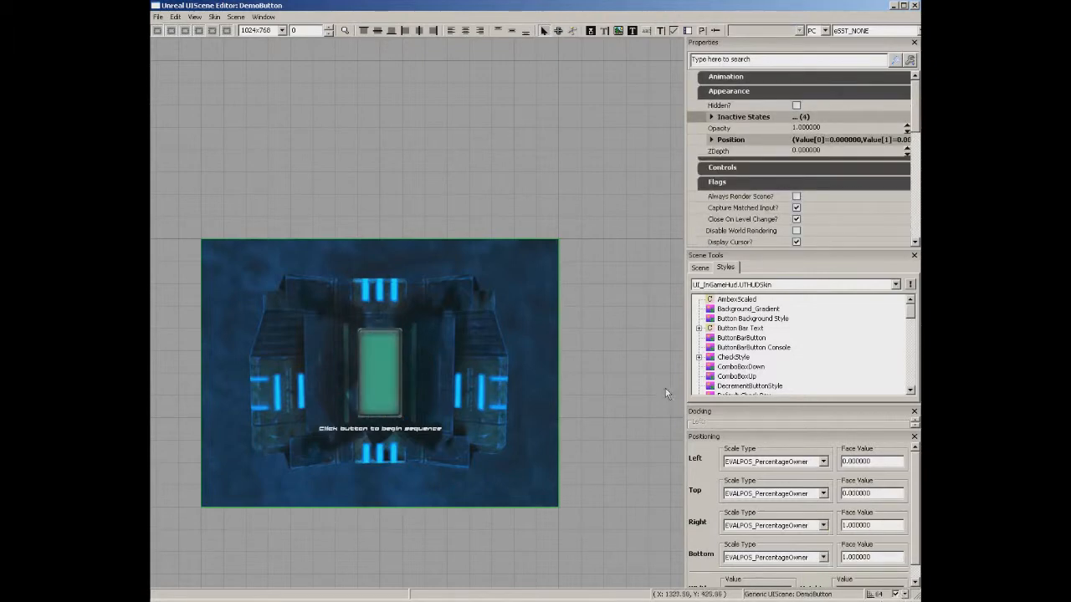
drag(635, 356, 611, 332)
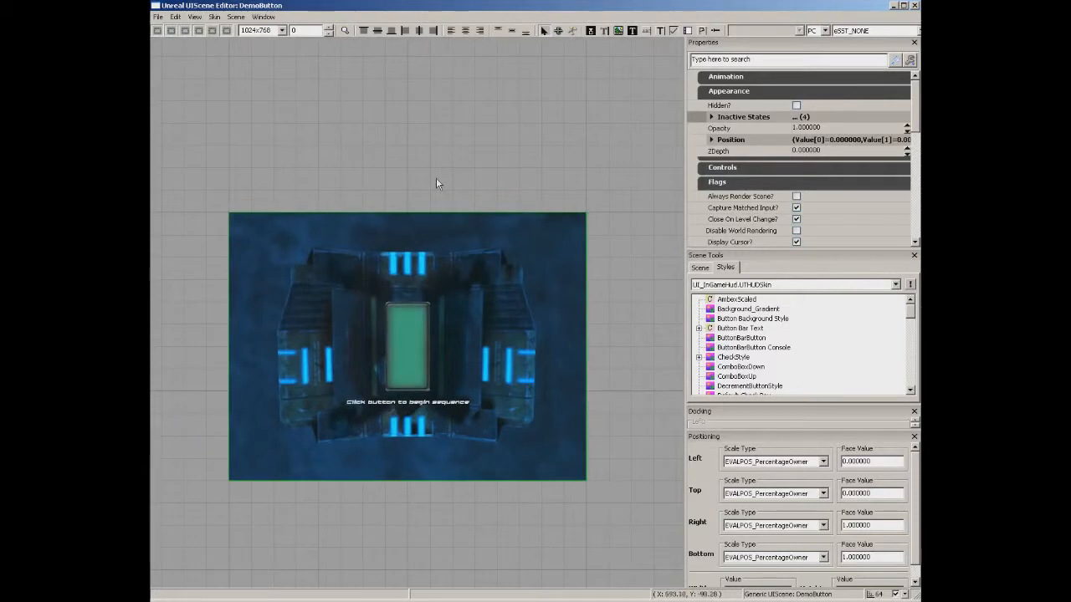
drag(436, 178, 460, 177)
scroll(459, 181, up, 2)
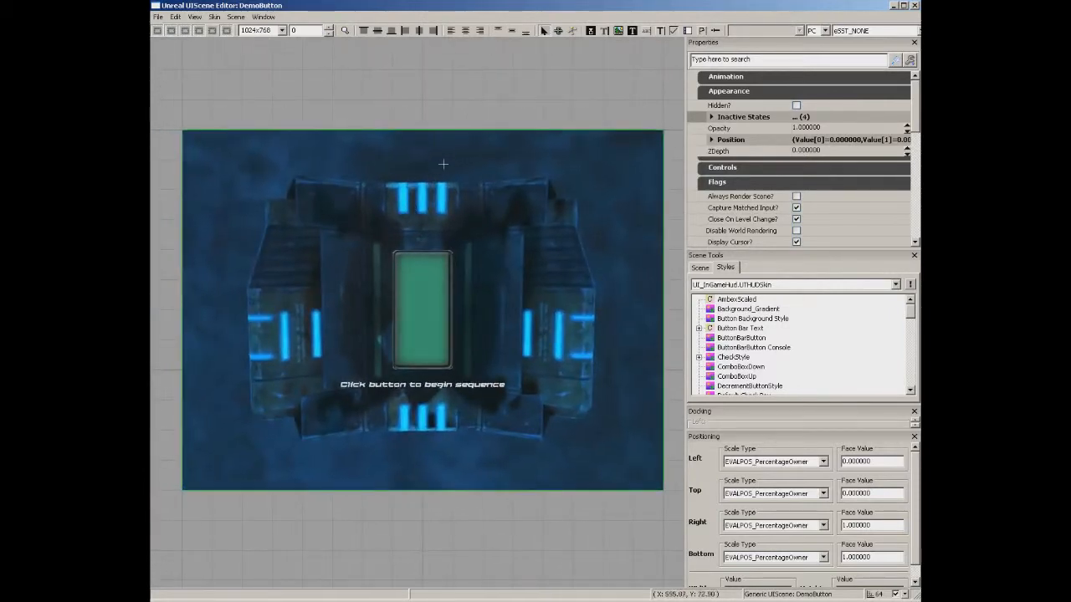
scroll(448, 181, down, 2)
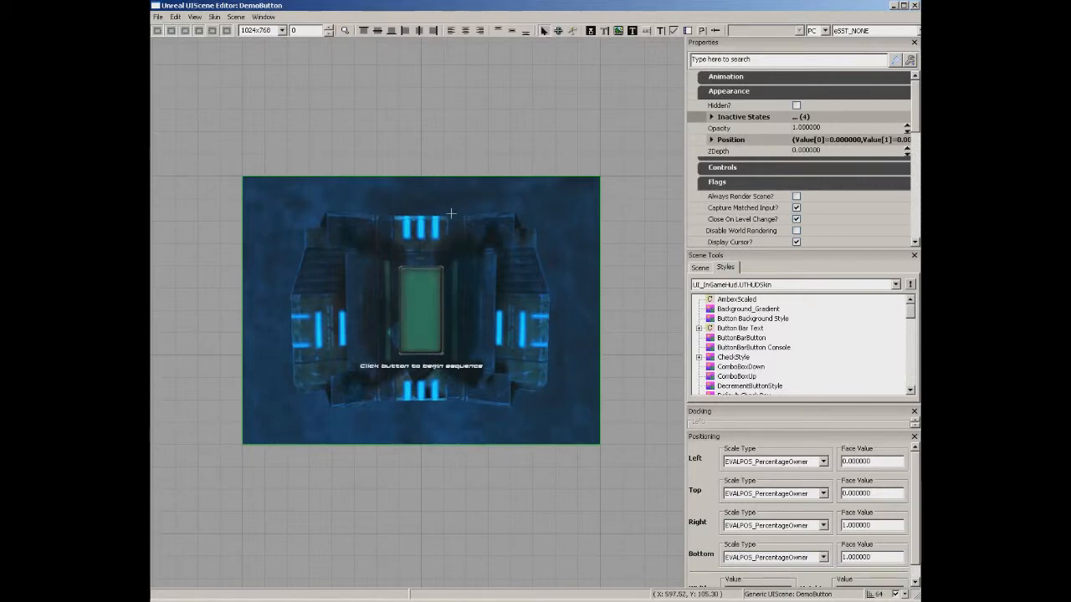
drag(425, 212, 392, 234)
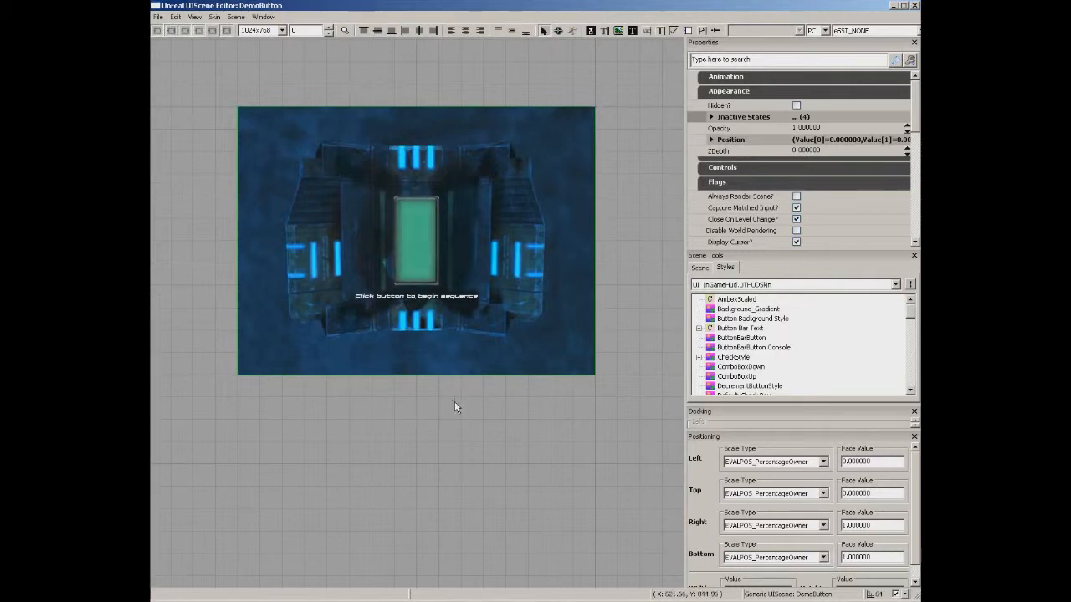
drag(451, 401, 423, 359)
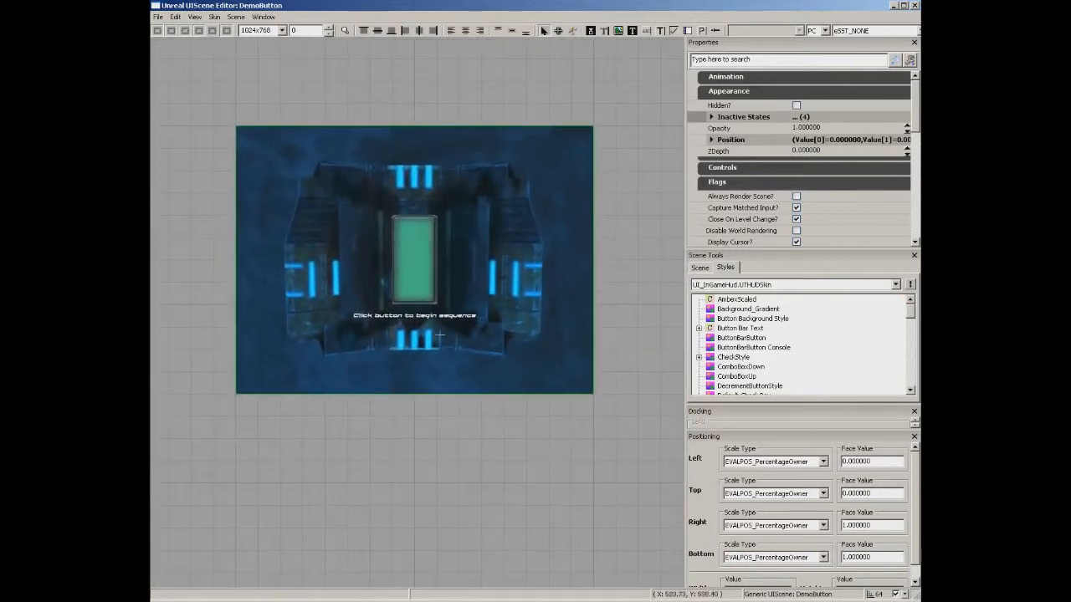
mouse_move(456, 341)
mouse_down()
mouse_move(152, 329)
mouse_move(448, 342)
mouse_up()
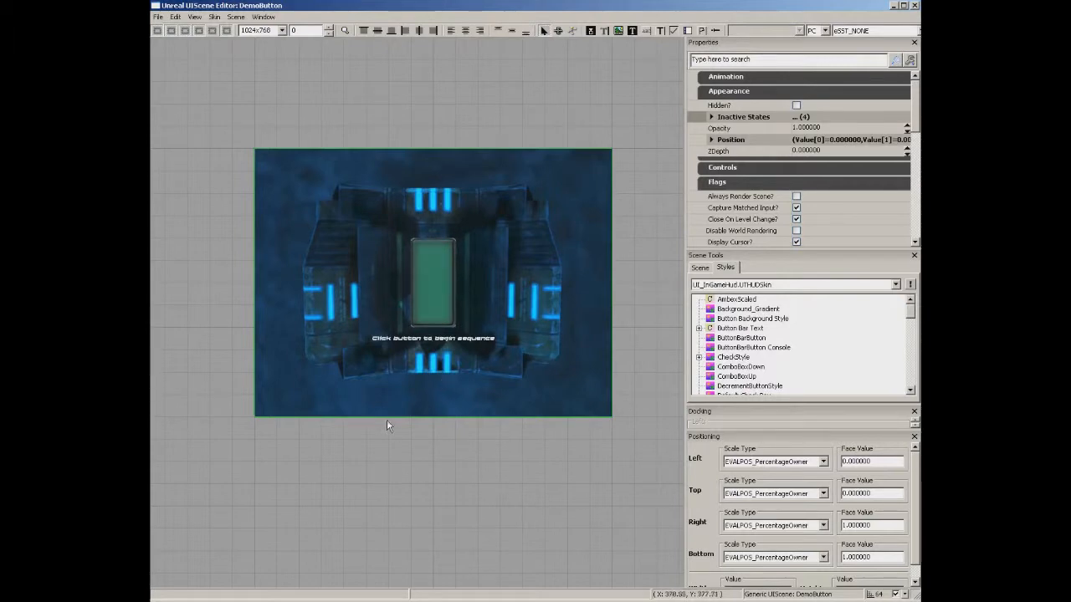
click(433, 283)
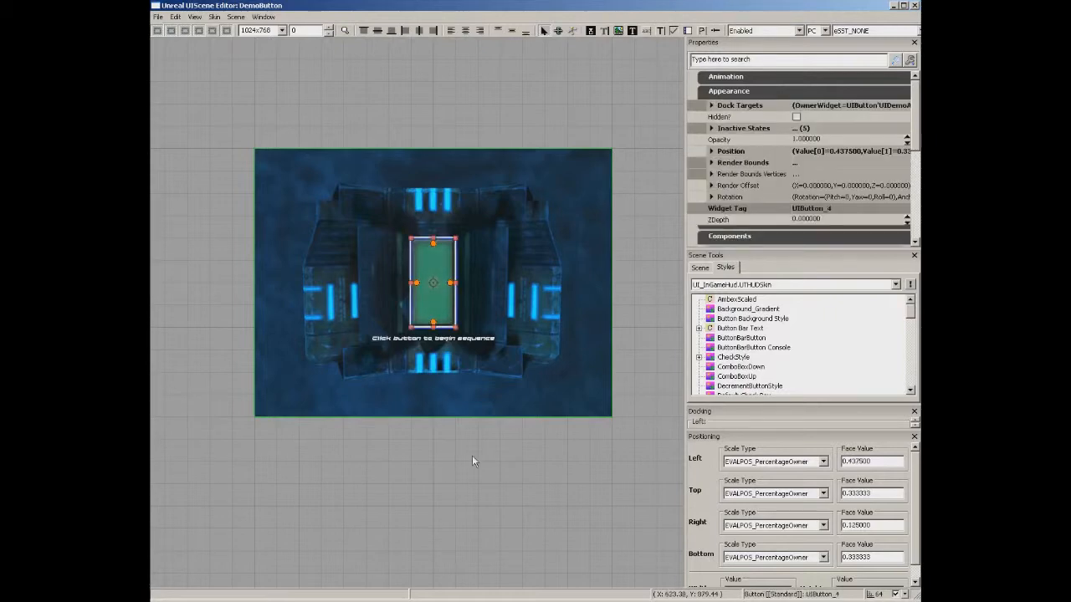
double_click(440, 265)
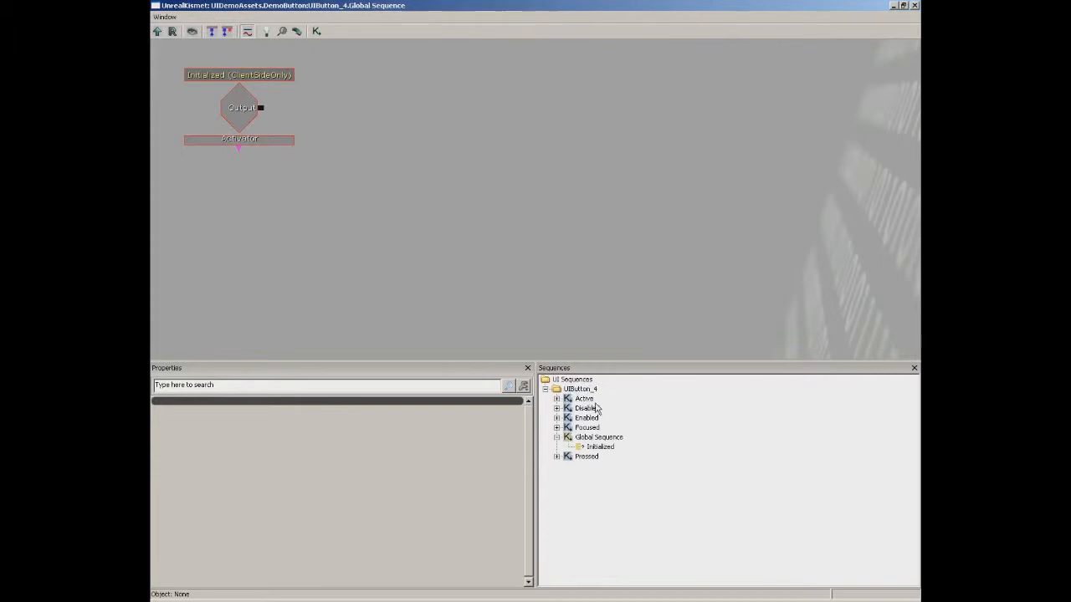
click(588, 428)
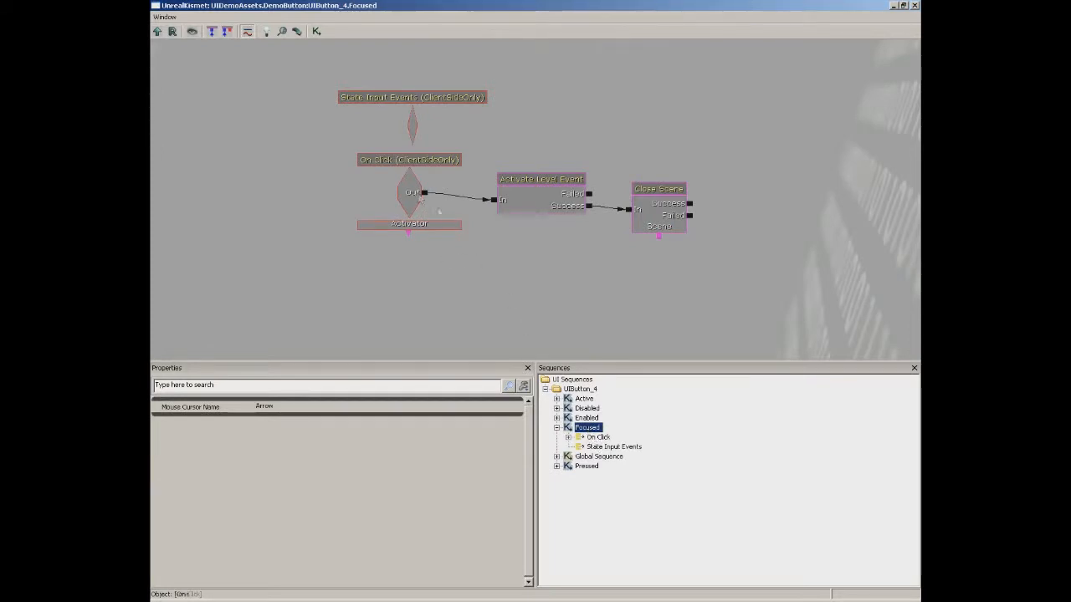
click(533, 201)
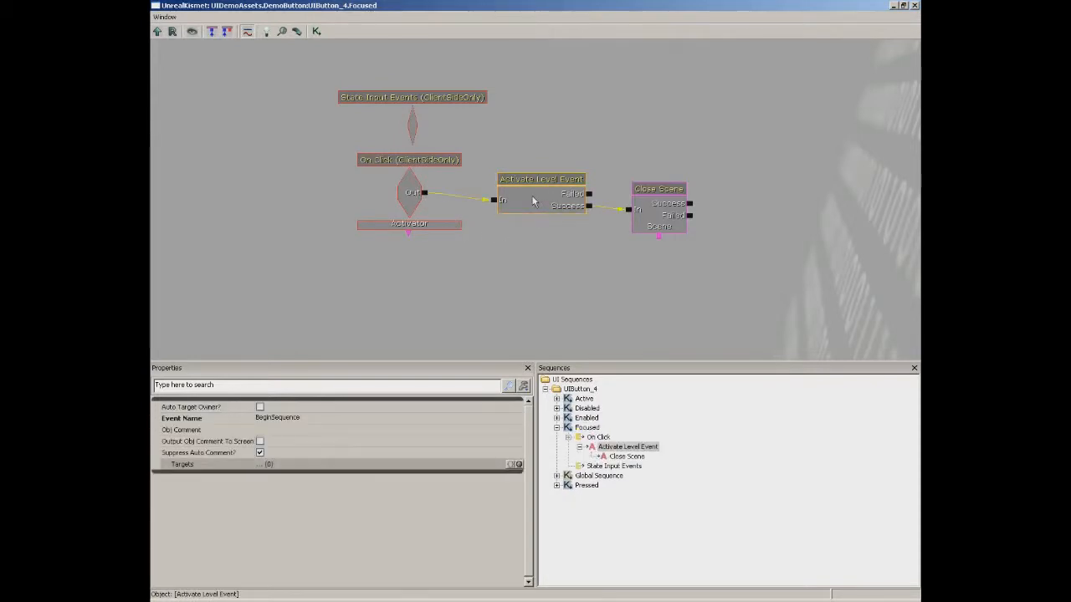
click(657, 215)
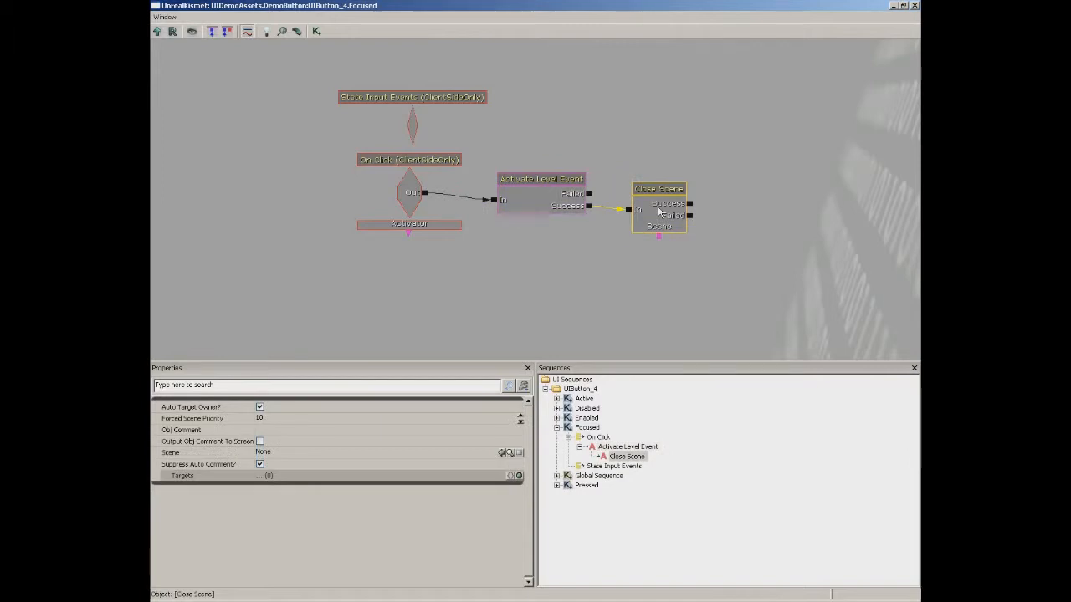
click(915, 5)
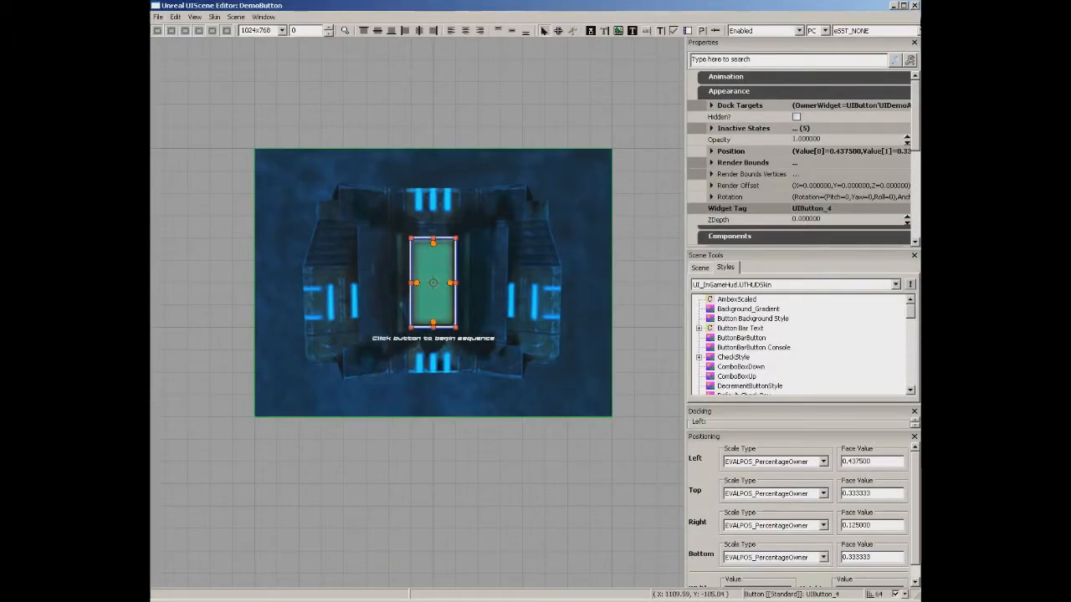
Close the UI scene editor and content browser, and open the main Kismet sequence.
click(914, 5)
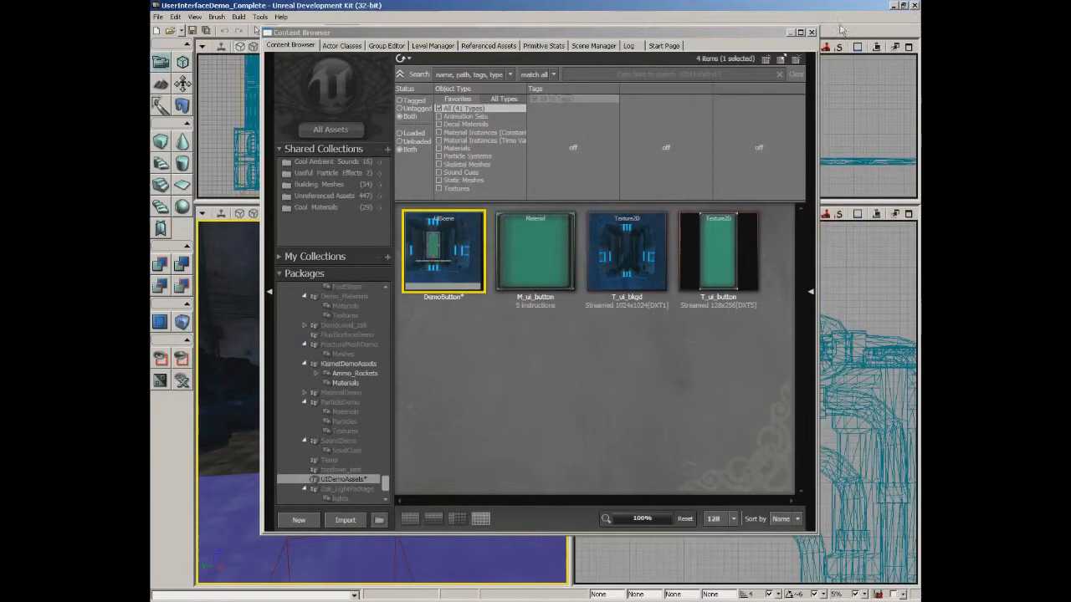
click(813, 34)
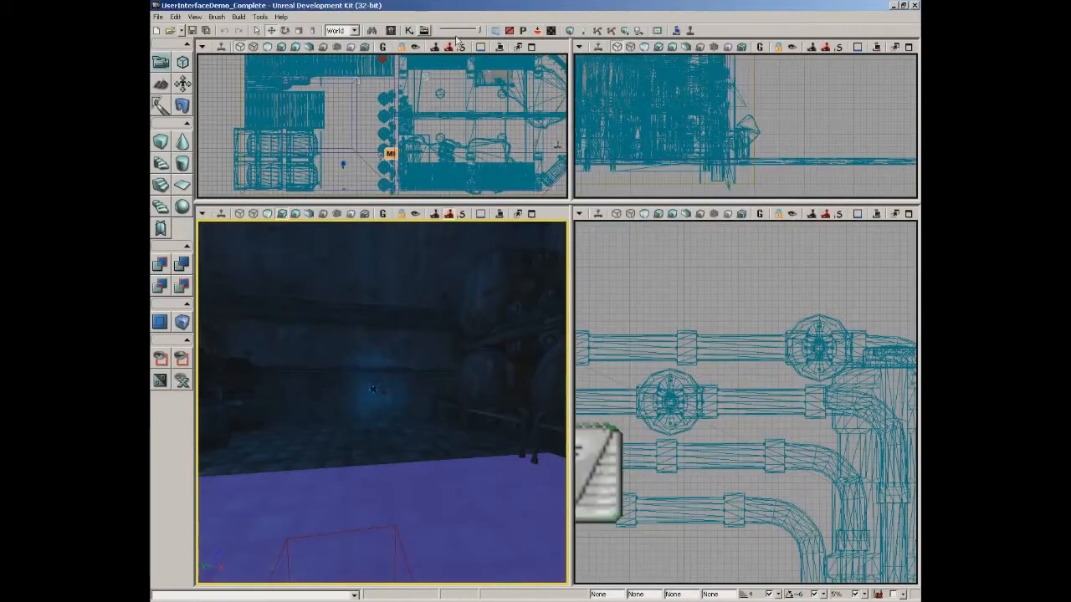
click(407, 31)
drag(373, 186, 355, 235)
scroll(409, 189, down, 7)
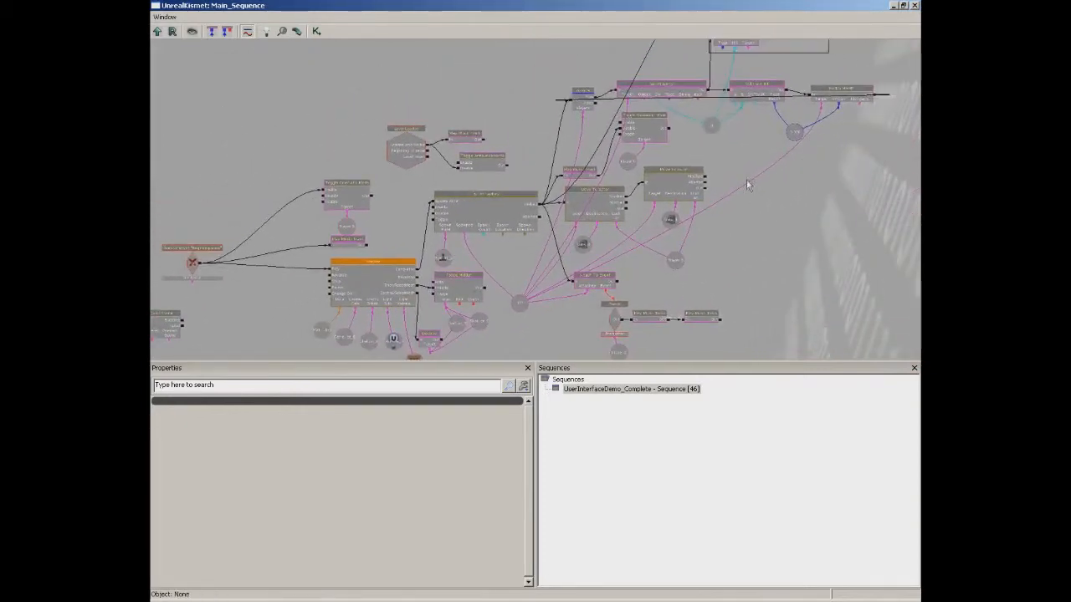
drag(746, 179, 707, 223)
drag(691, 306, 749, 194)
drag(318, 292, 667, 232)
scroll(571, 292, up, 4)
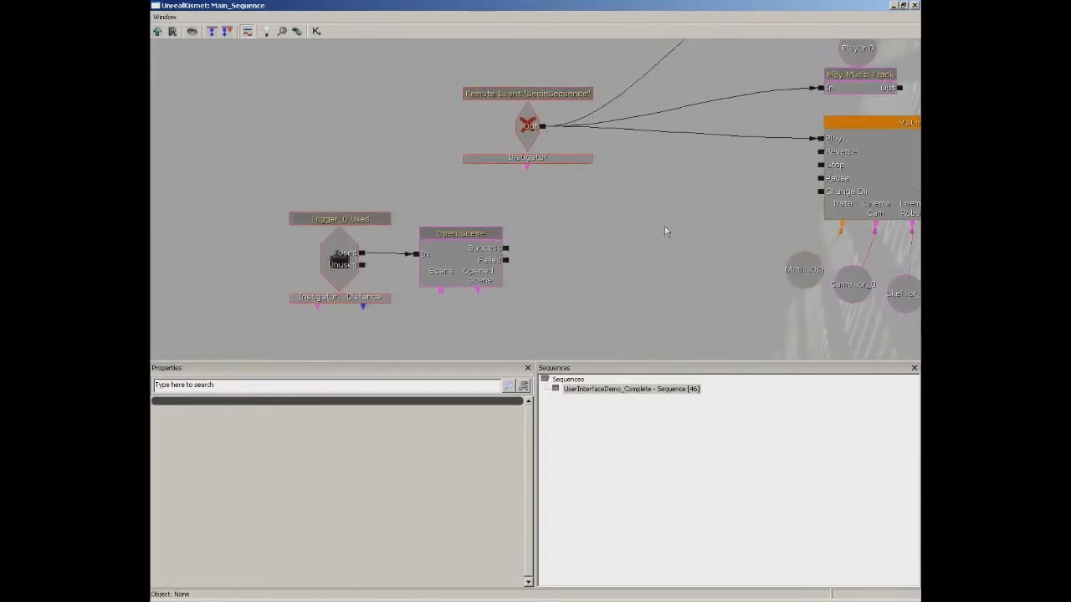
Inspect the BeginSequence remote event, Trigger_0 Used and Open Scene node properties.
click(528, 123)
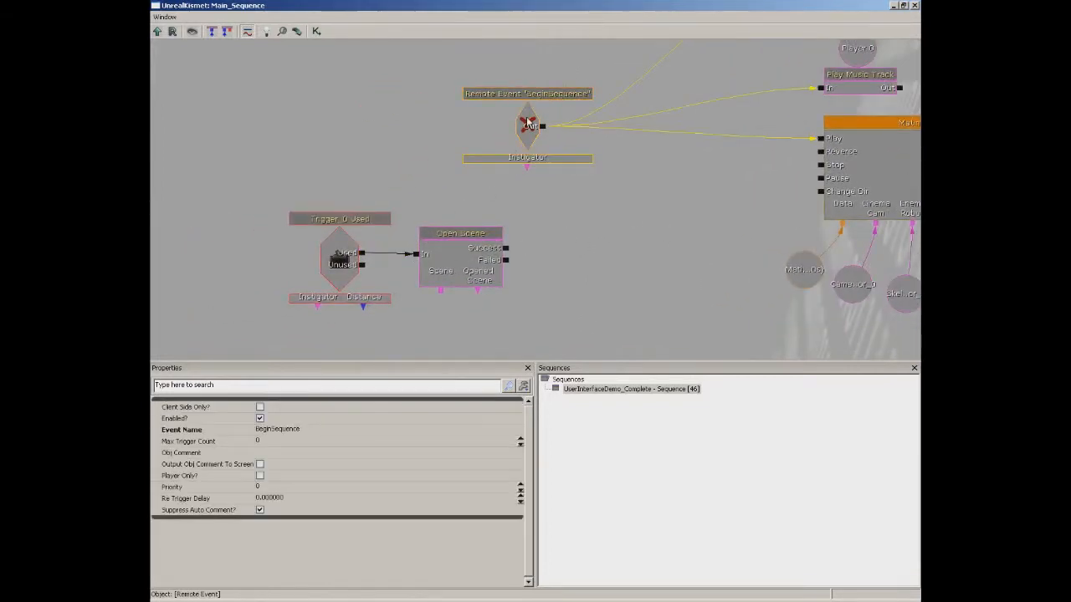
drag(657, 183, 591, 212)
drag(543, 251, 640, 205)
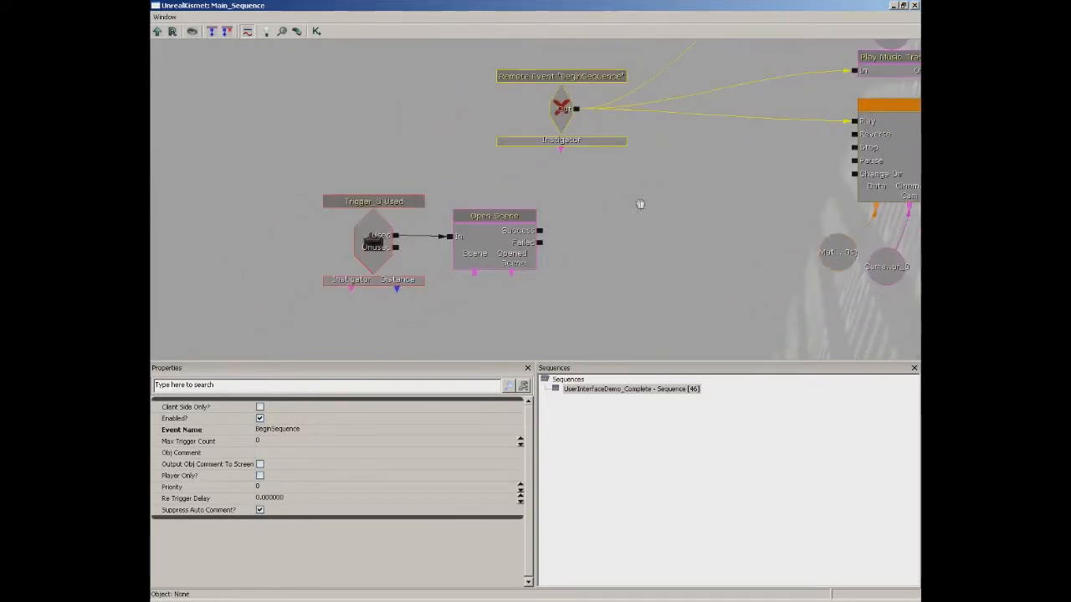
click(377, 243)
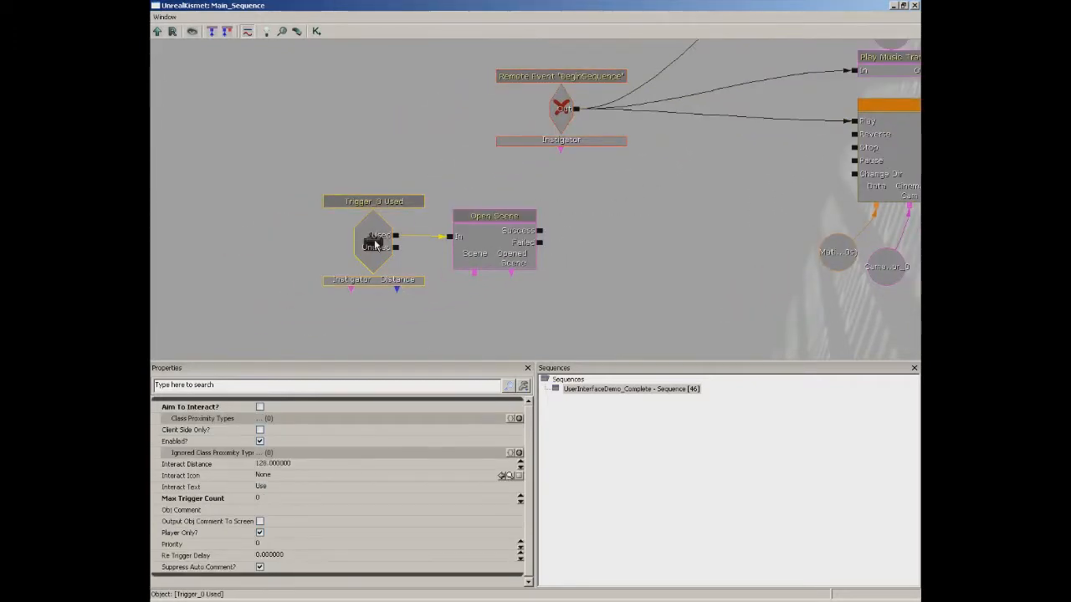
click(512, 241)
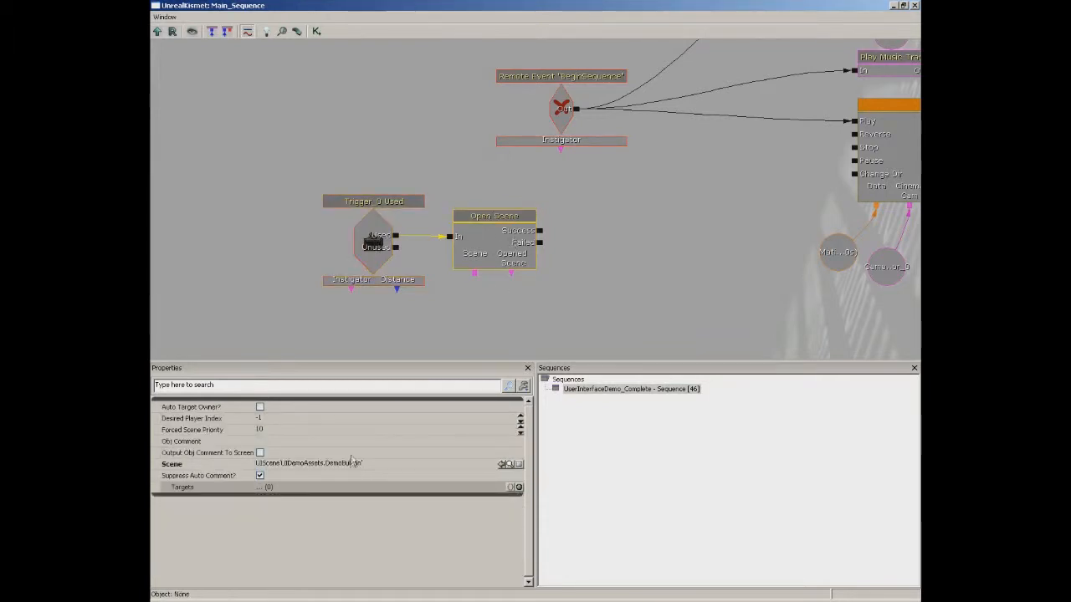
click(372, 239)
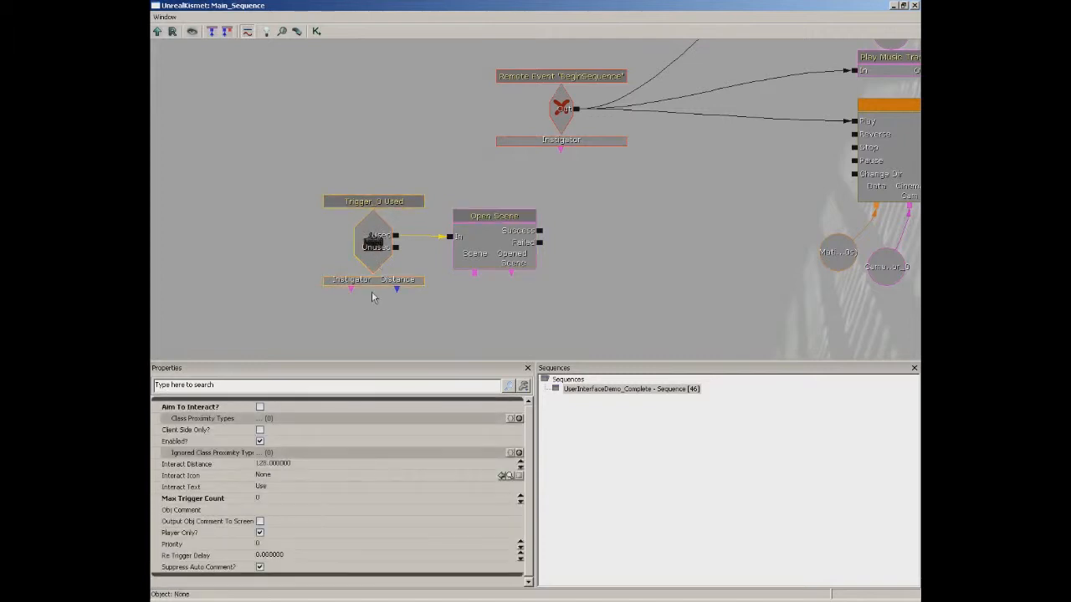
click(494, 253)
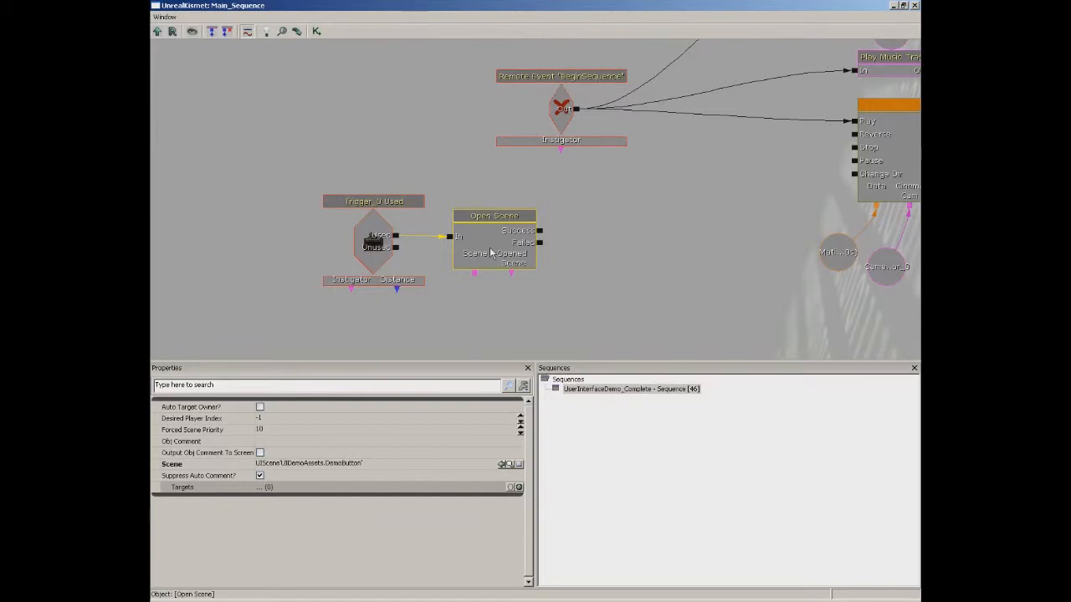
Review BeginSequence beside the Toggle Cinematic Mode and Matinee nodes, then close Main_Sequence.
drag(643, 231, 567, 271)
click(500, 136)
drag(665, 197, 131, 371)
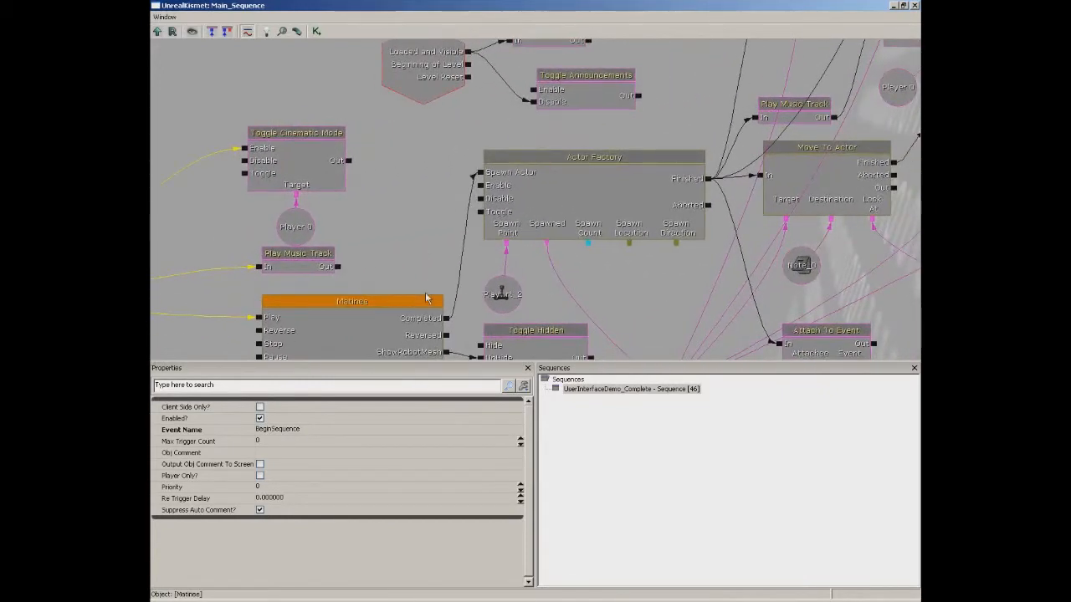
click(915, 6)
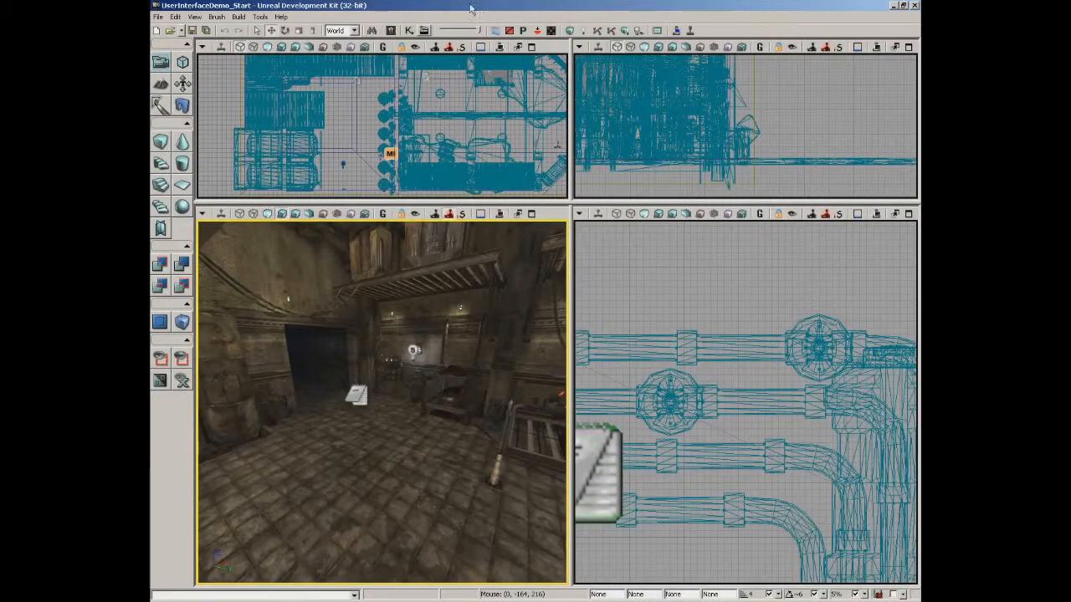
Create a New UIScene with group UIScene and name UI_Demo_Button, then close the browser.
click(391, 31)
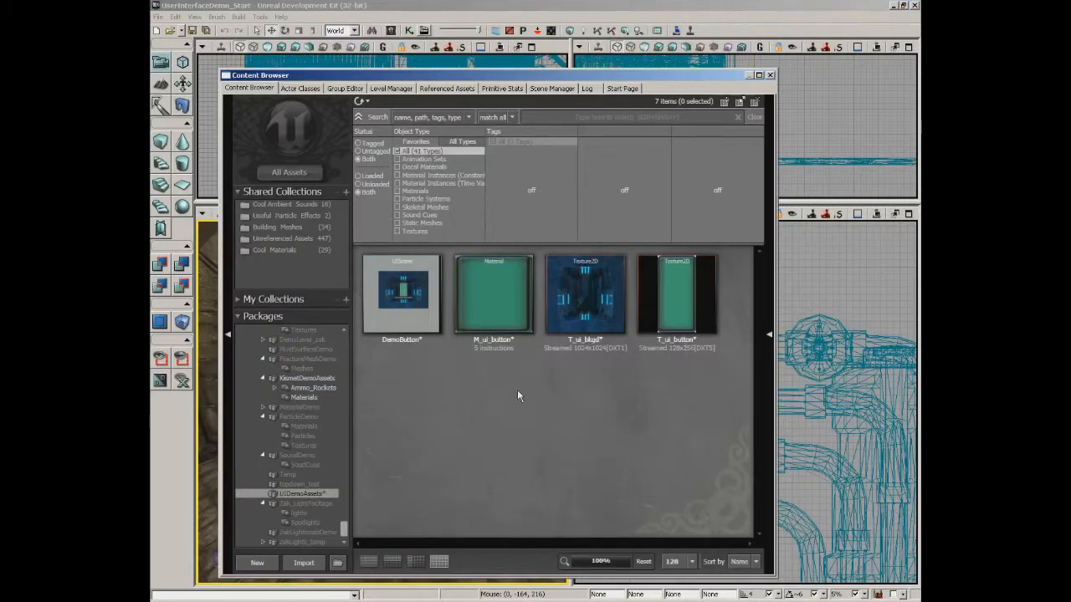
right_click(409, 411)
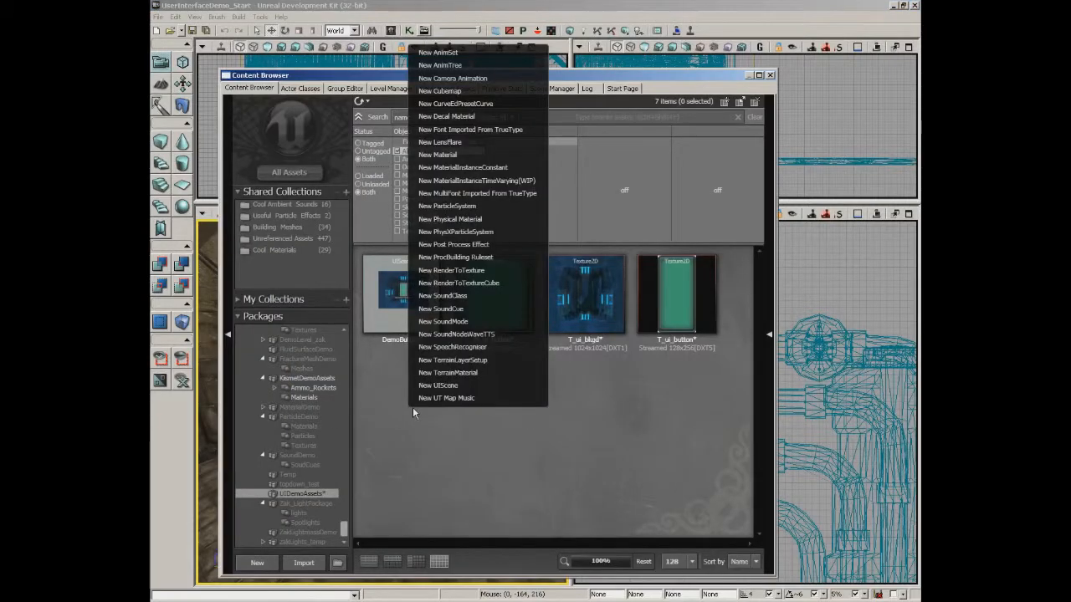
click(434, 387)
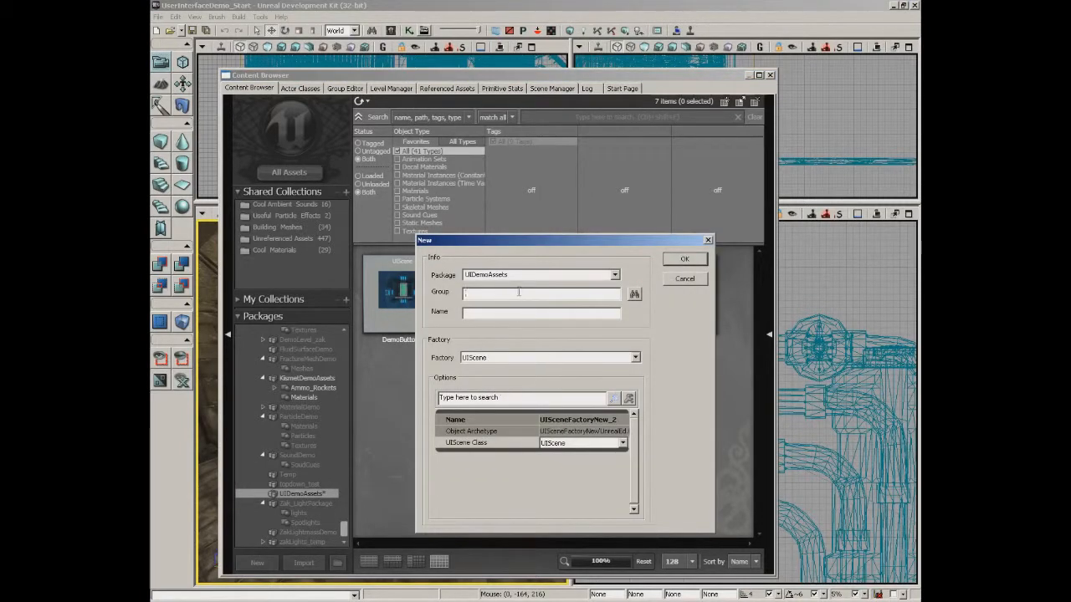
text(UIScene)
key(Tab)
text(UI_Demo_Button)
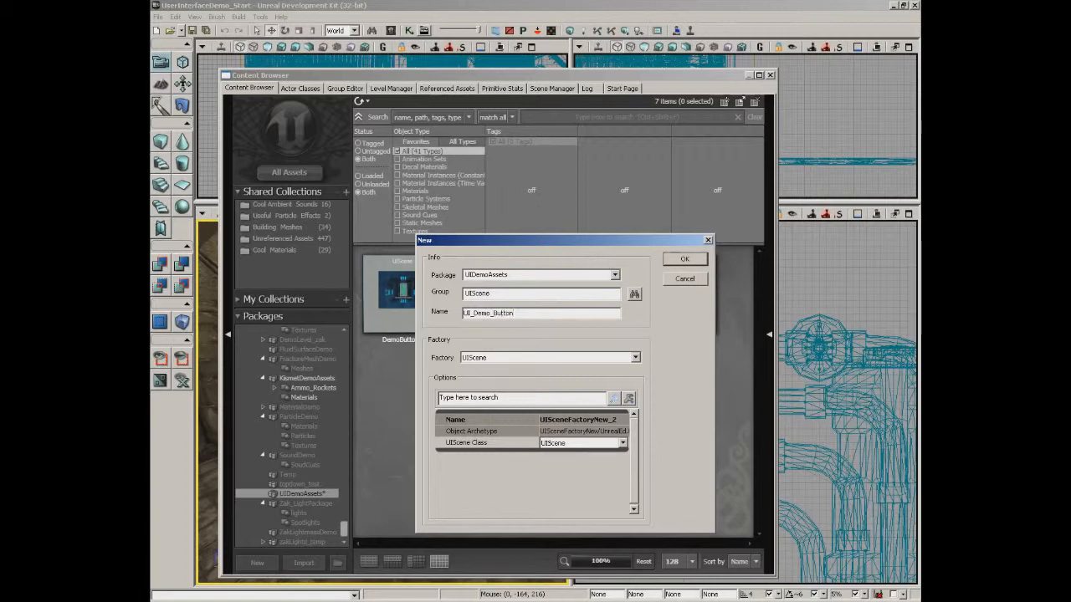
key(Return)
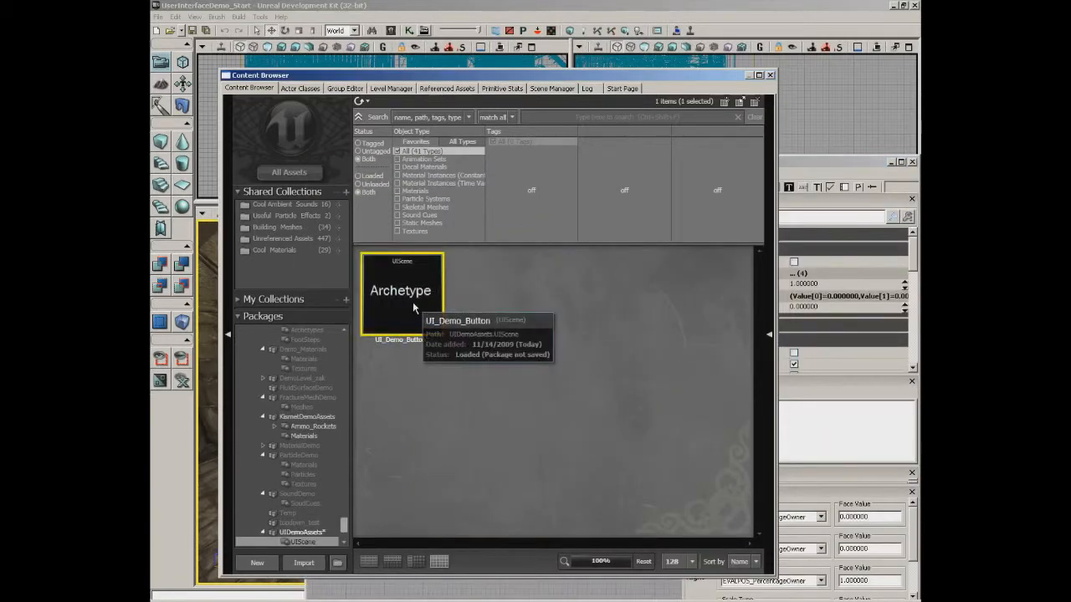
drag(498, 75, 521, 41)
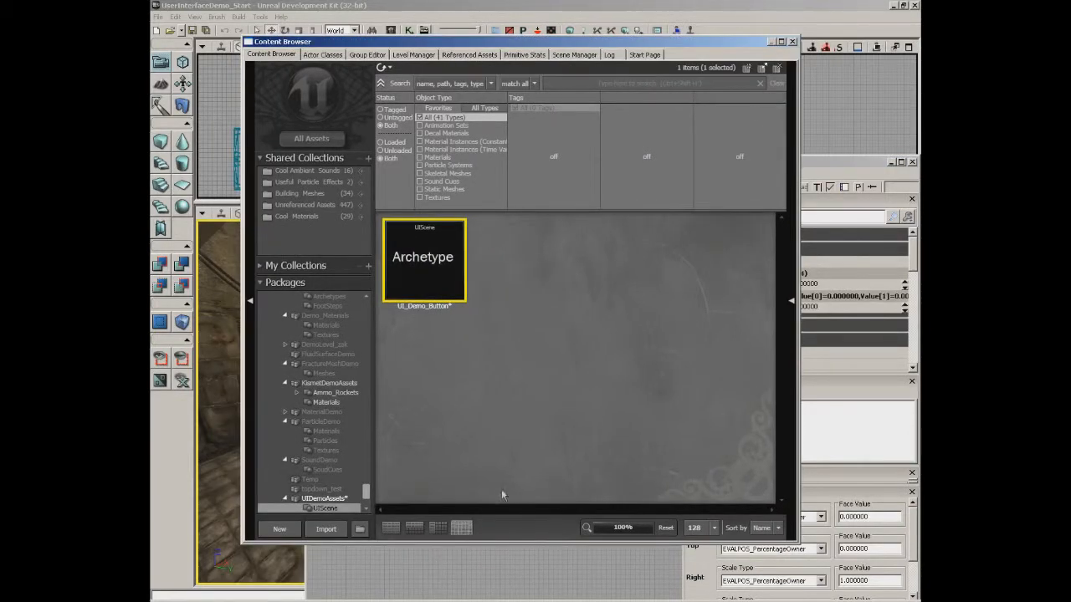
click(792, 41)
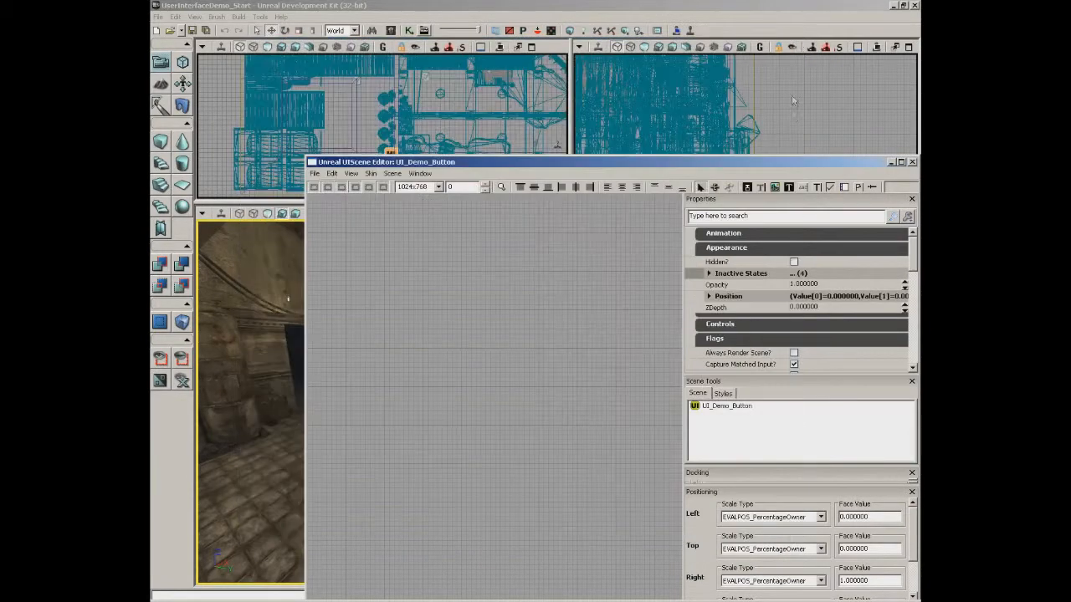
Maximize the UIScene Editor and zoom in to frame the scene bounds on the canvas.
drag(750, 161, 660, 55)
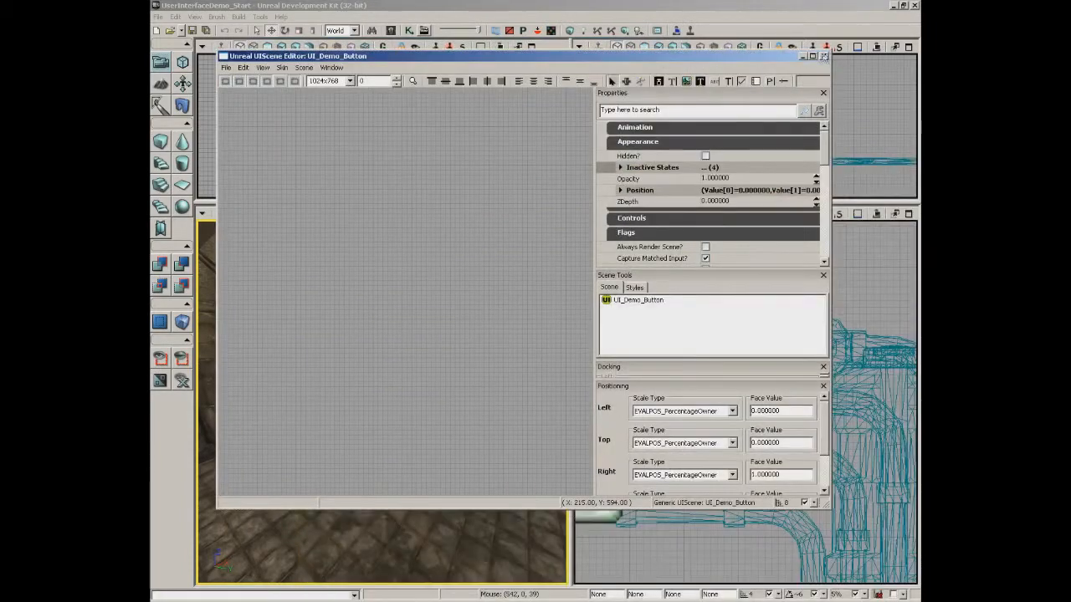
click(812, 56)
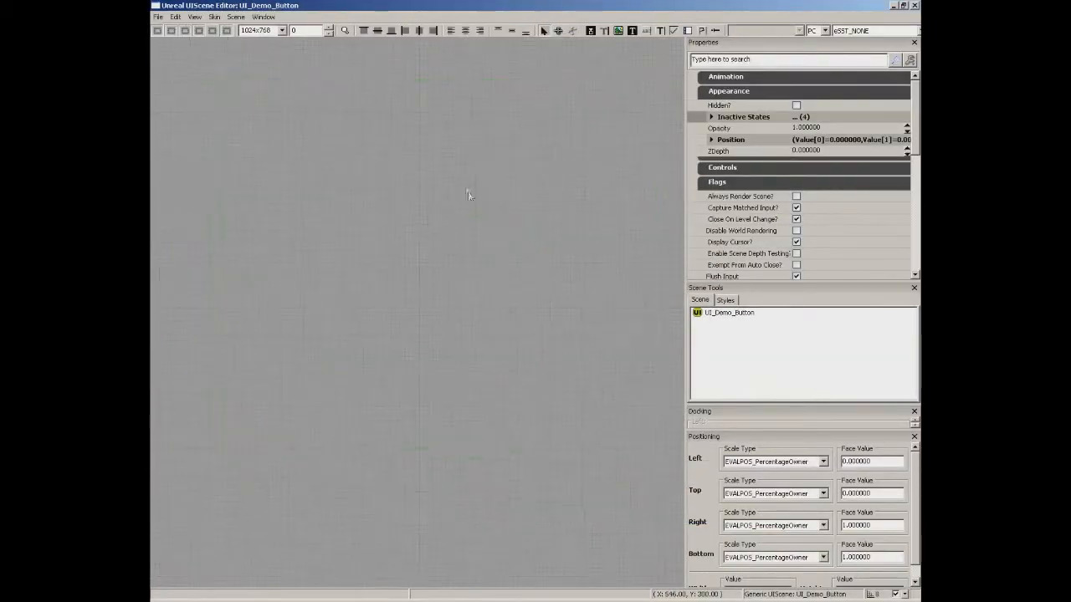
scroll(449, 159, up, 3)
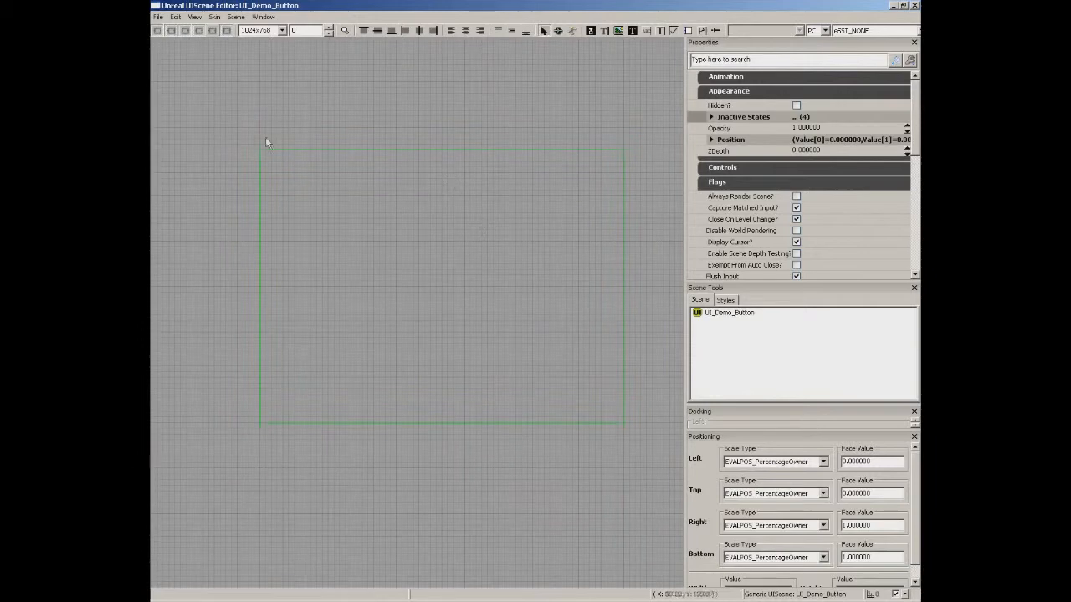
click(170, 31)
scroll(437, 237, up, 1)
drag(438, 236, 410, 252)
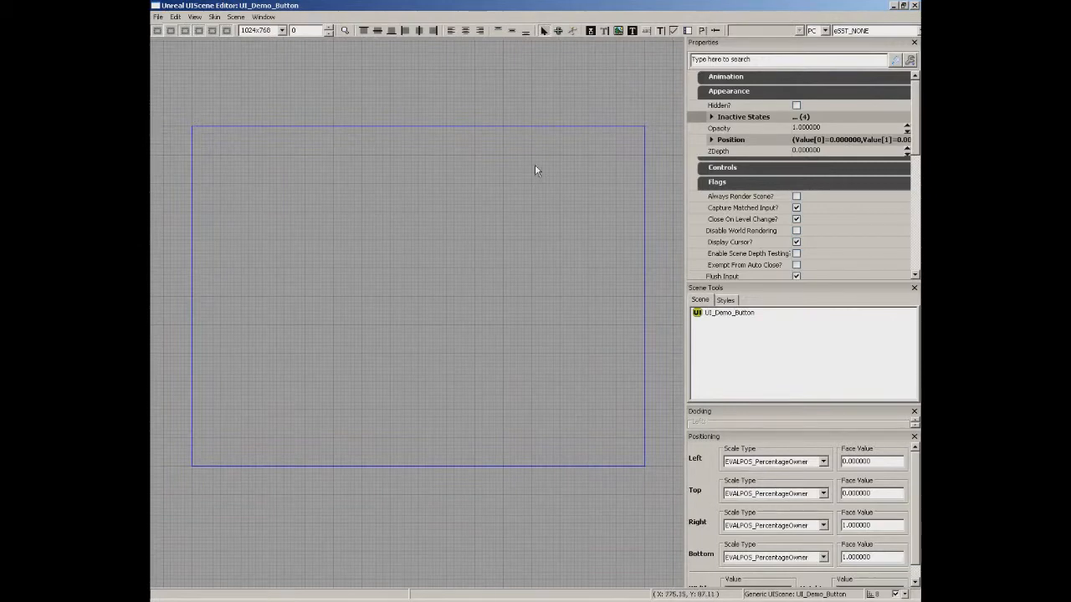
Set grid snapping to 32 and draw UIImage_0 across the full 1024x768 scene.
click(618, 32)
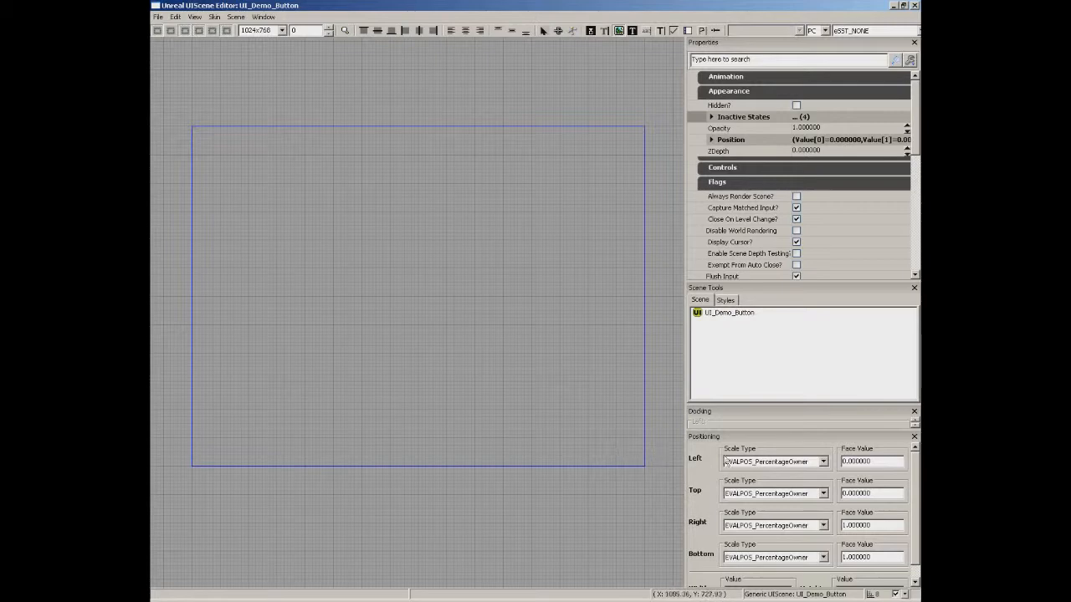
click(903, 595)
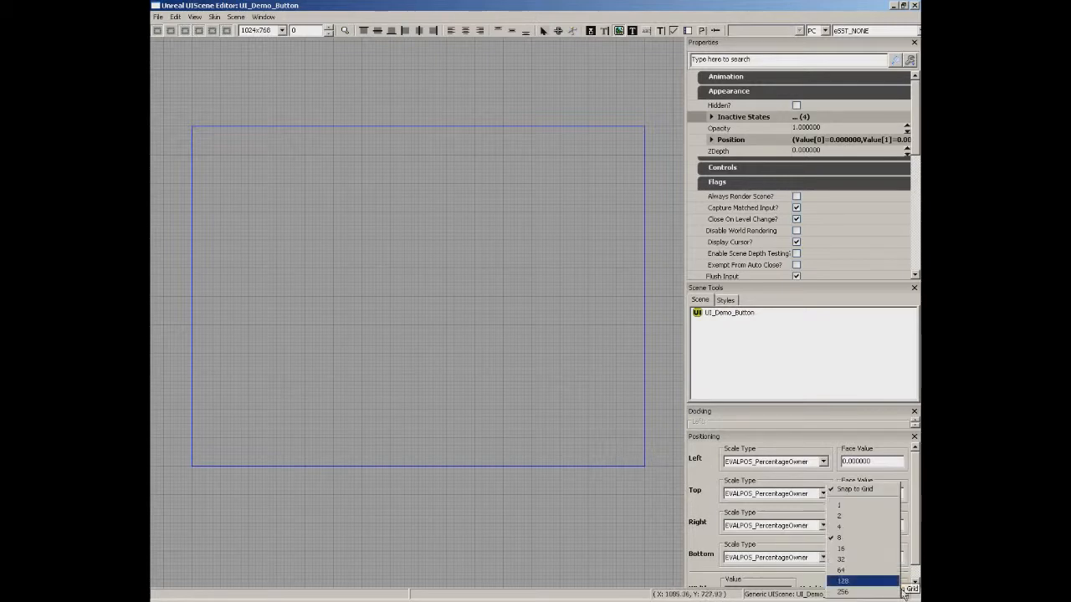
click(850, 560)
drag(193, 131, 643, 468)
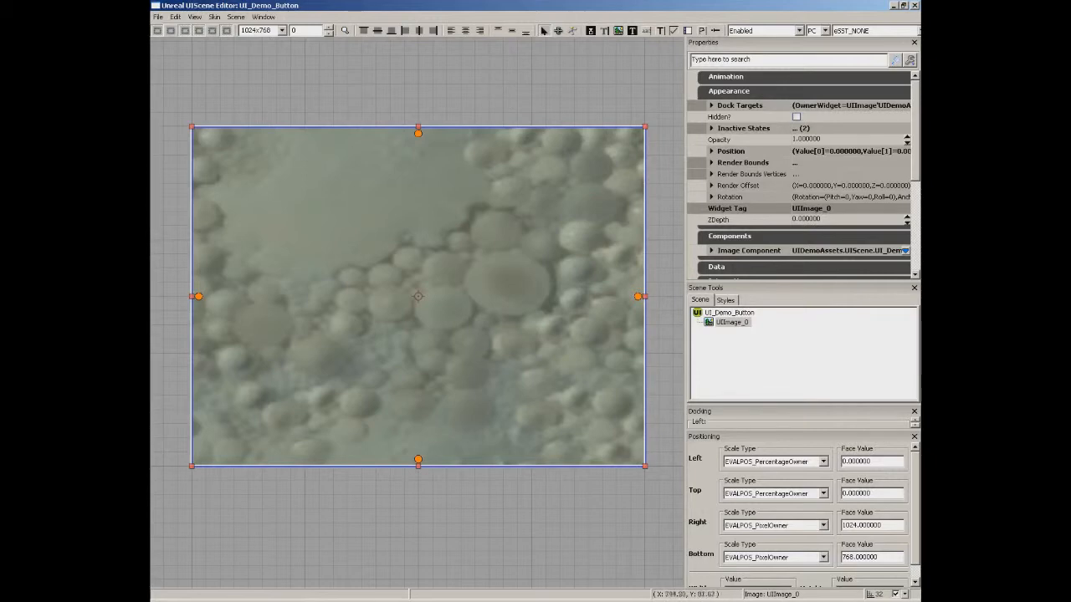
Assign the T_ui_bkgd texture from UIDemoAssets as the image's StyleOverride image.
click(716, 252)
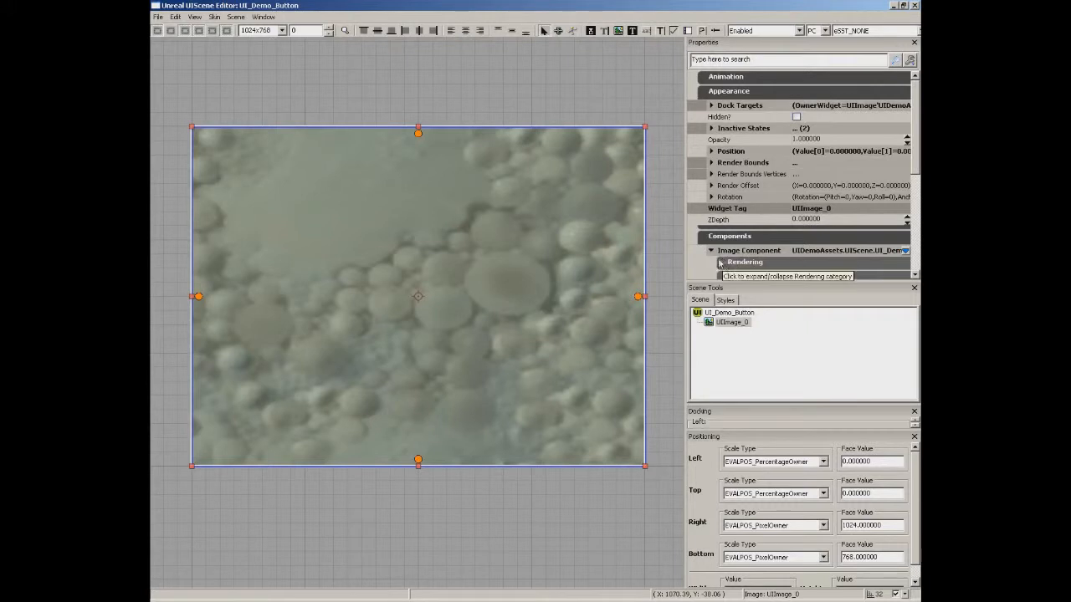
scroll(915, 153, down, 1)
scroll(914, 153, down, 1)
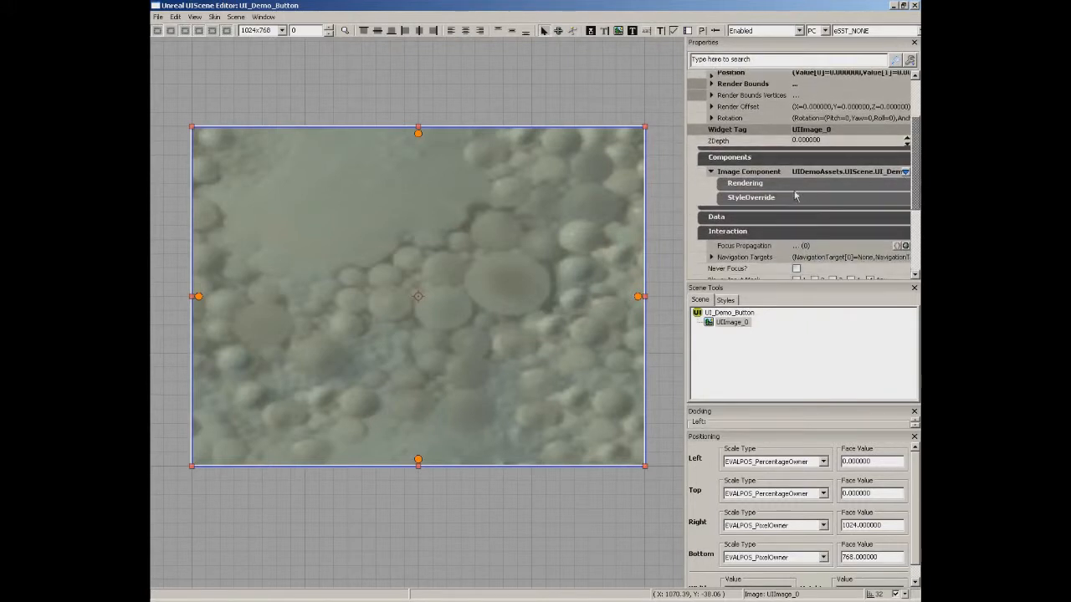
click(751, 198)
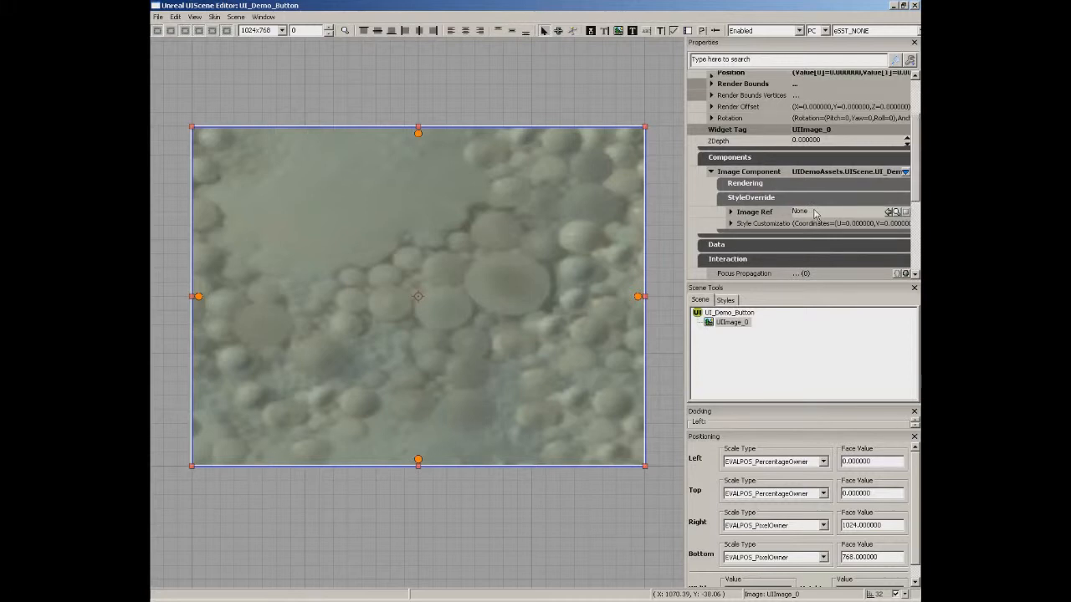
click(894, 7)
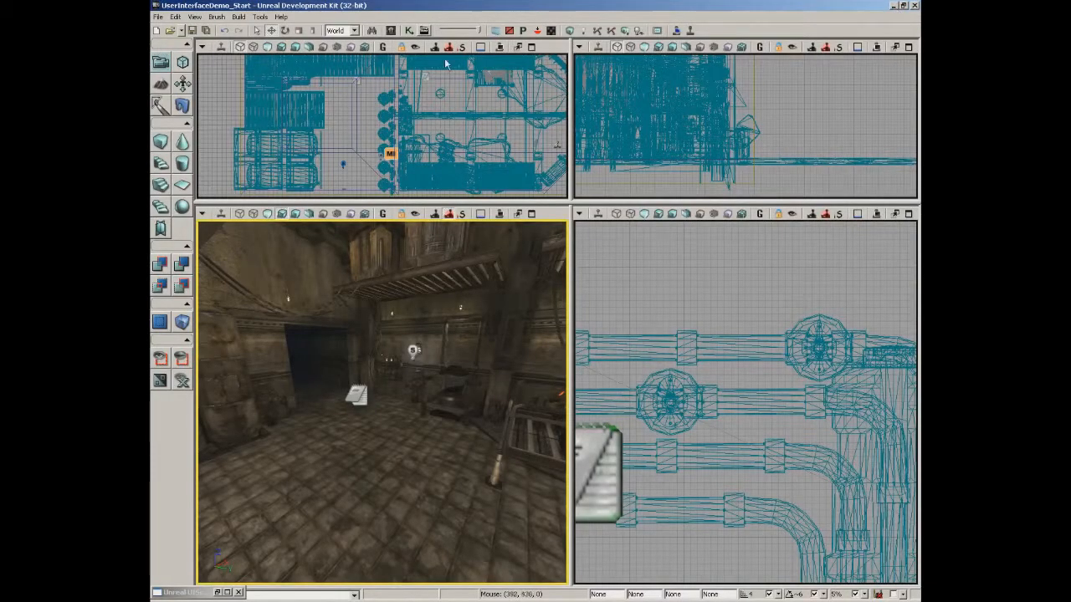
click(390, 31)
click(331, 499)
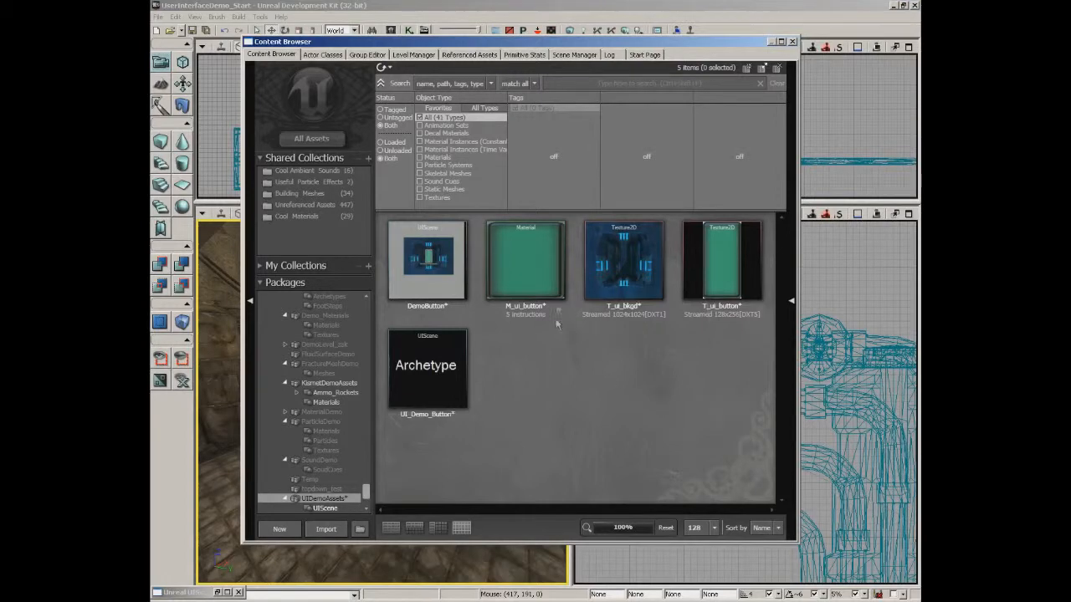
click(621, 266)
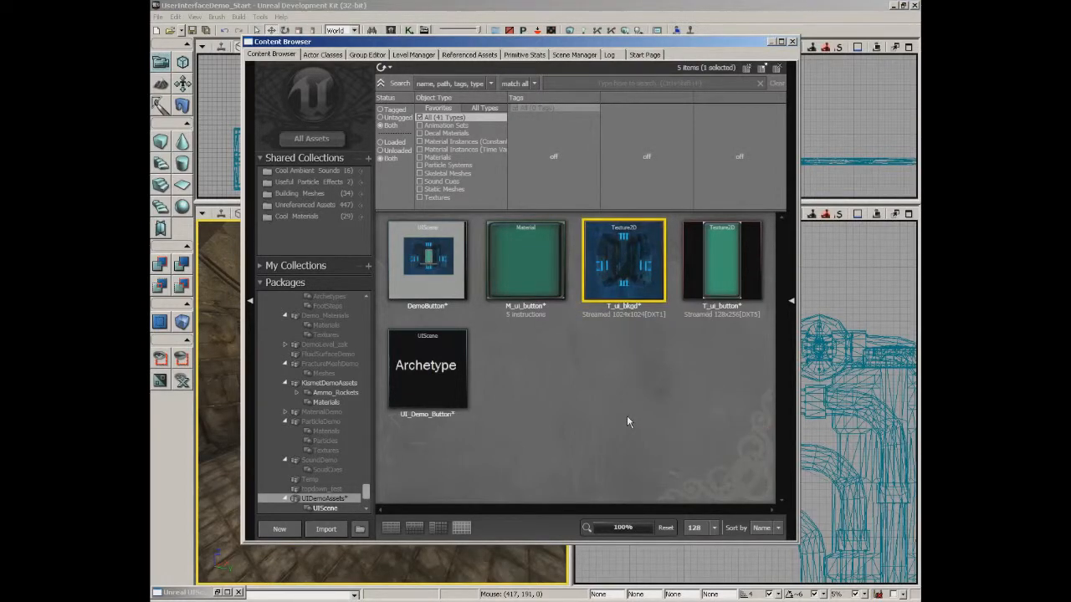
click(792, 41)
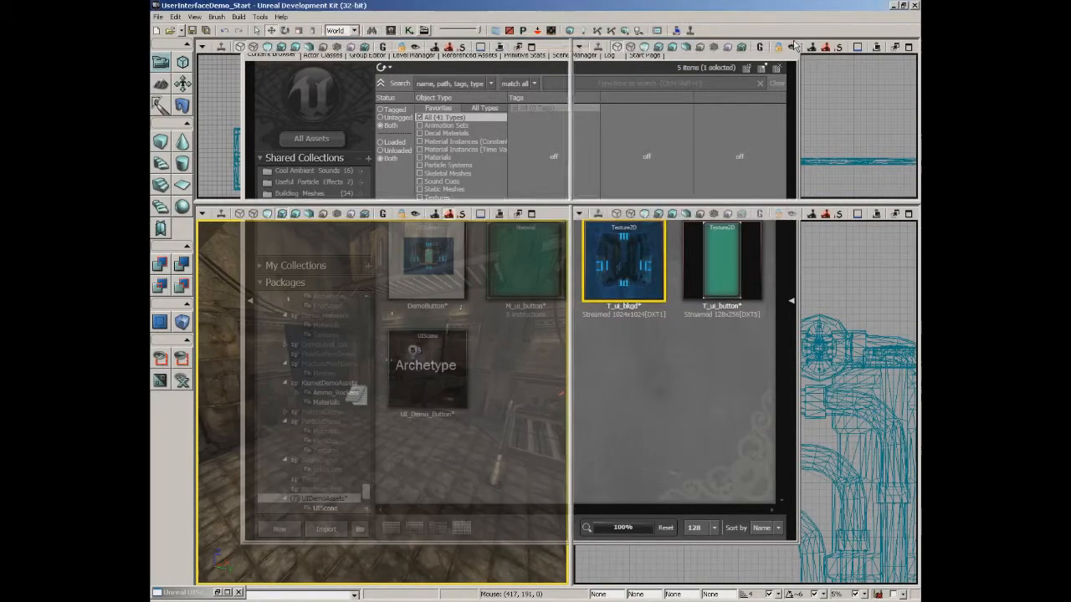
click(226, 593)
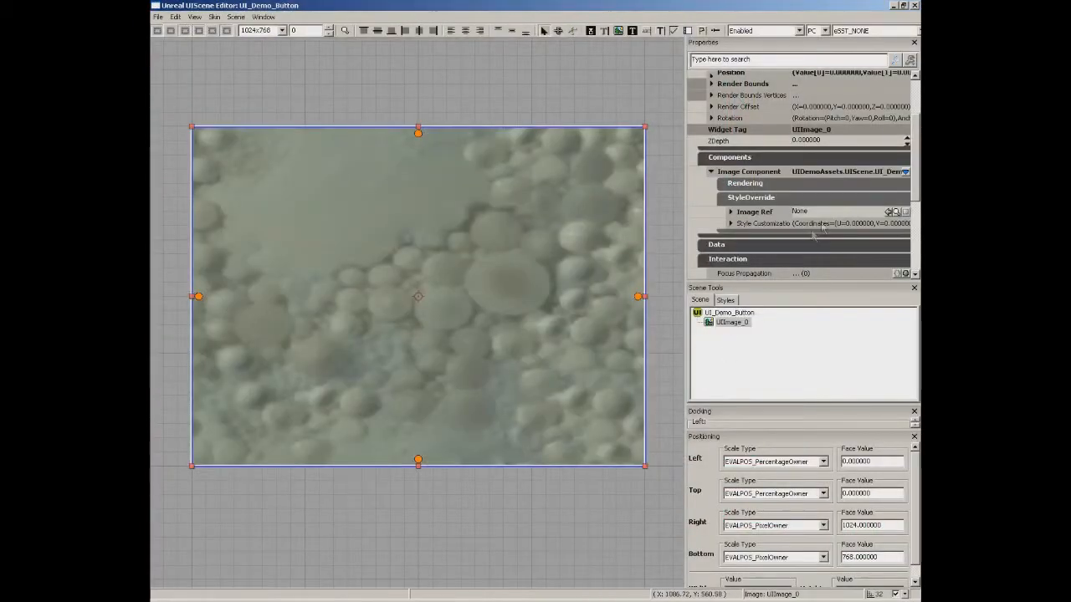
click(889, 212)
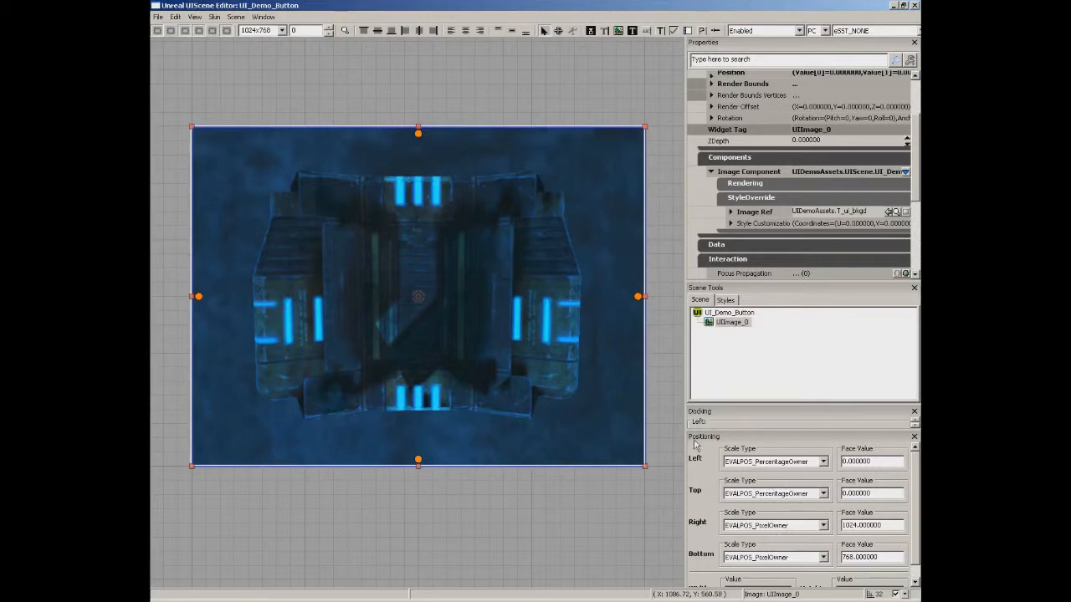
Set Right and Bottom scale type to EVALPOS_PercentageOwner so both faces become 1.0.
click(752, 526)
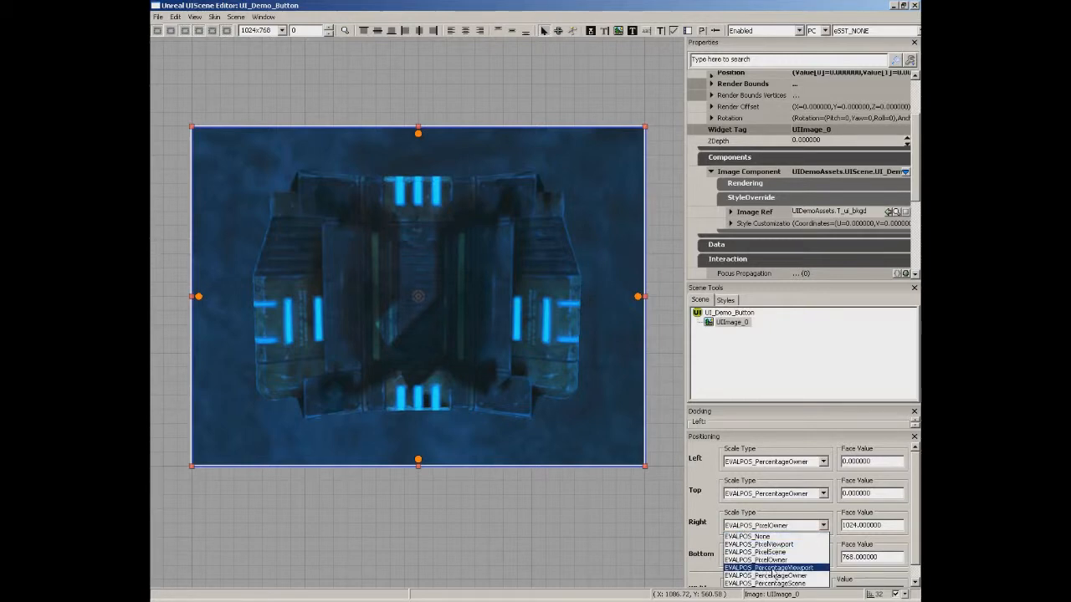
click(763, 575)
click(771, 558)
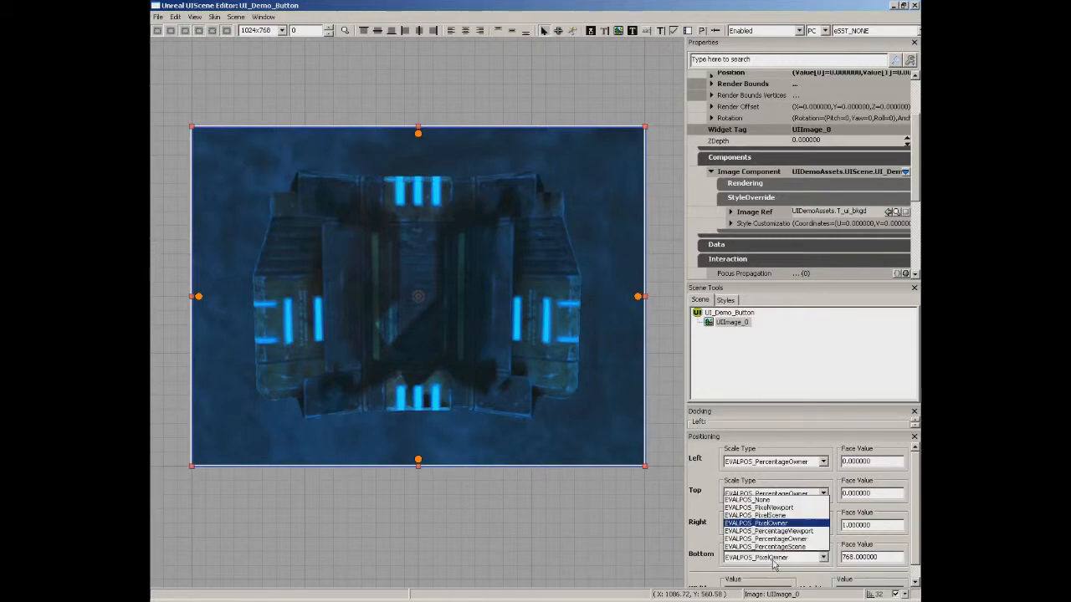
click(766, 539)
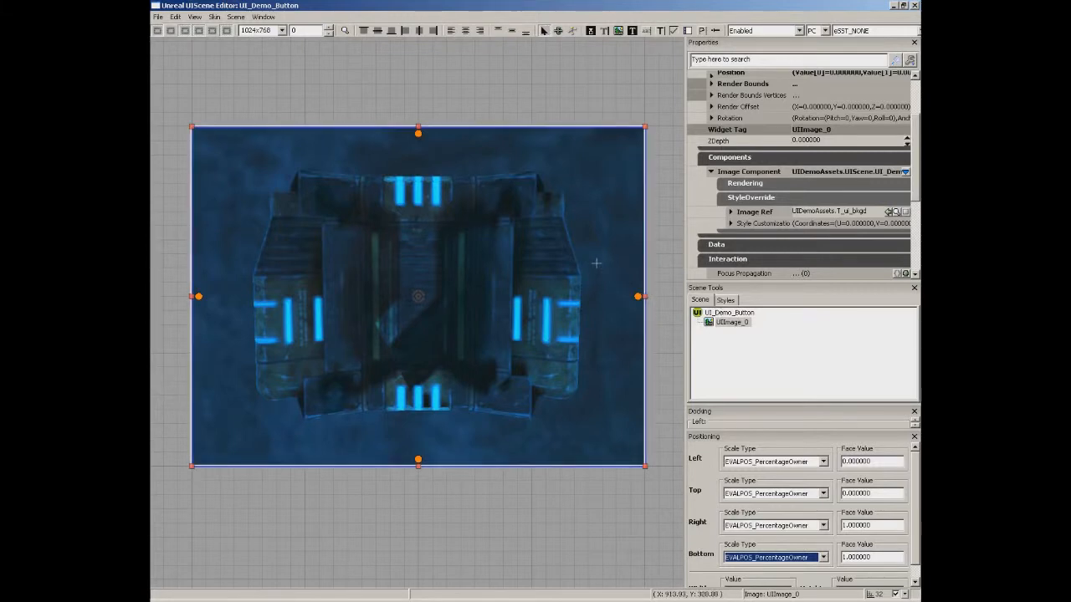
Draw UIButton_0 in the centre of the canvas over the background image.
click(590, 31)
drag(390, 240, 447, 352)
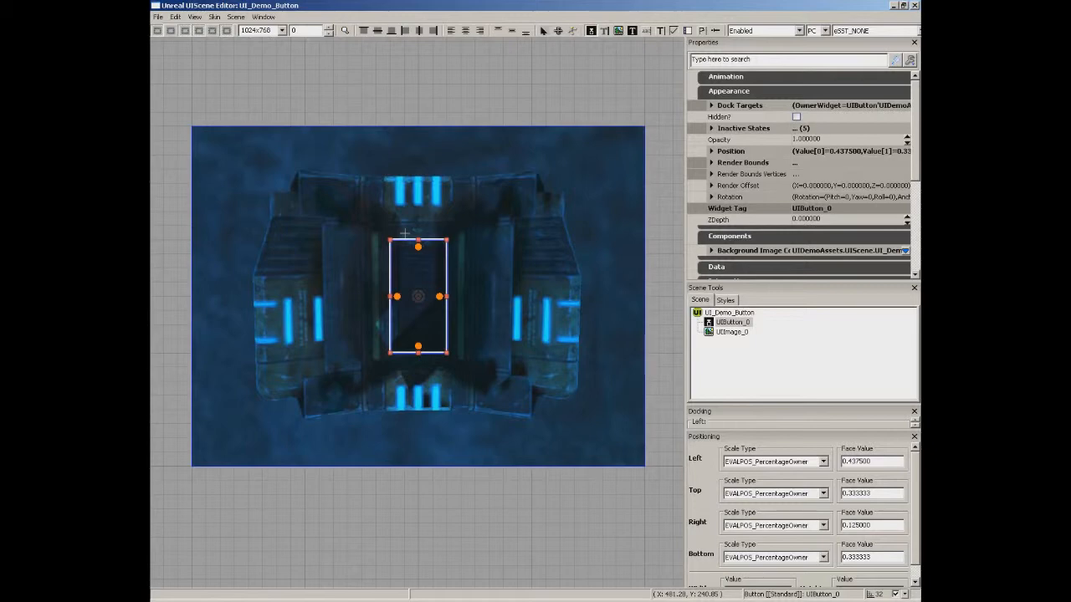
Open the button's background style and inspect its unique tag and default texture path.
right_click(410, 287)
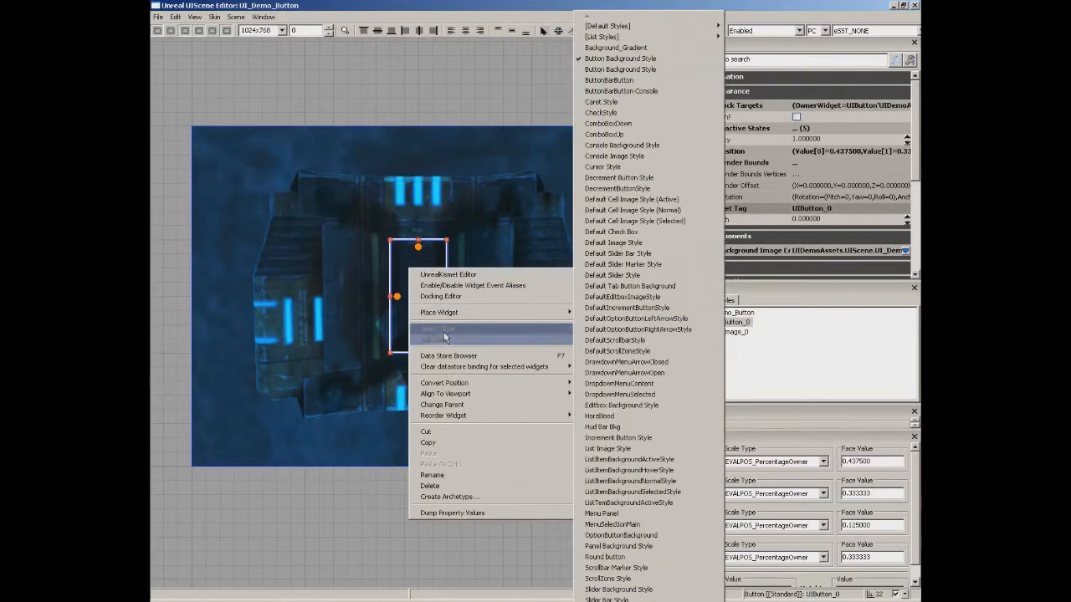
click(435, 339)
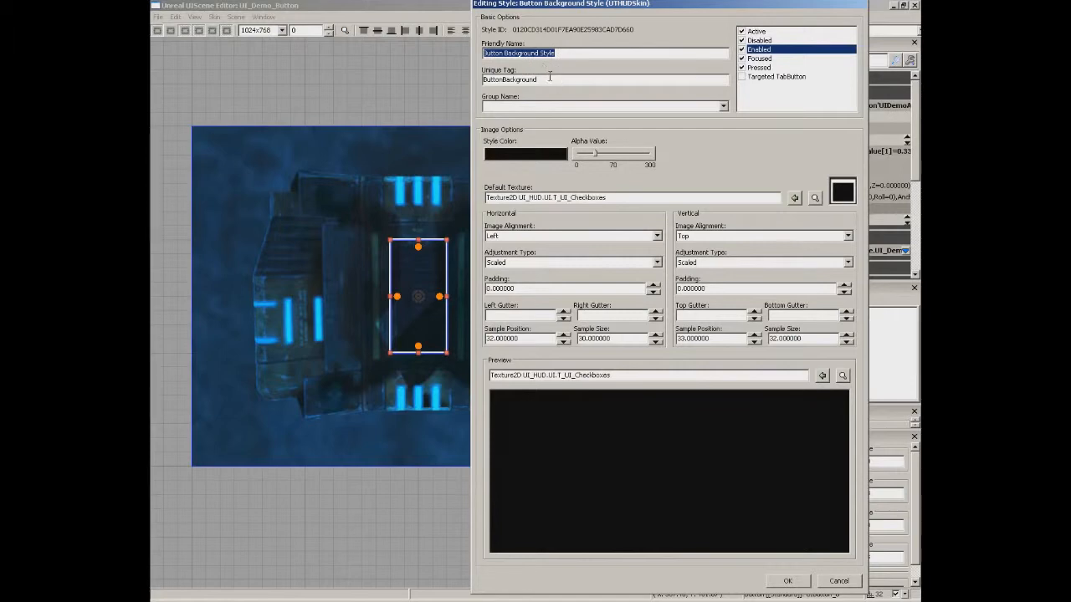
drag(548, 79, 484, 80)
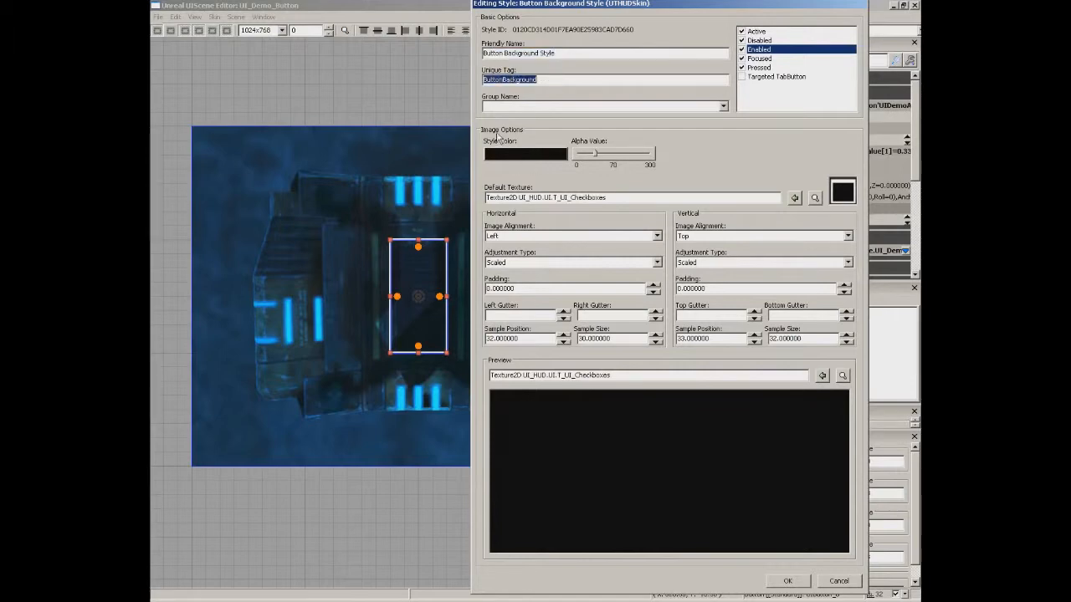
click(681, 181)
drag(625, 197, 455, 229)
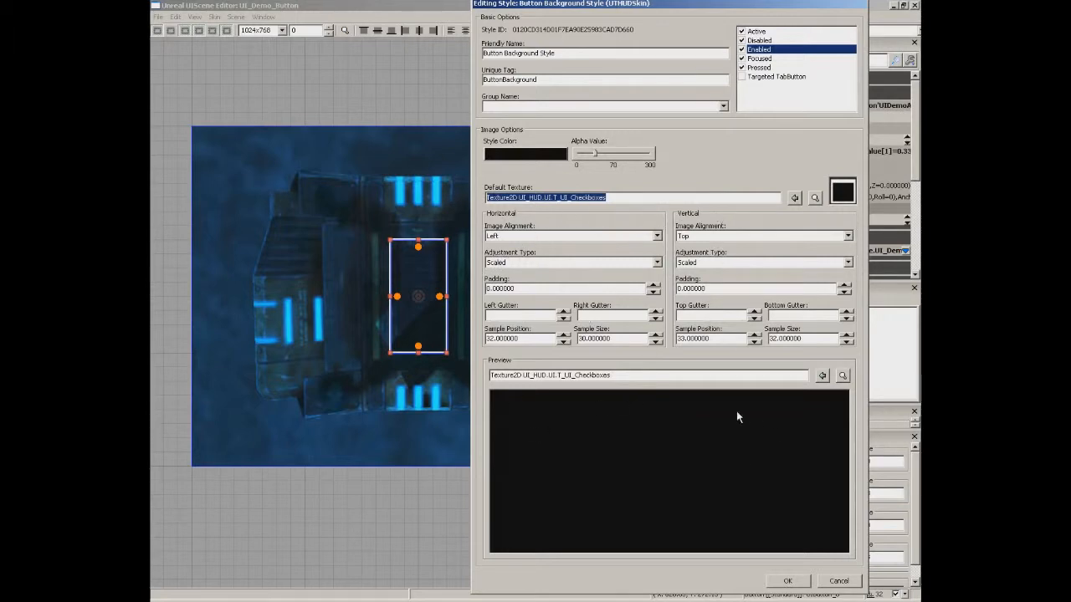
Compare Pressed, Active, Disabled, Enabled and Focused state settings, then cancel without changes.
click(766, 68)
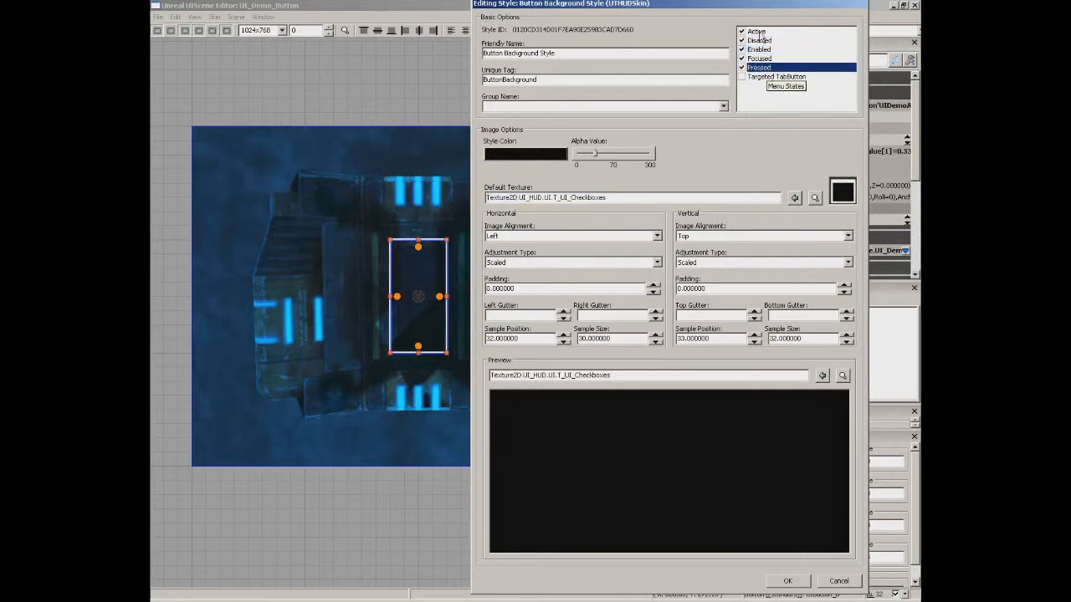
click(762, 33)
click(763, 40)
click(763, 49)
click(762, 59)
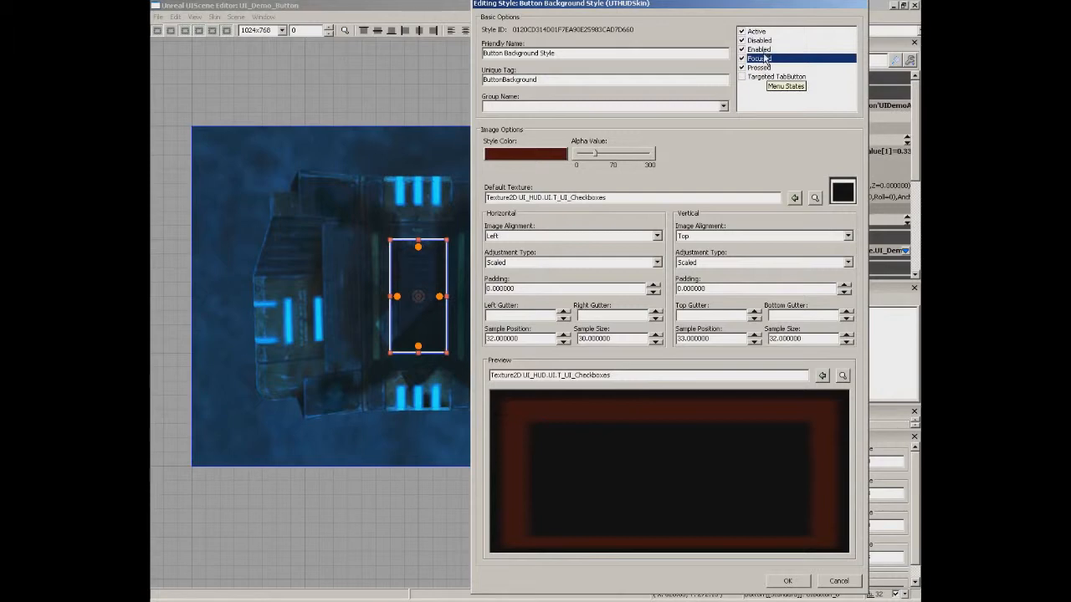
click(763, 49)
click(764, 59)
click(759, 67)
click(759, 42)
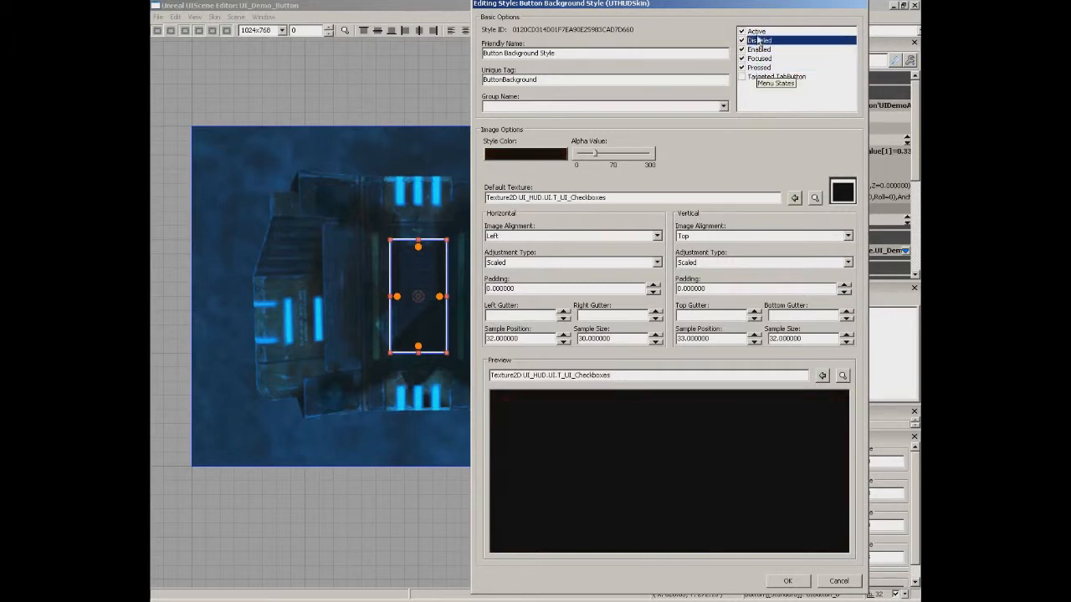
click(757, 33)
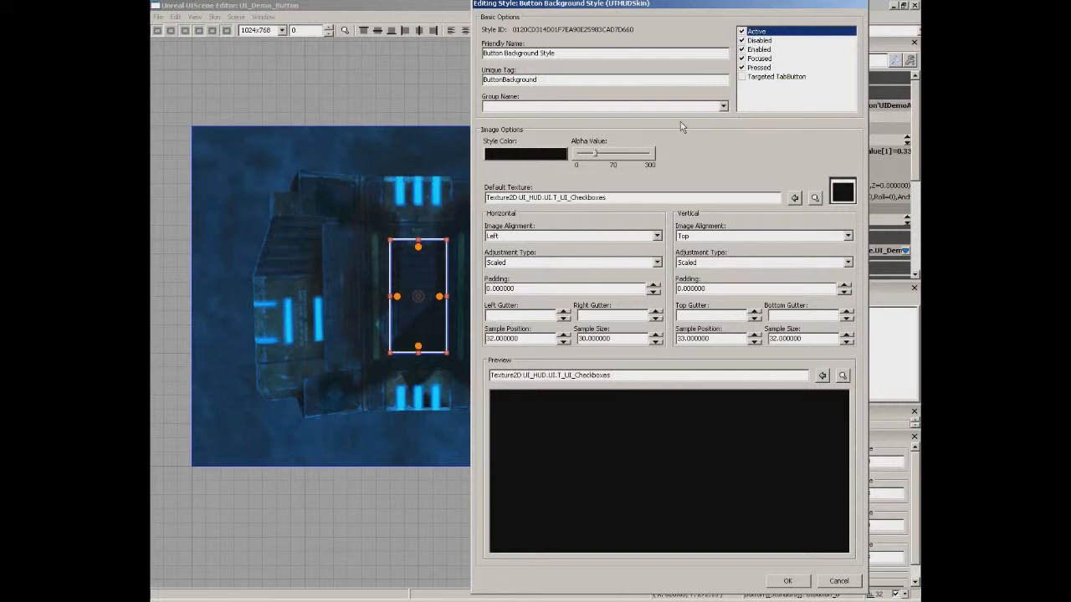
click(836, 585)
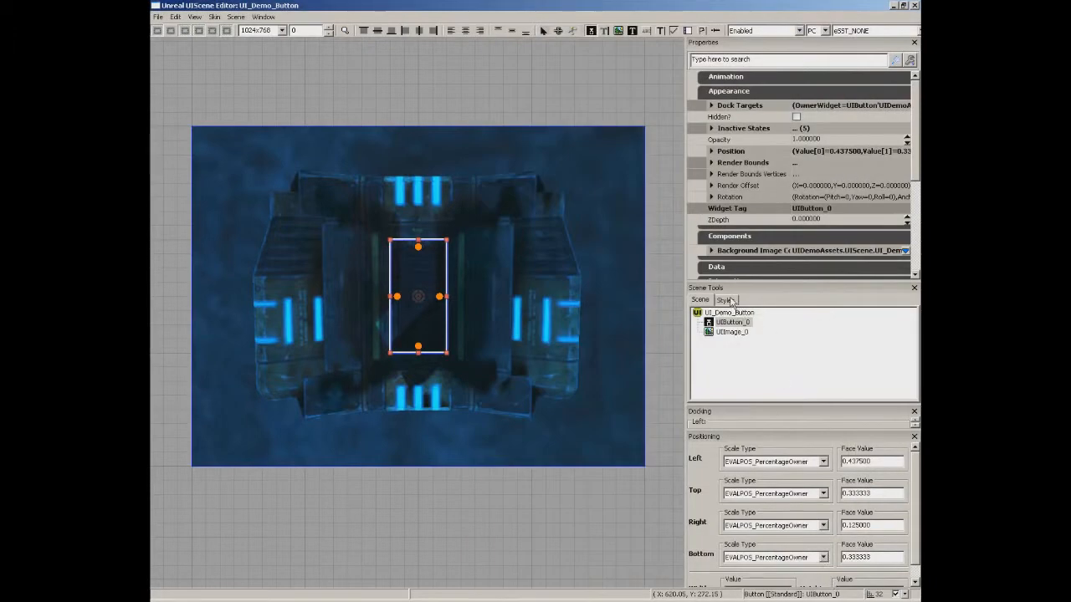
Reopen and cancel the button's style editor, then show the skin's Styles list.
right_click(425, 283)
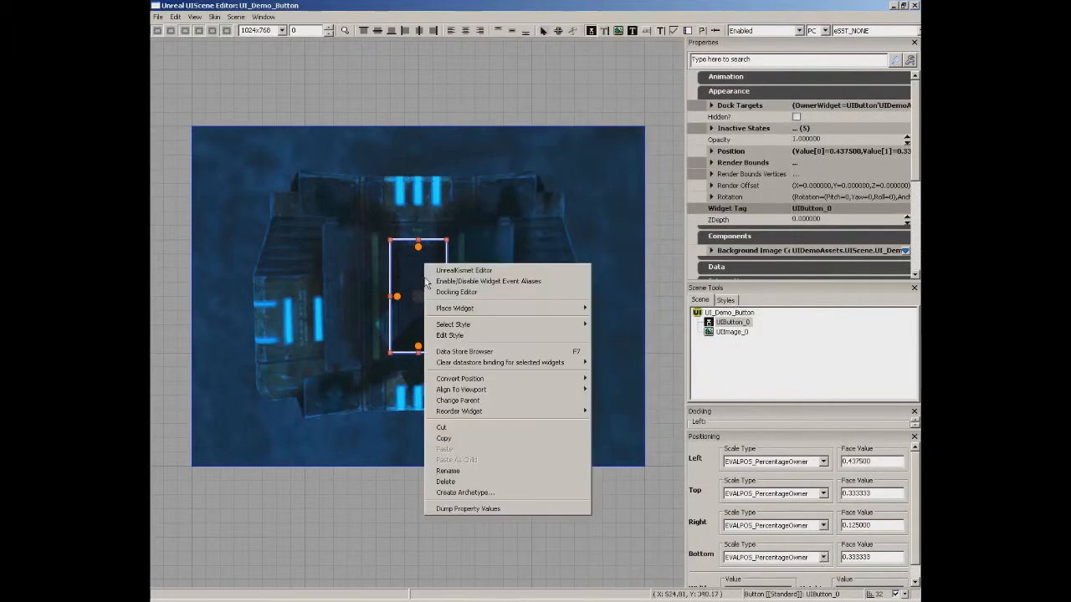
click(460, 334)
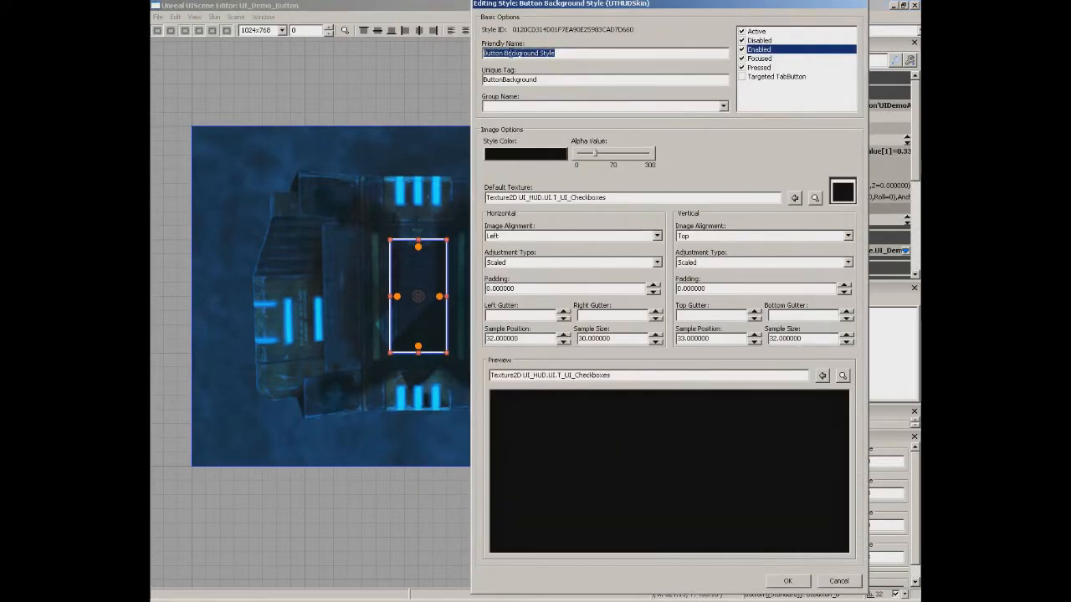
click(847, 584)
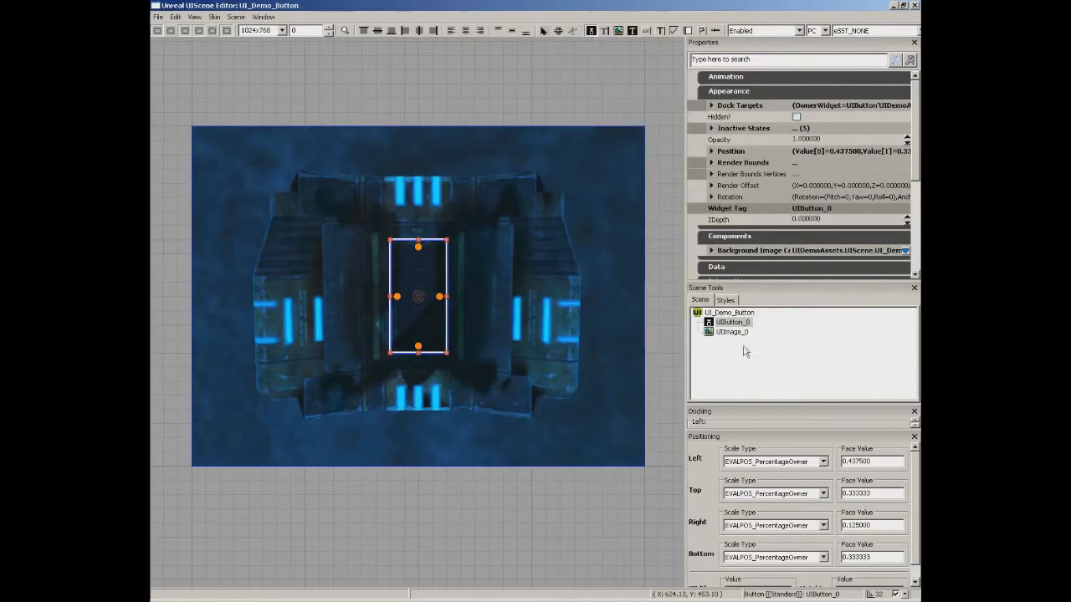
click(726, 300)
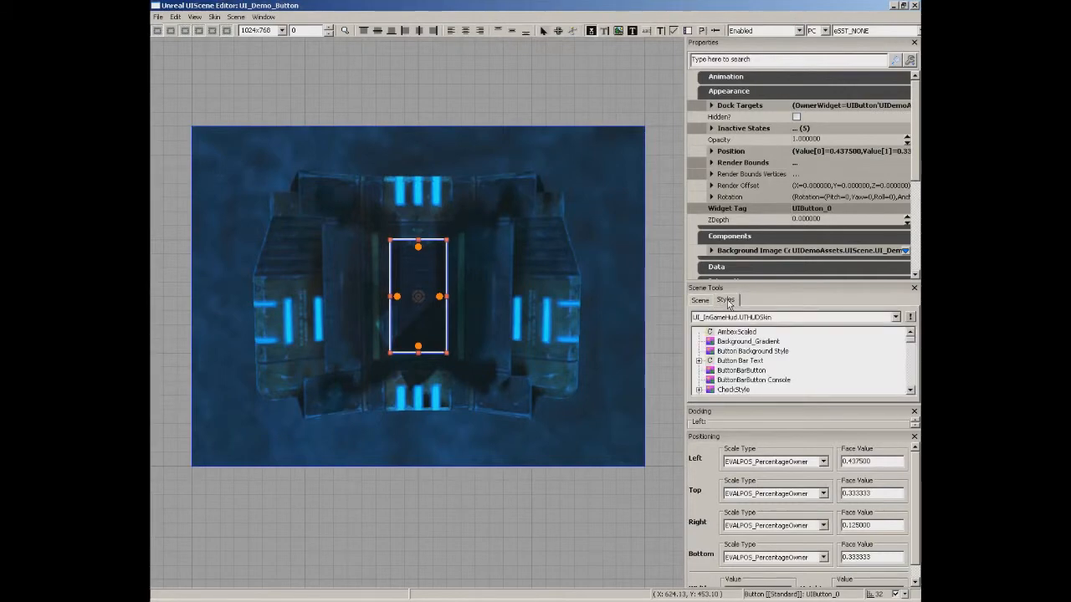
Create a style from Button Background Style with tag Pulsing_Button and name 'Pulsing Button'.
click(738, 352)
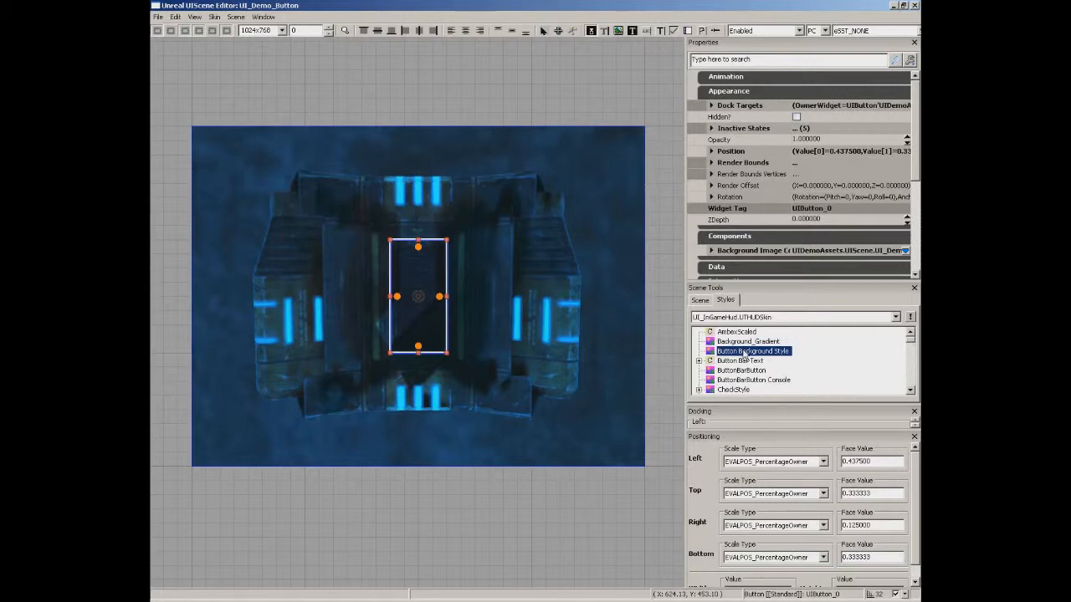
right_click(743, 355)
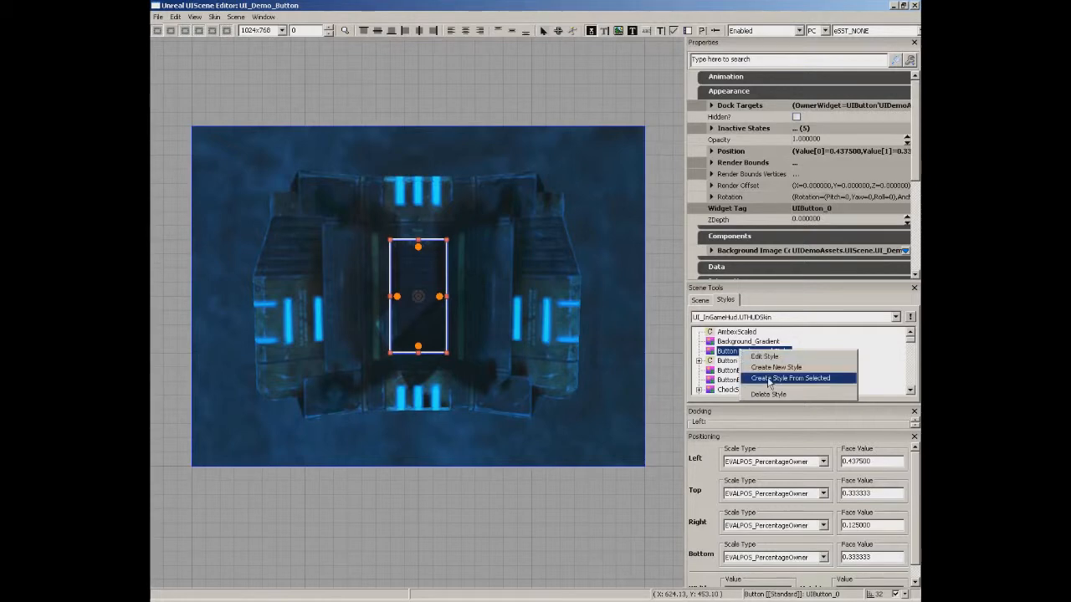
click(769, 379)
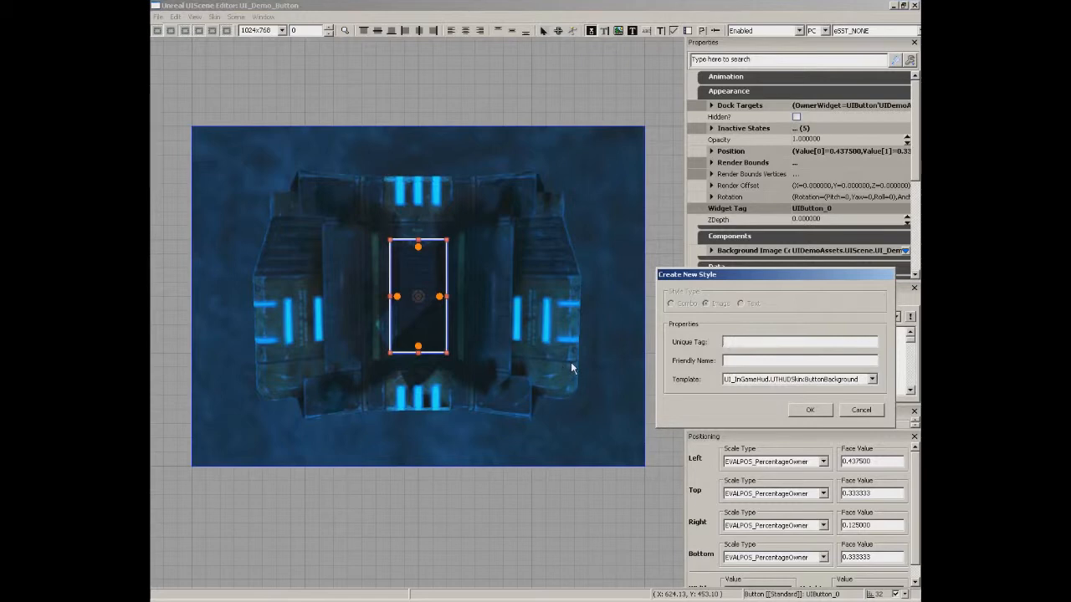
text(Pulsing_Button)
key(Tab)
text(Pulsing Button)
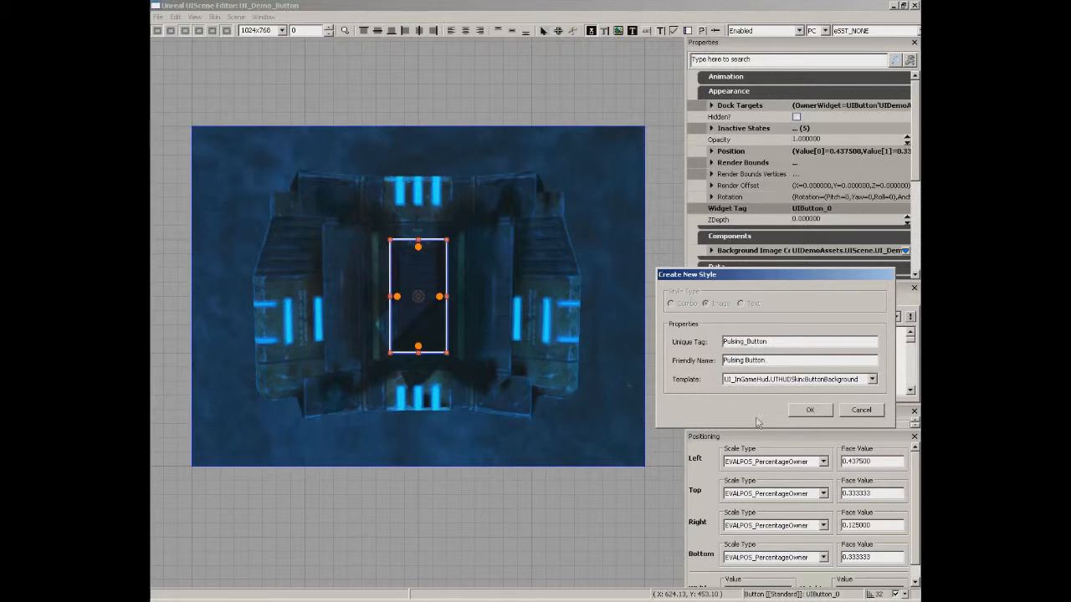
click(824, 410)
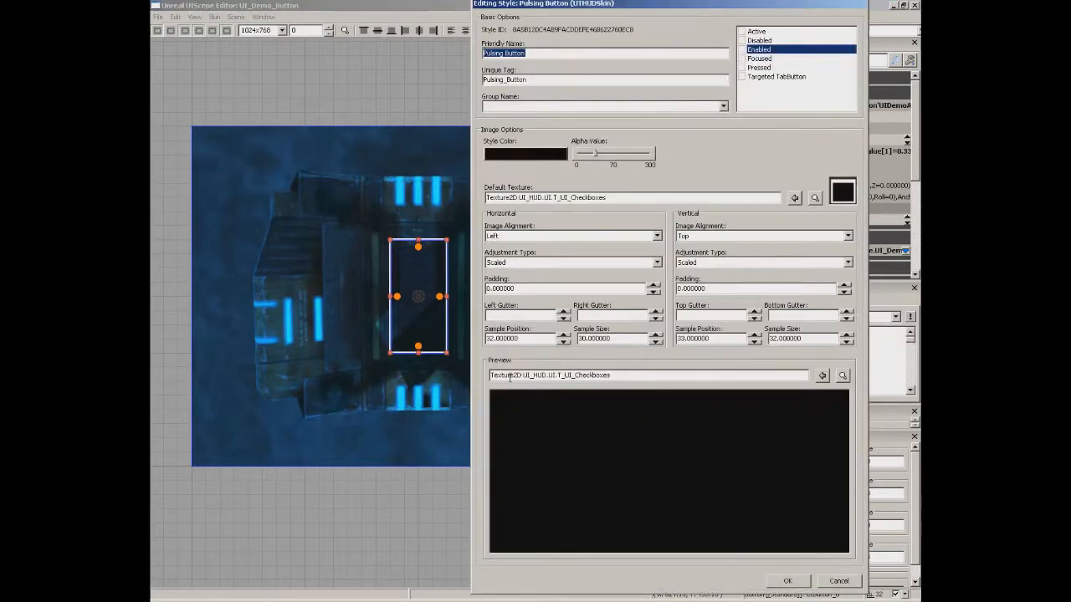
Enable all menu states in Pulsing Button, select them together, and raise the alpha.
click(742, 67)
click(742, 58)
click(742, 49)
click(742, 41)
click(742, 31)
drag(751, 32, 754, 68)
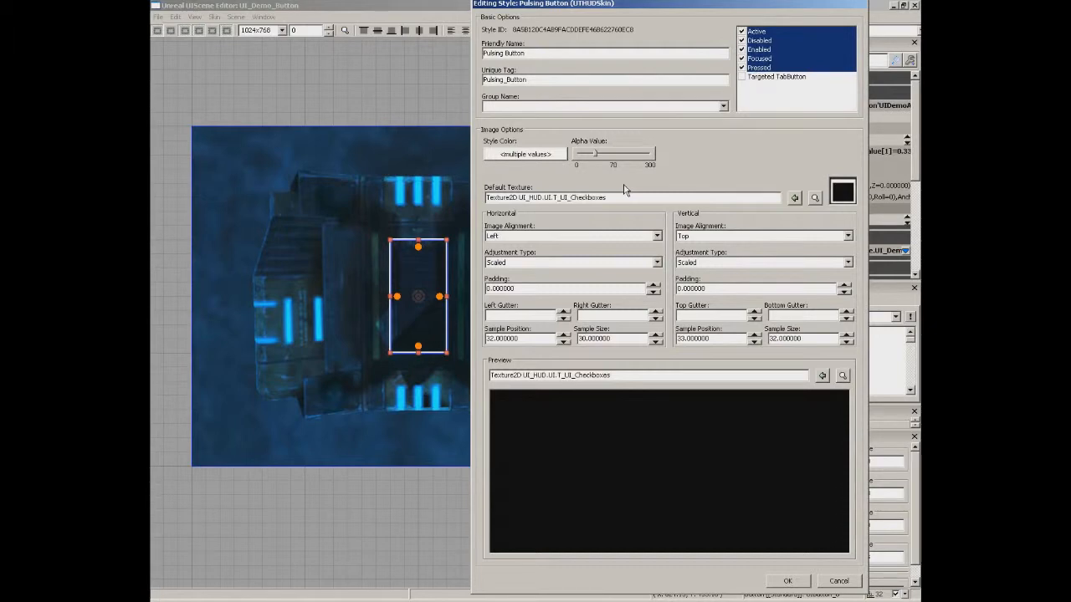
drag(596, 156, 610, 163)
Set the default texture to the M_ui_button material and apply the style, accepting the warning.
click(815, 198)
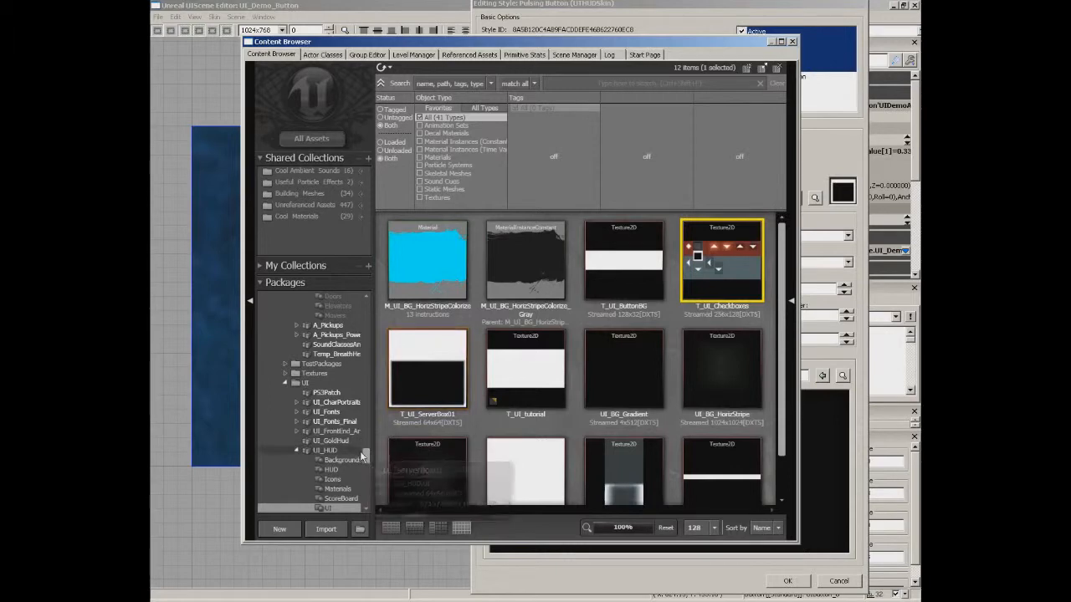
drag(364, 456, 363, 499)
click(325, 450)
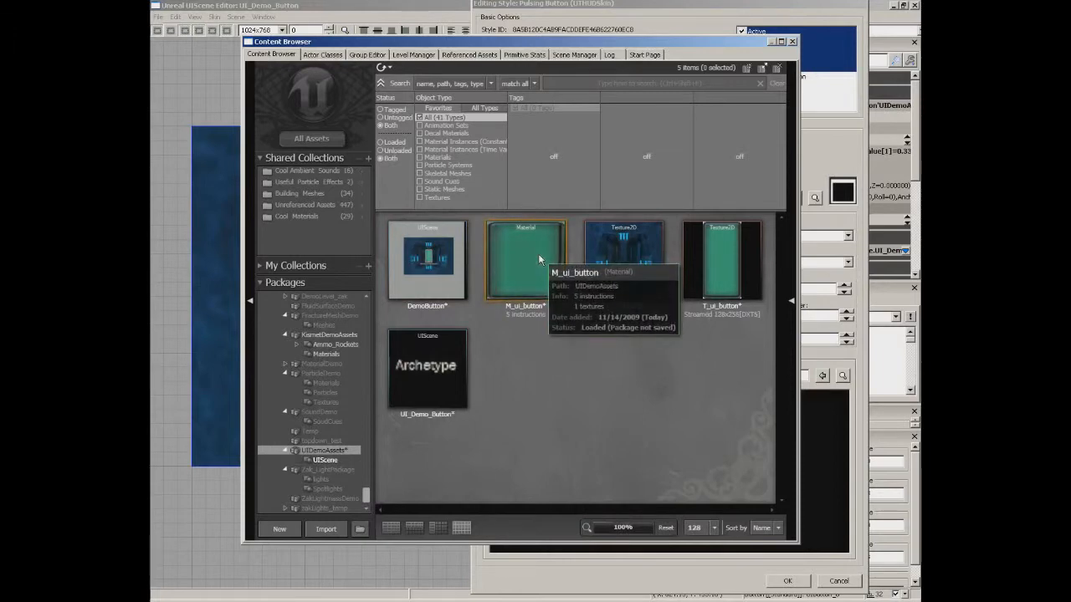
click(538, 253)
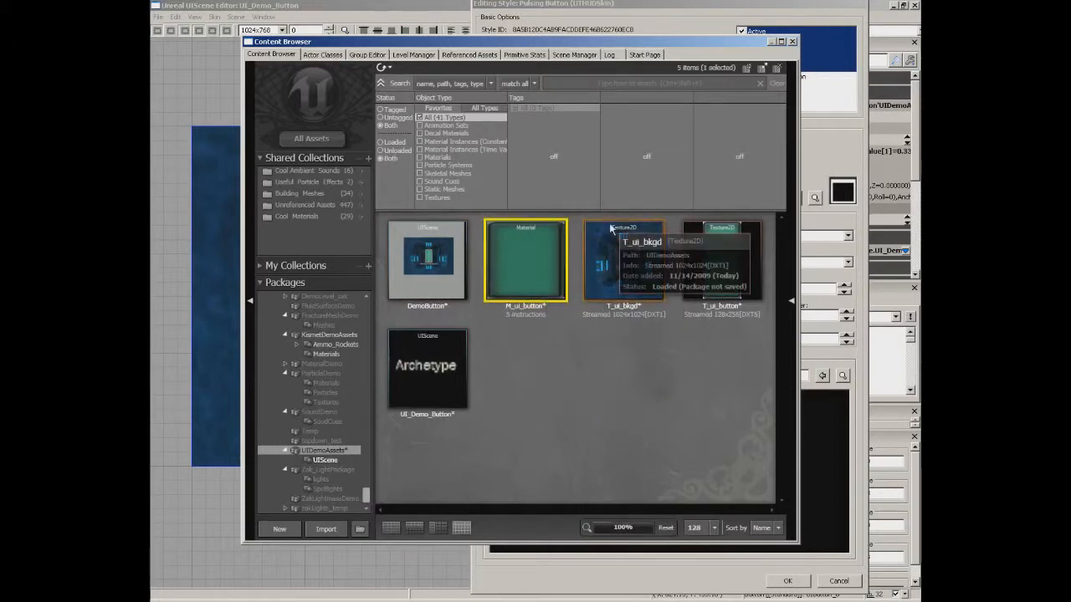
click(793, 42)
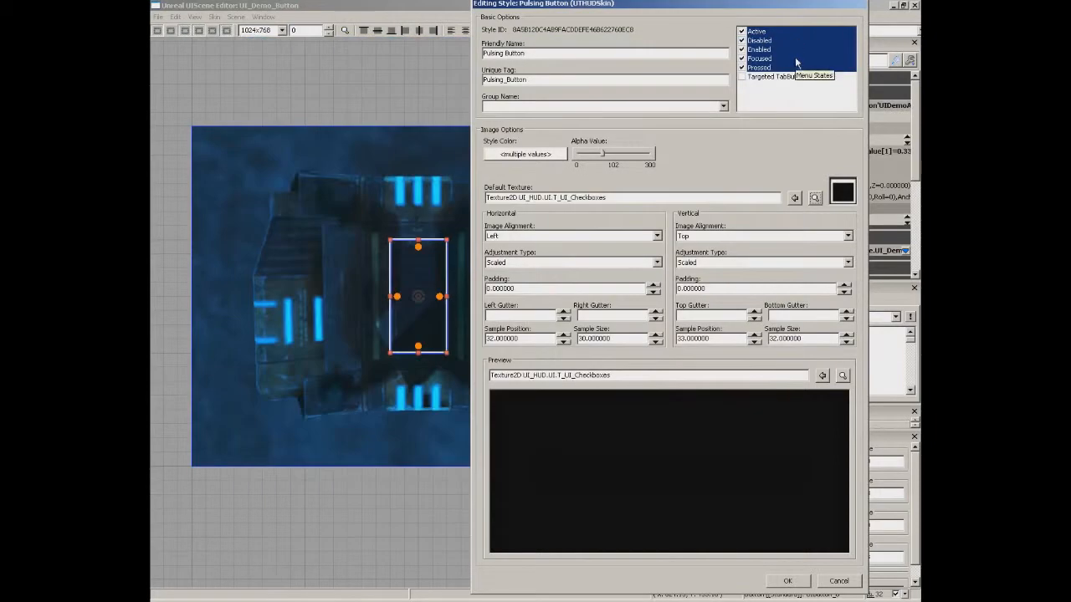
click(795, 198)
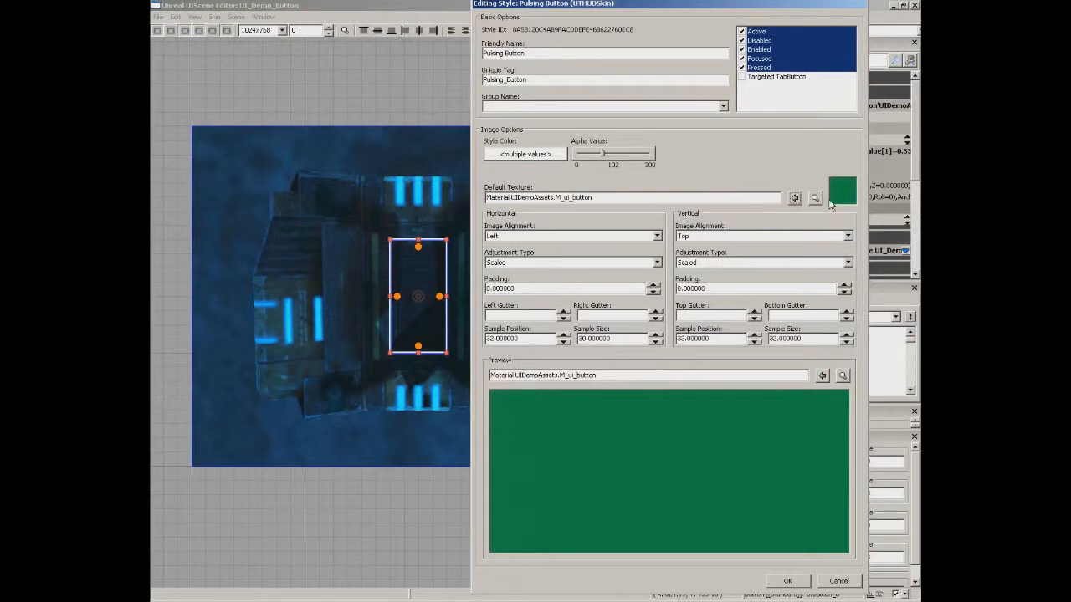
click(791, 582)
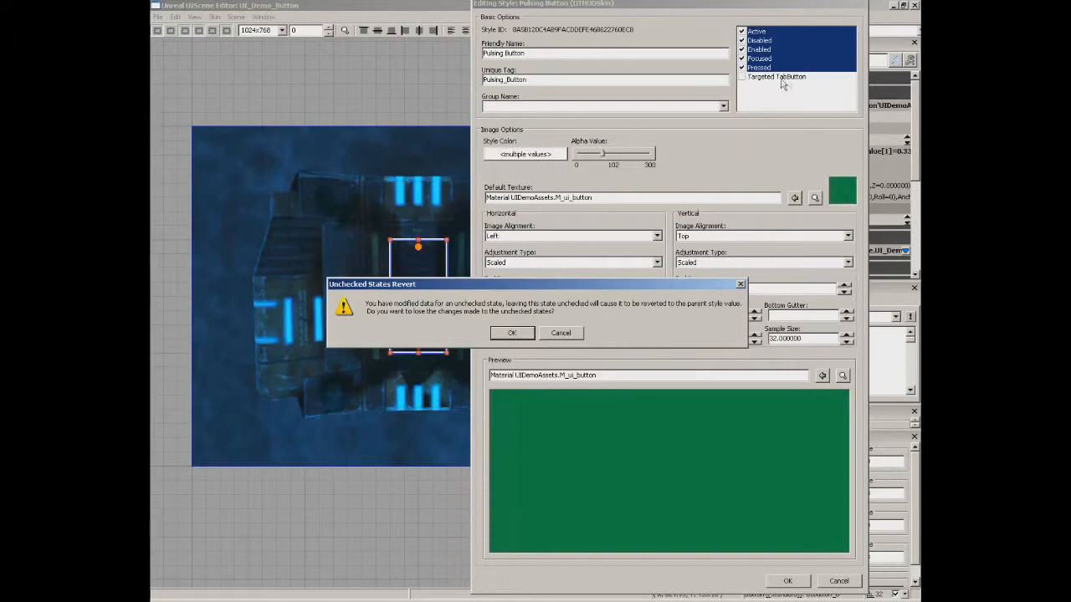
click(512, 333)
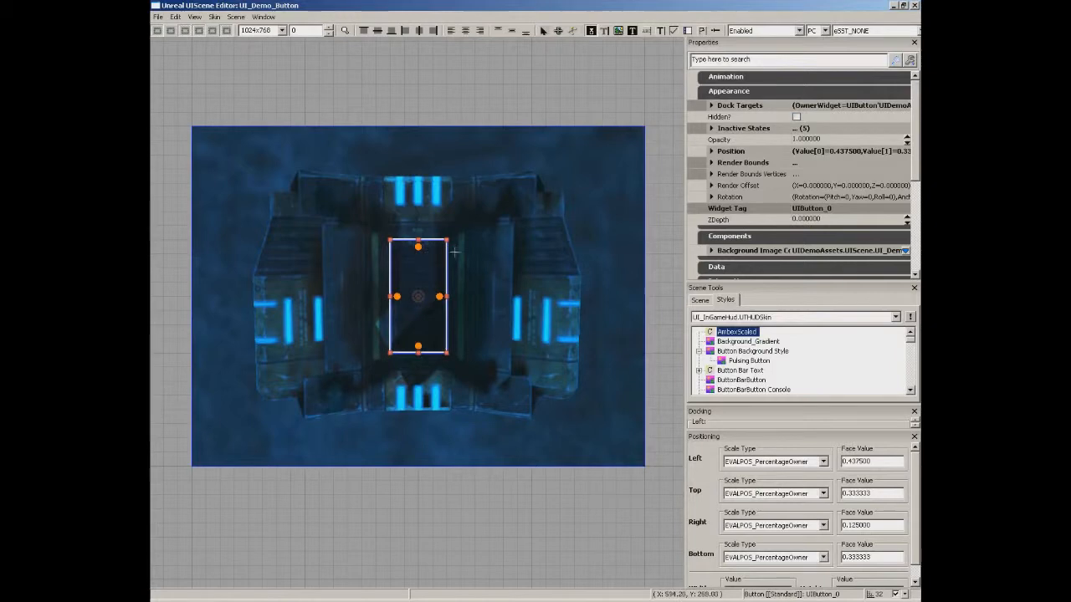
Apply the Pulsing Button style to the centre button, then select Pulsing Button in the Styles list.
right_click(413, 272)
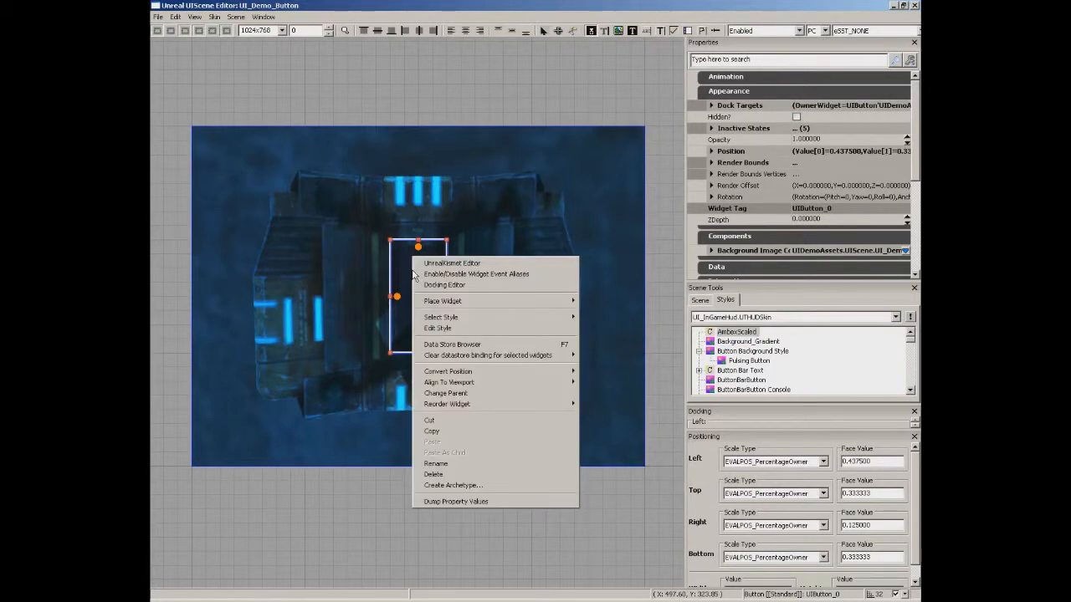
mouse_move(441, 321)
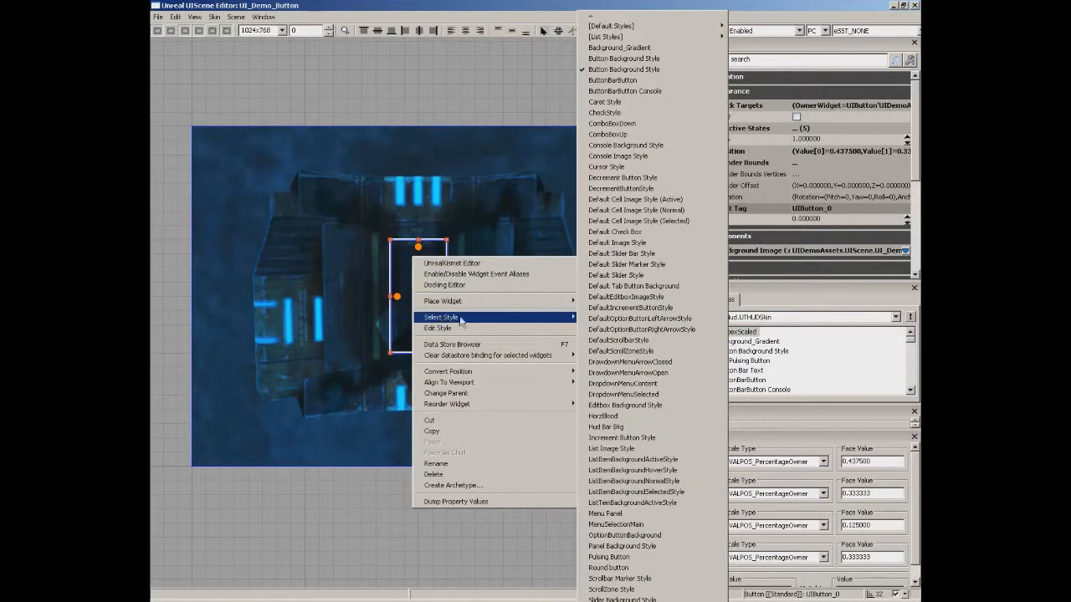
click(609, 557)
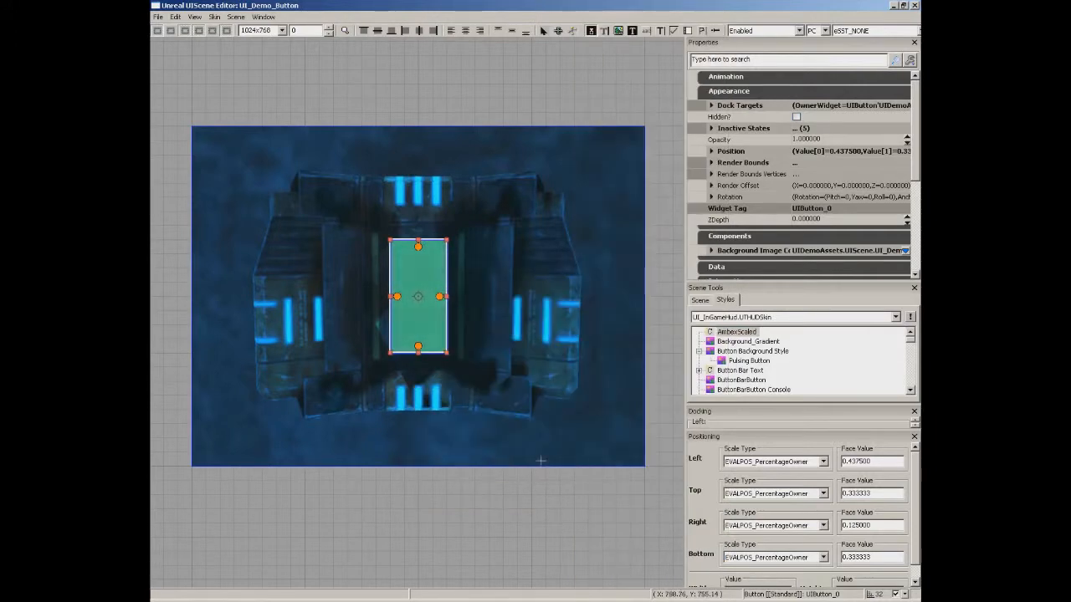
click(518, 475)
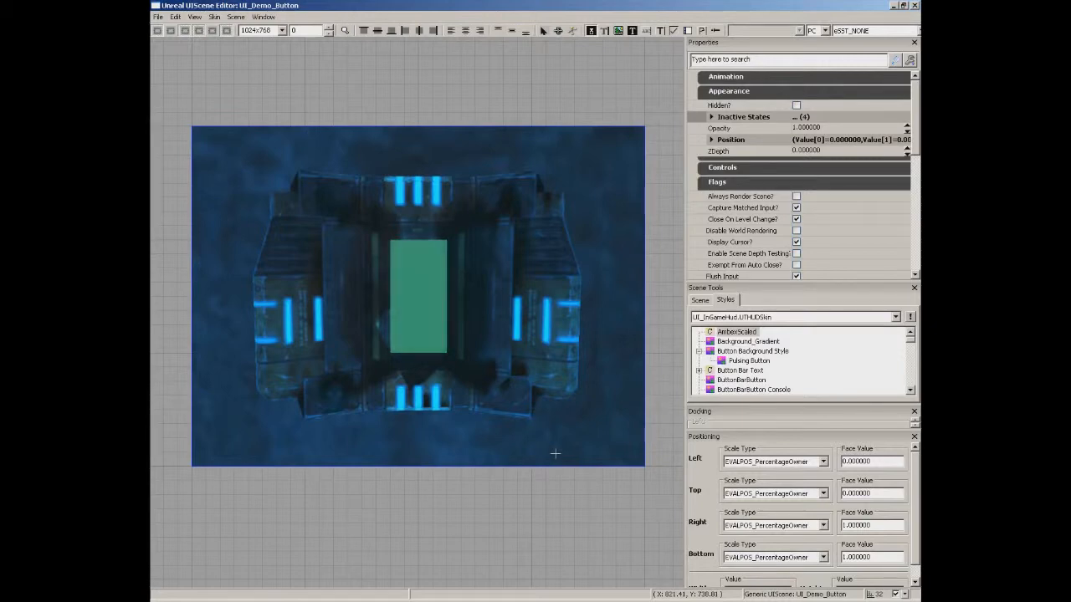
click(753, 362)
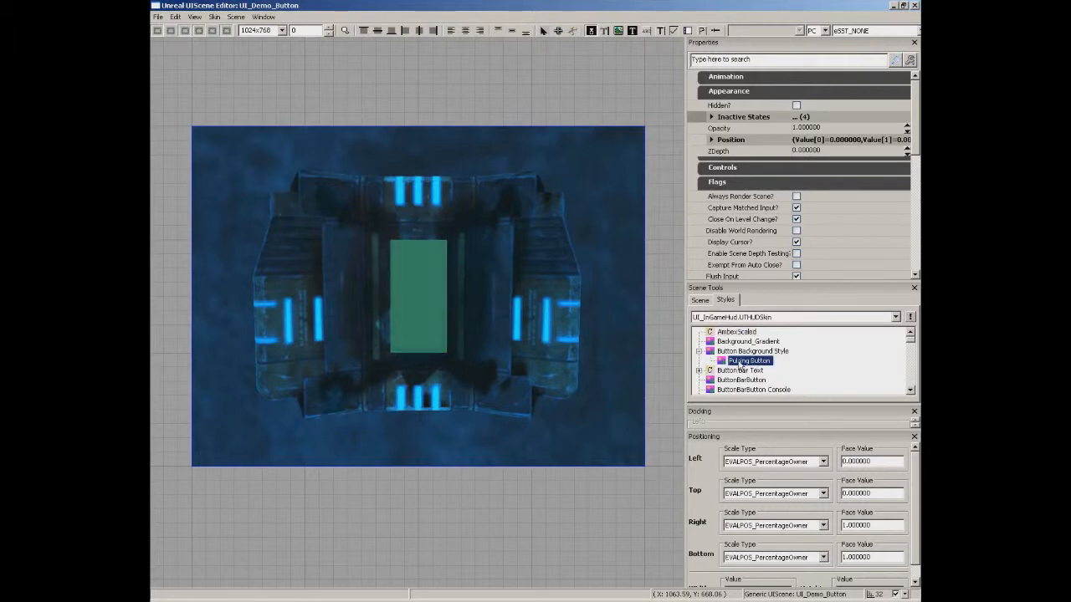
Enable Targeted TabButton in Pulsing Button with M_ui_button as texture, then select all six states.
double_click(740, 364)
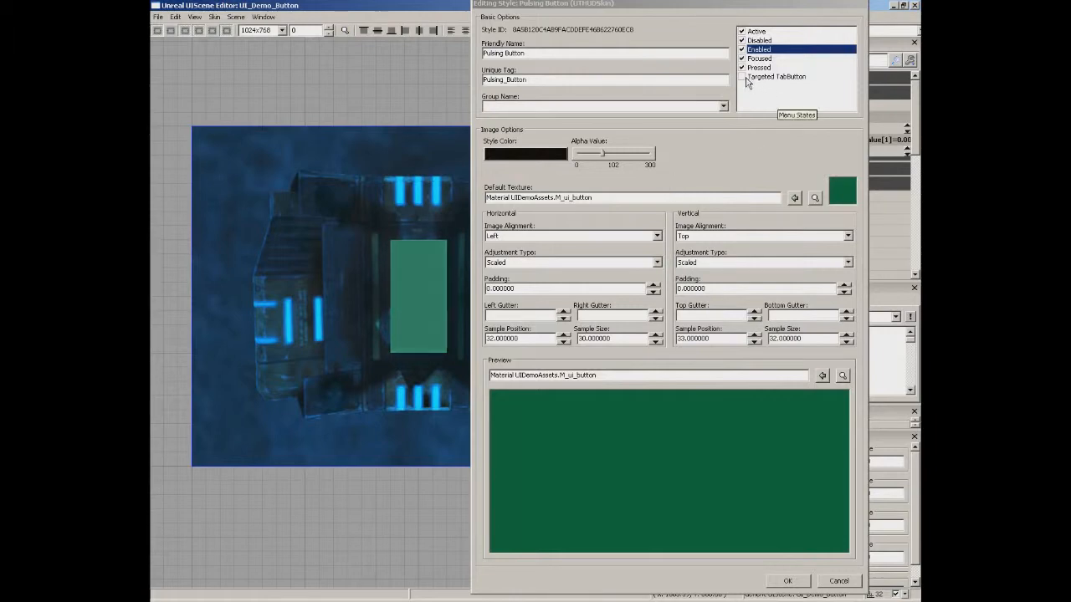
click(773, 77)
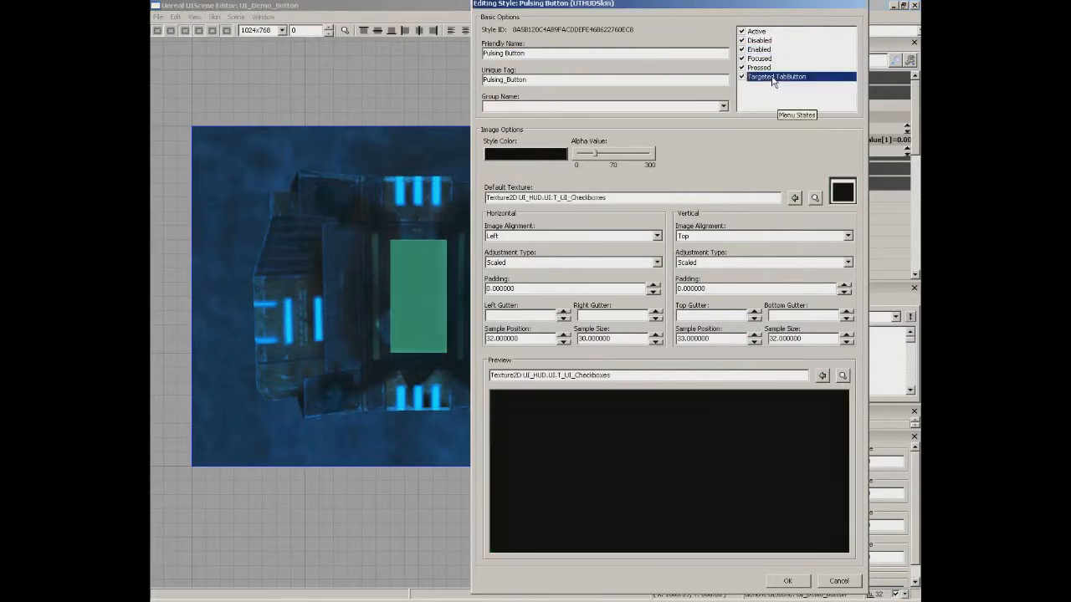
click(795, 197)
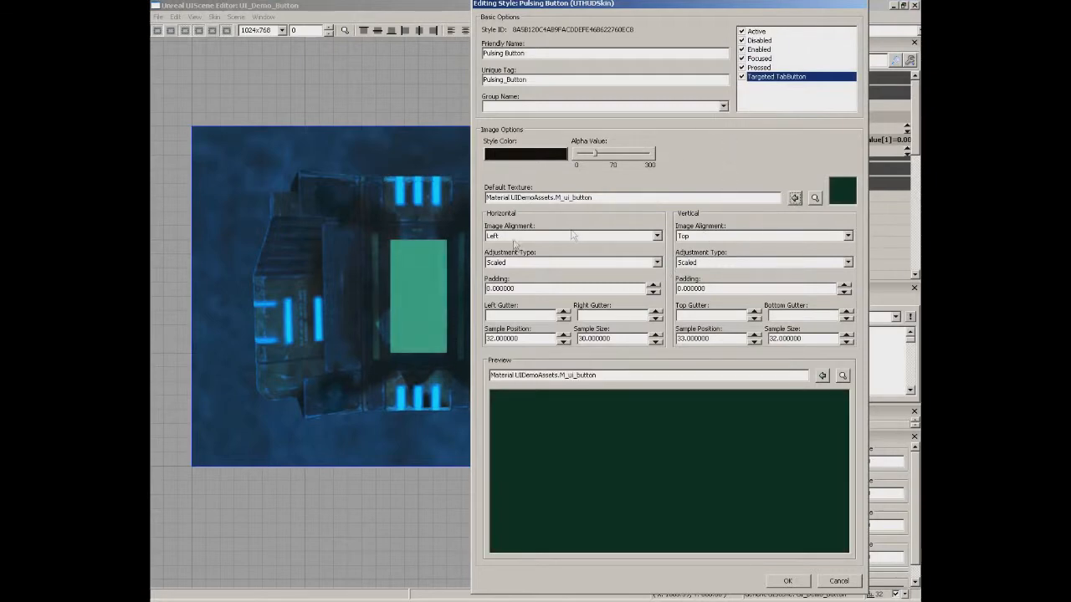
drag(761, 31, 762, 77)
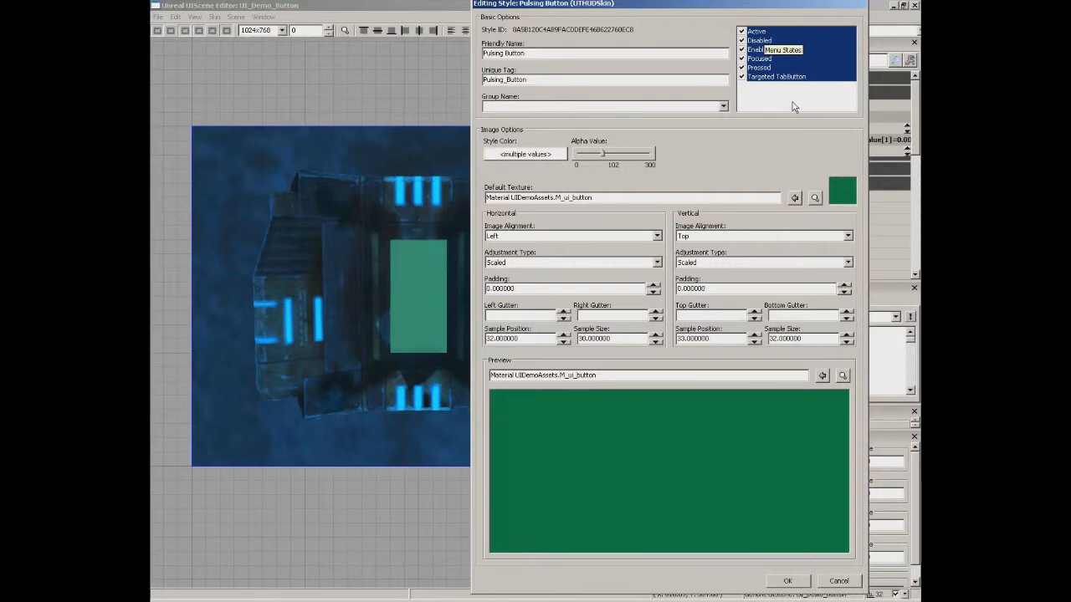
Inspect the Pressed, Focused and Enabled states individually, then reselect all six states.
click(763, 68)
click(760, 59)
click(761, 69)
click(761, 58)
click(757, 49)
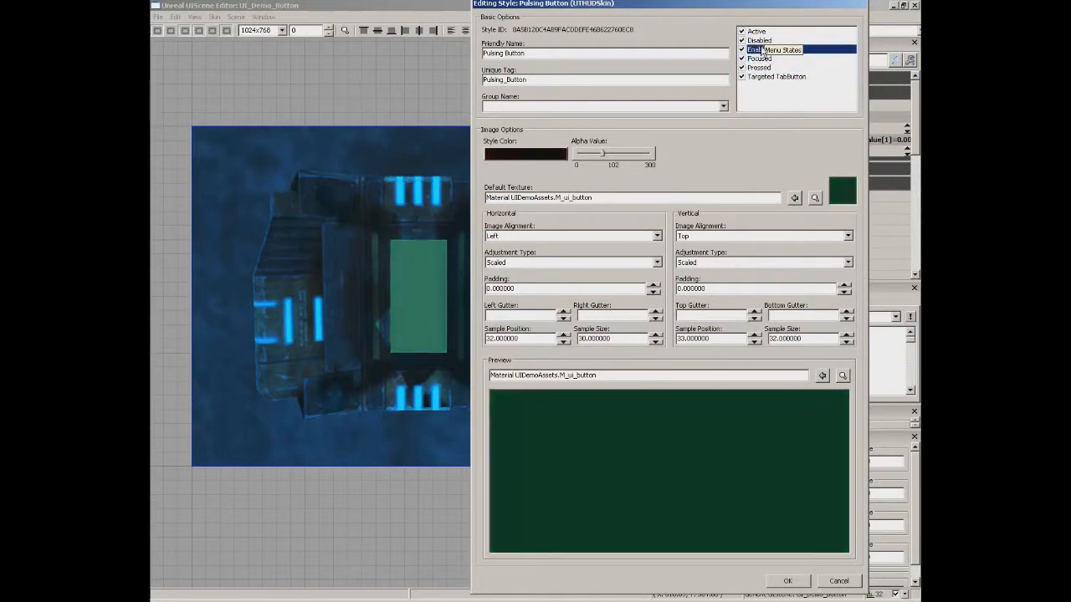
drag(759, 34, 761, 85)
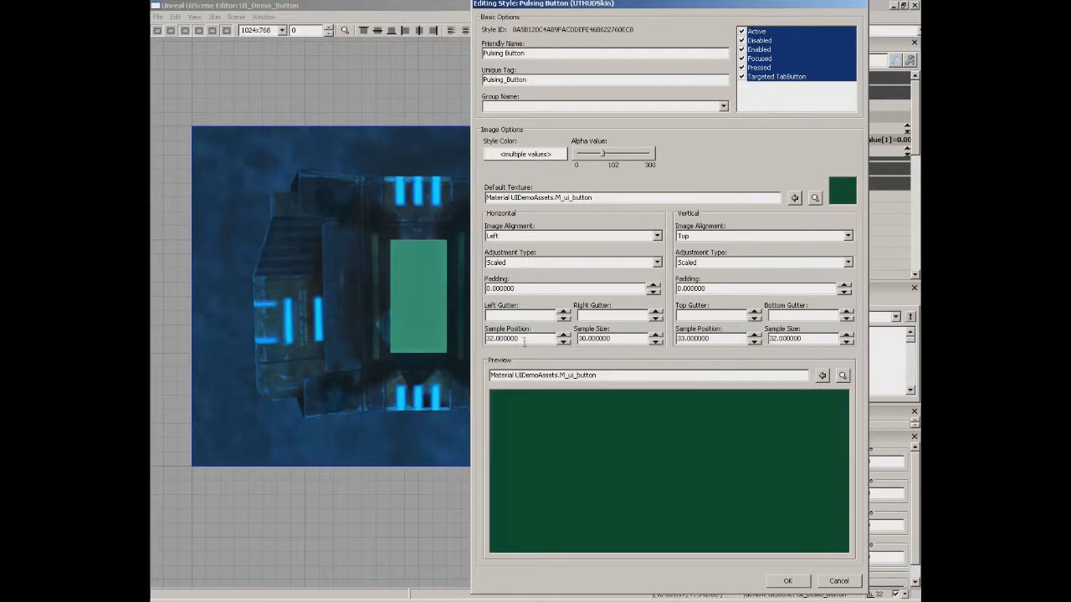
Select the horizontal and vertical Sample Position and Sample Size values.
double_click(526, 339)
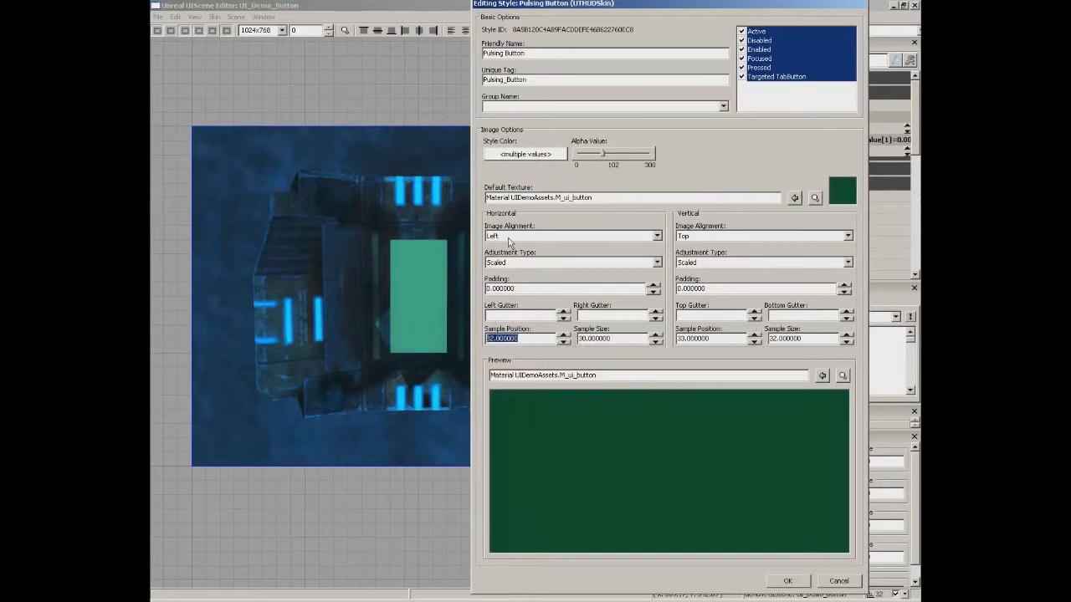
double_click(621, 338)
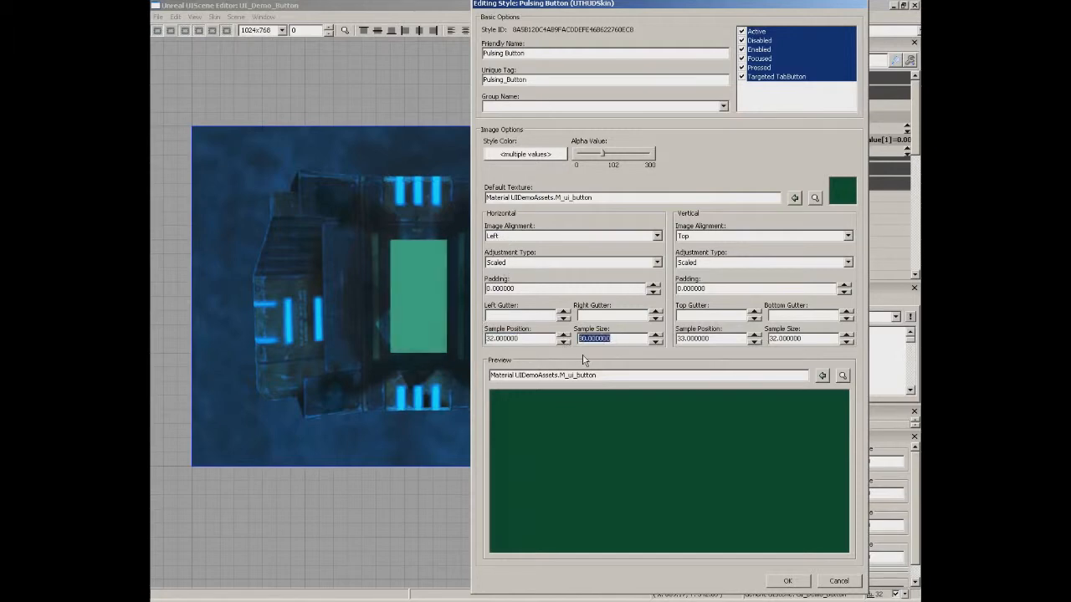
double_click(716, 338)
double_click(802, 338)
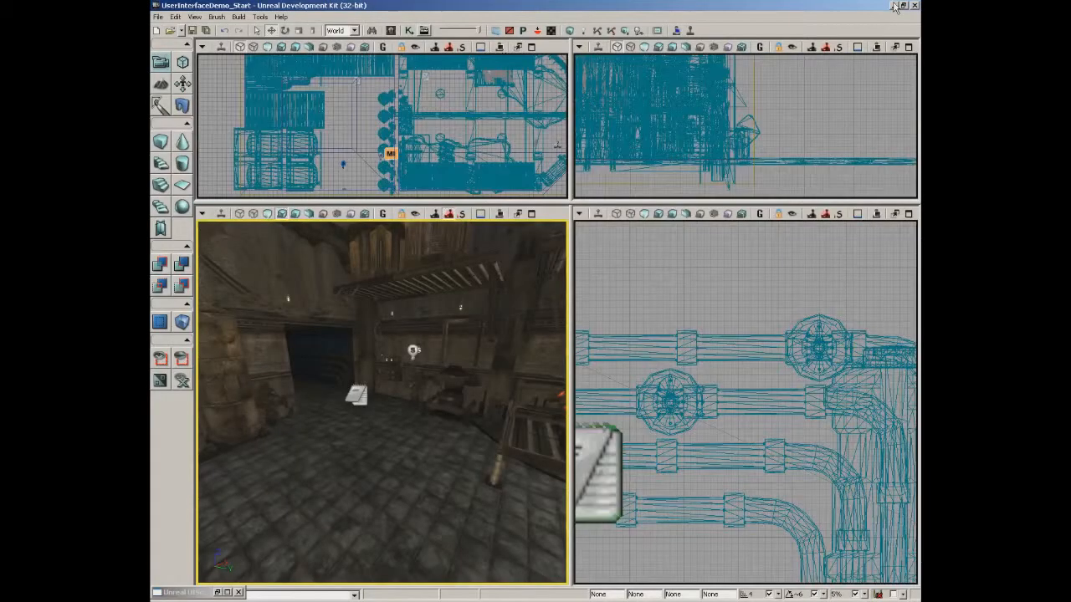
Check the T_ui_button texture size and set horizontal Sample Position 0, Sample Size 128.
click(391, 31)
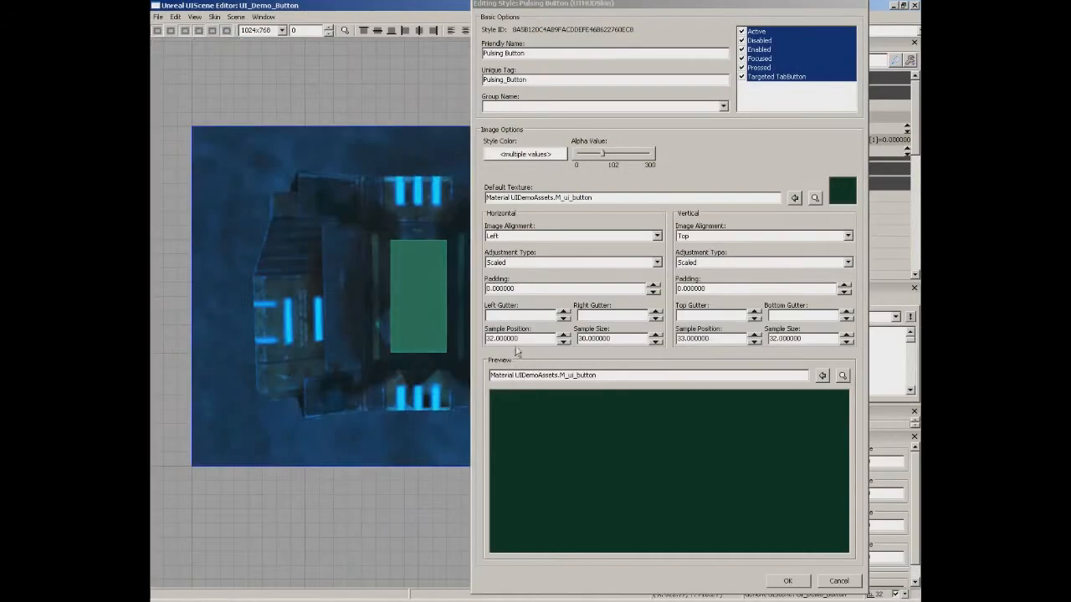
double_click(515, 339)
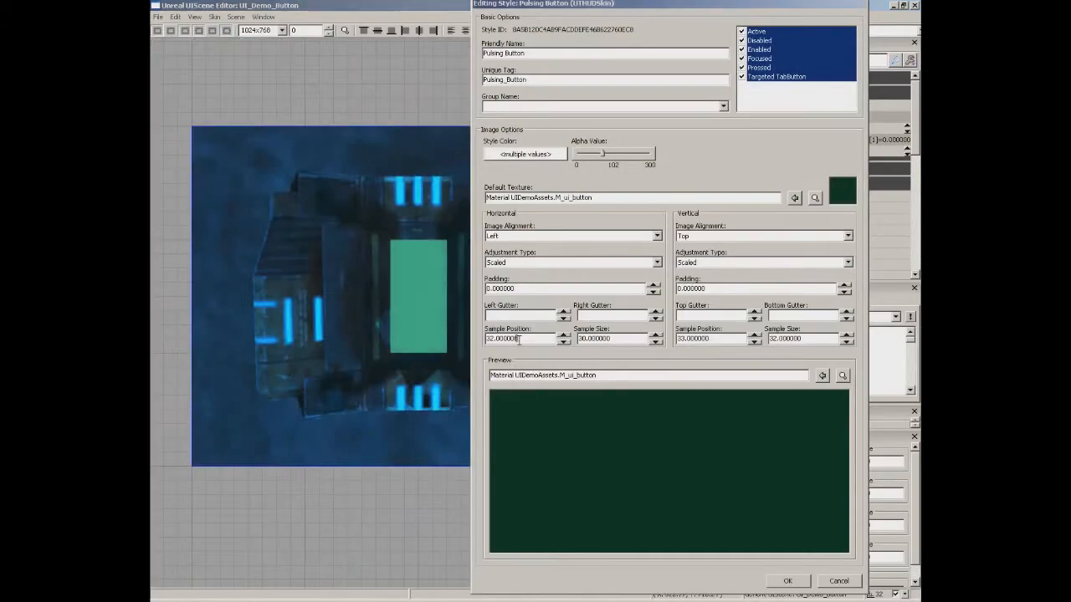
text(0)
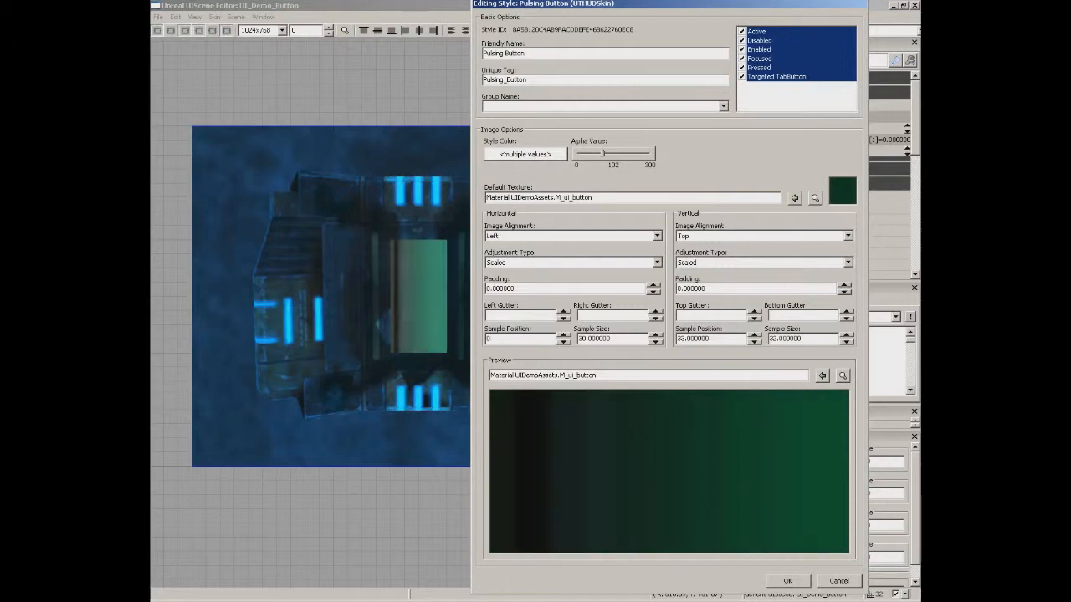
key(Tab)
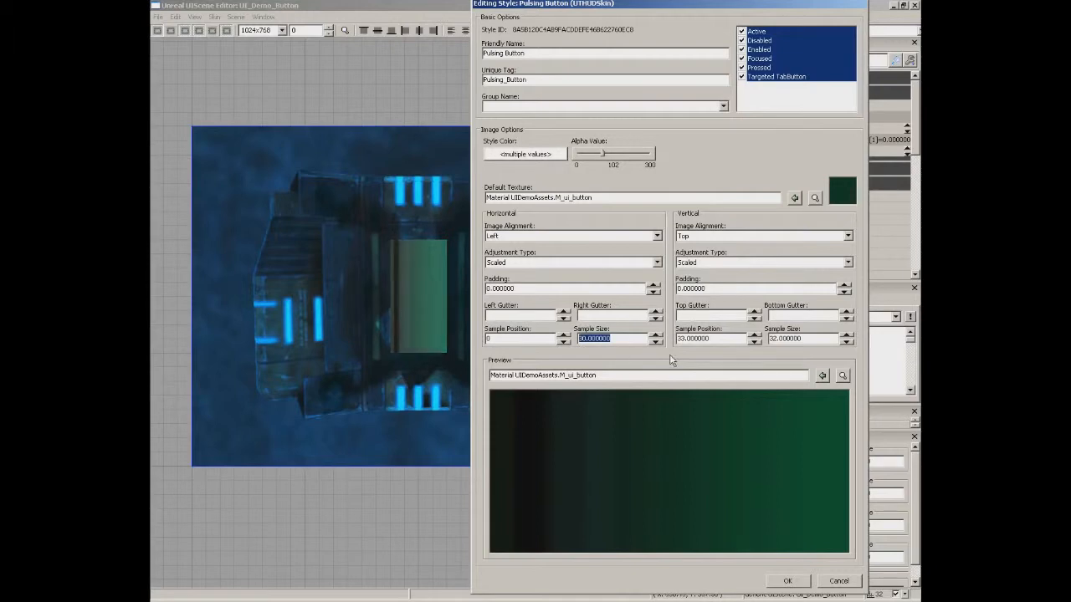
text(128)
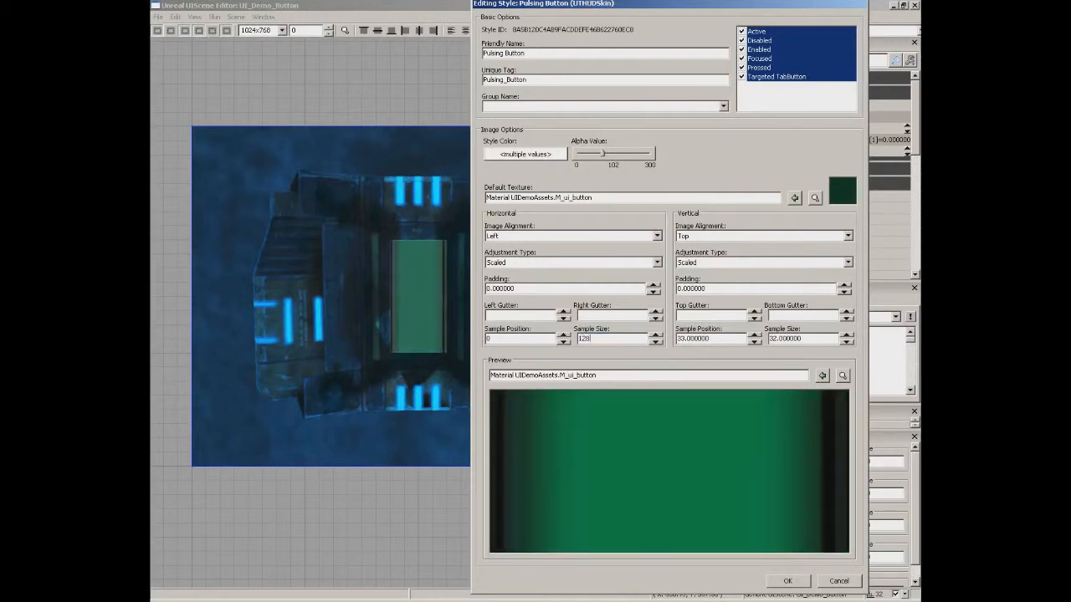
Set vertical Sample Position 0 and Sample Size 256, then apply with OK.
drag(727, 339, 652, 340)
text(0)
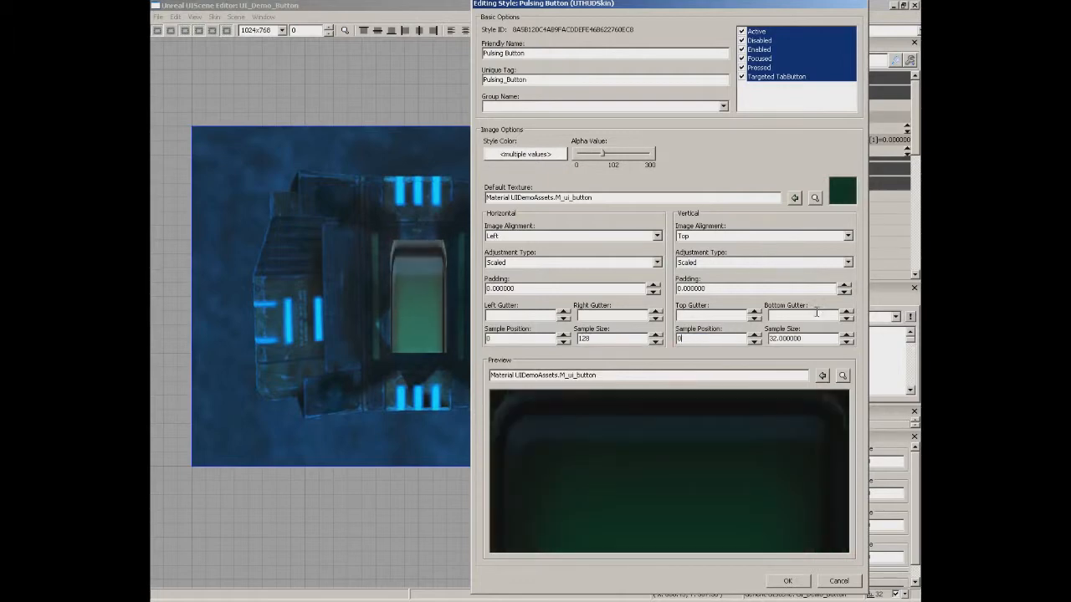
drag(805, 338, 770, 339)
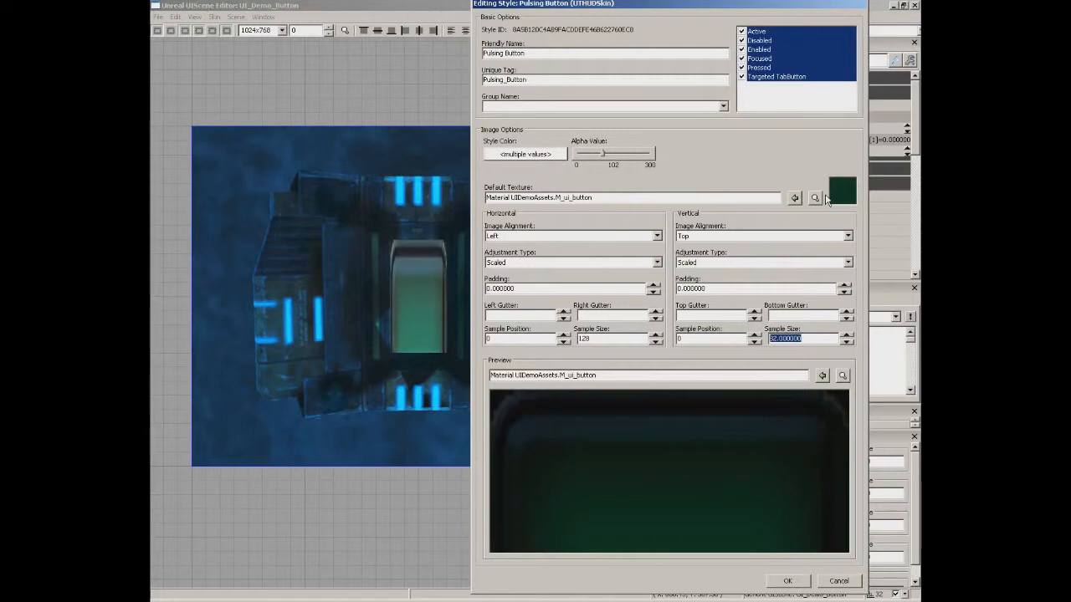
text(256)
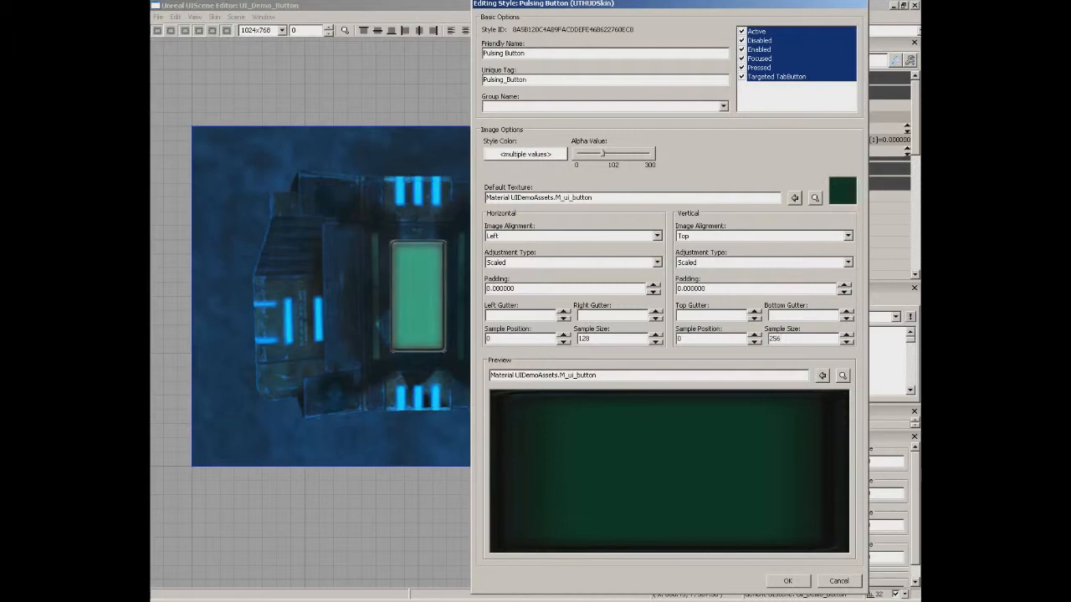
click(787, 580)
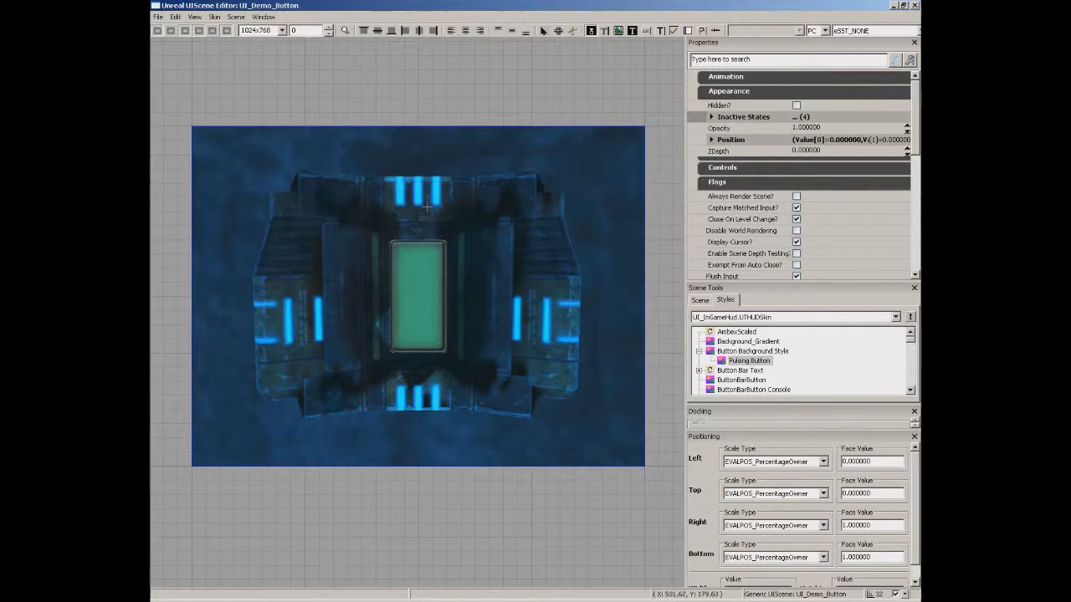
Save the UIDemoAssets package with UI_Demo_Button and open the level's Kismet Main_Sequence.
click(916, 6)
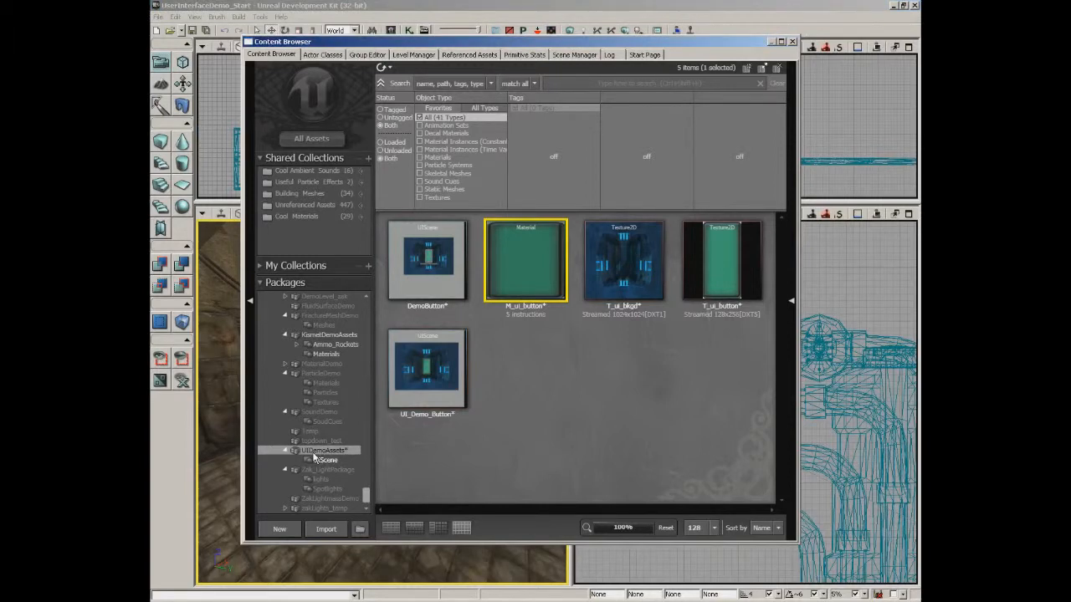
key(ctrl+s)
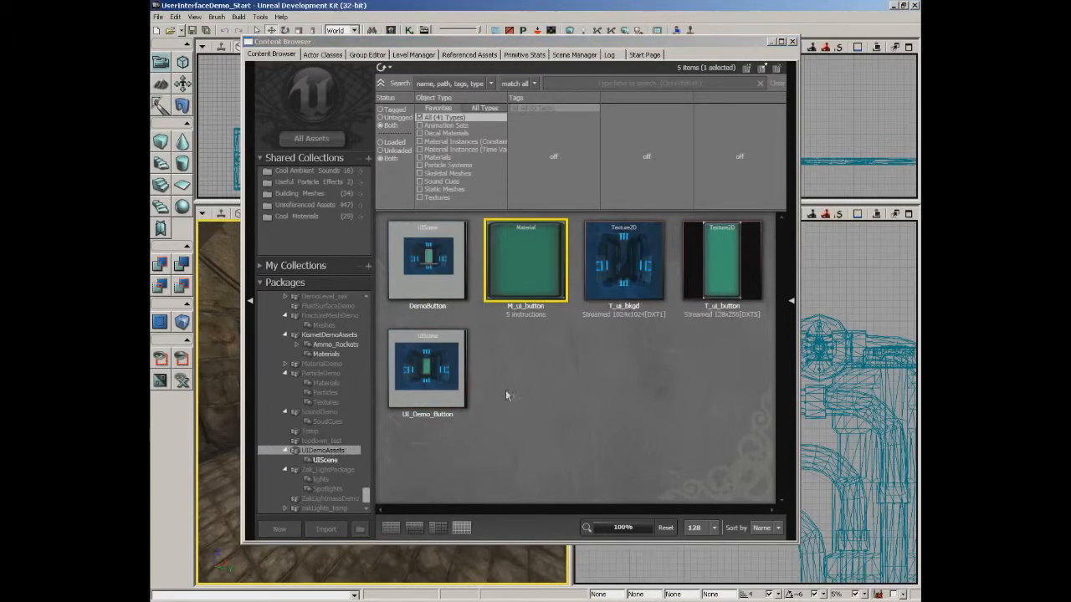
click(431, 395)
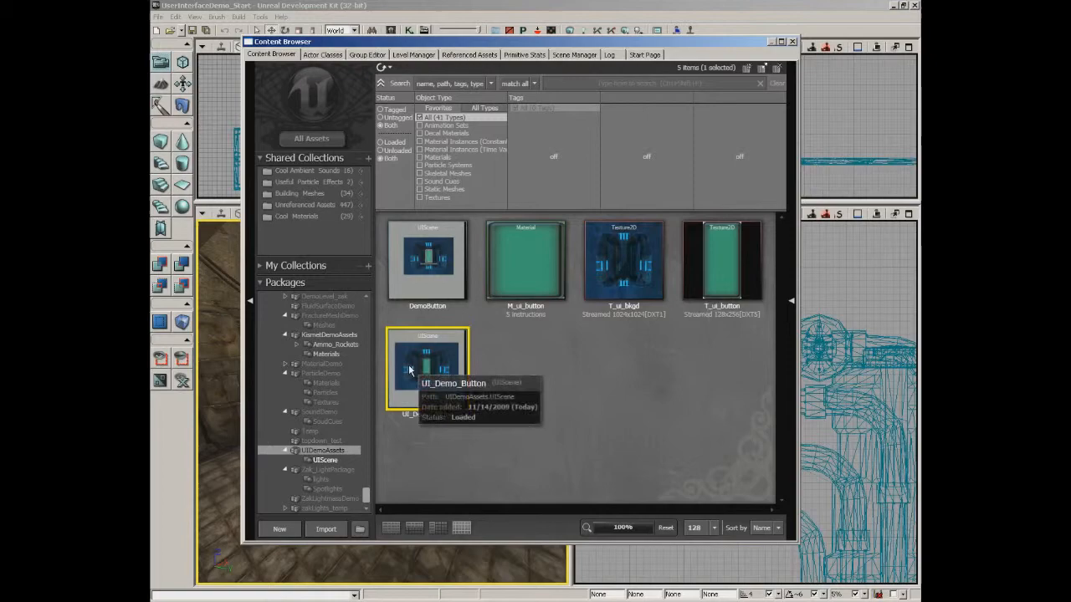
click(792, 42)
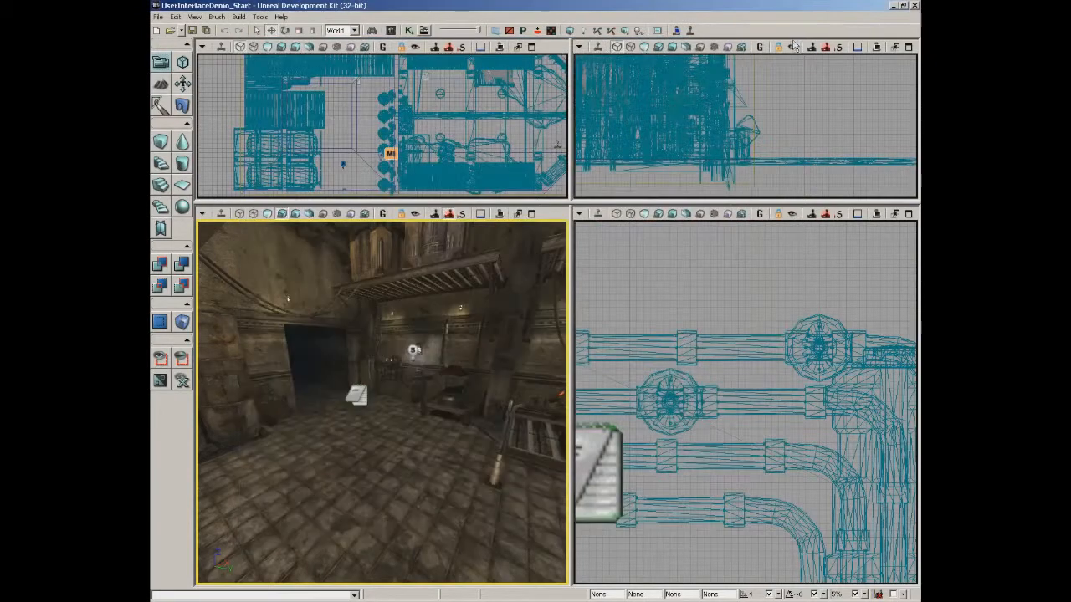
click(409, 30)
drag(601, 310, 717, 93)
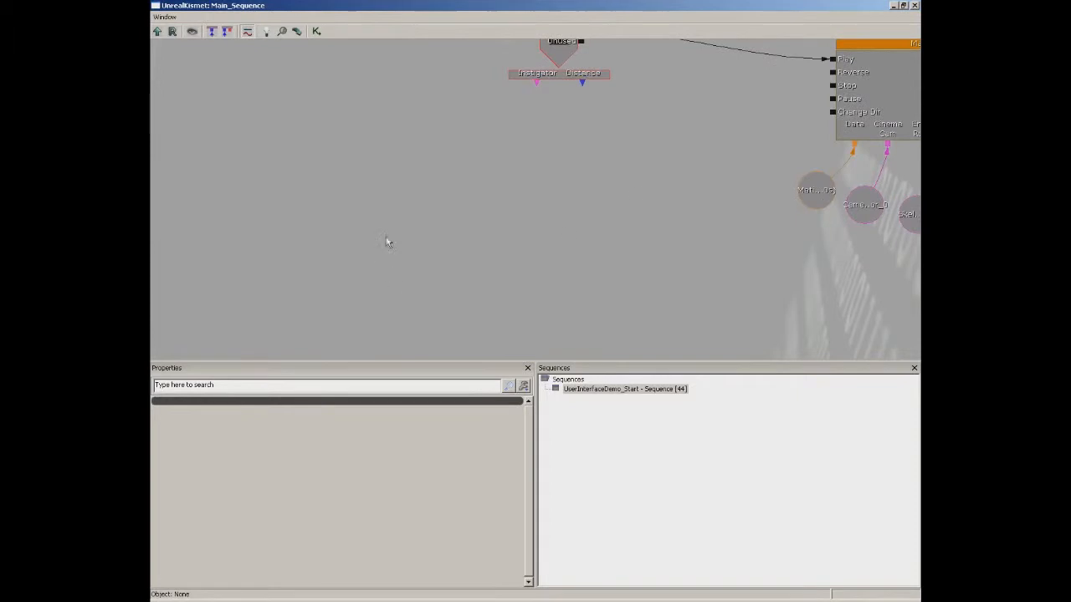
Add a Level Loaded event to the level's Main_Sequence.
right_click(384, 174)
mouse_move(423, 223)
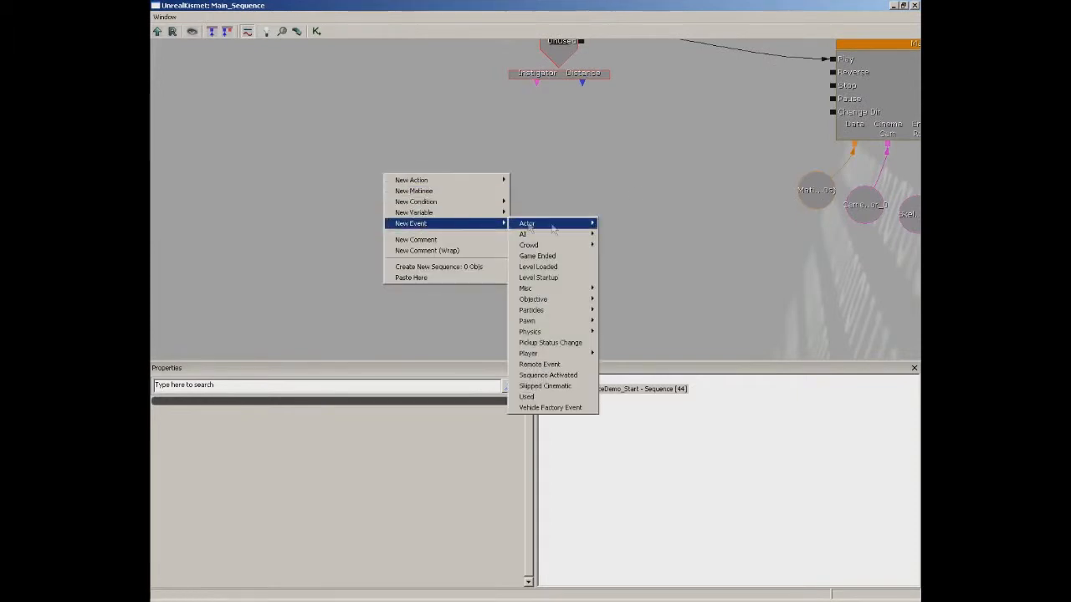
click(537, 266)
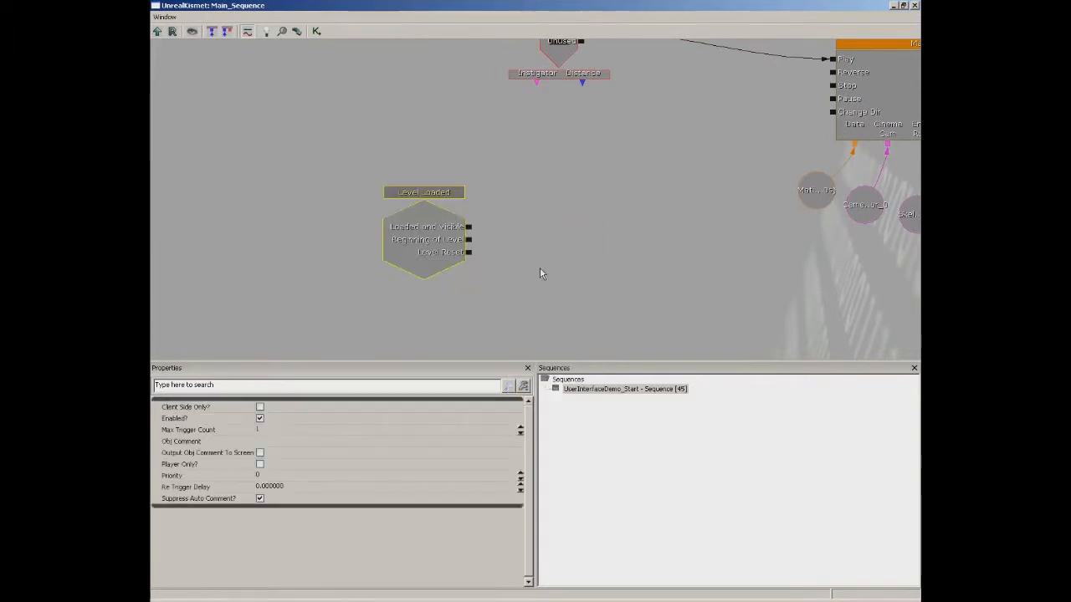
Add an Open Scene action fed by Loaded and Visible, with Scene set to UI_Demo_Button.
right_click(507, 206)
mouse_move(616, 214)
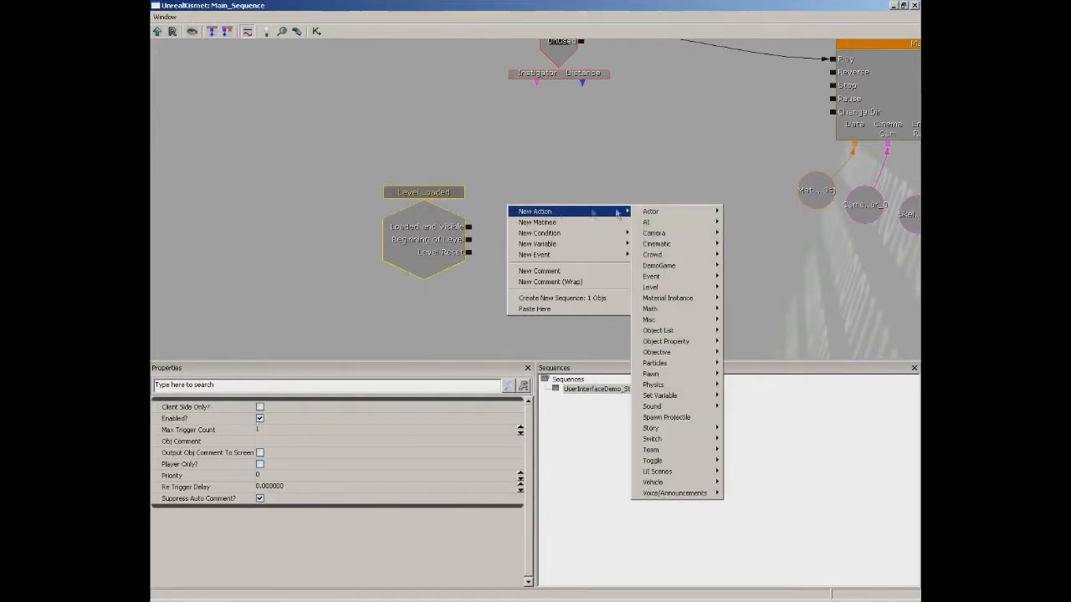
mouse_move(669, 471)
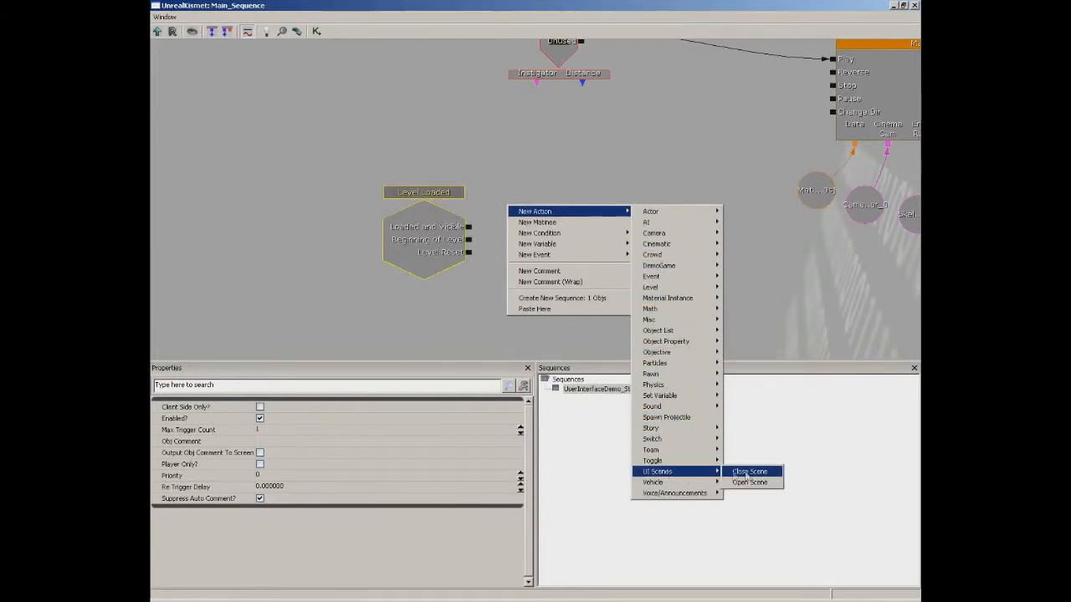
click(750, 482)
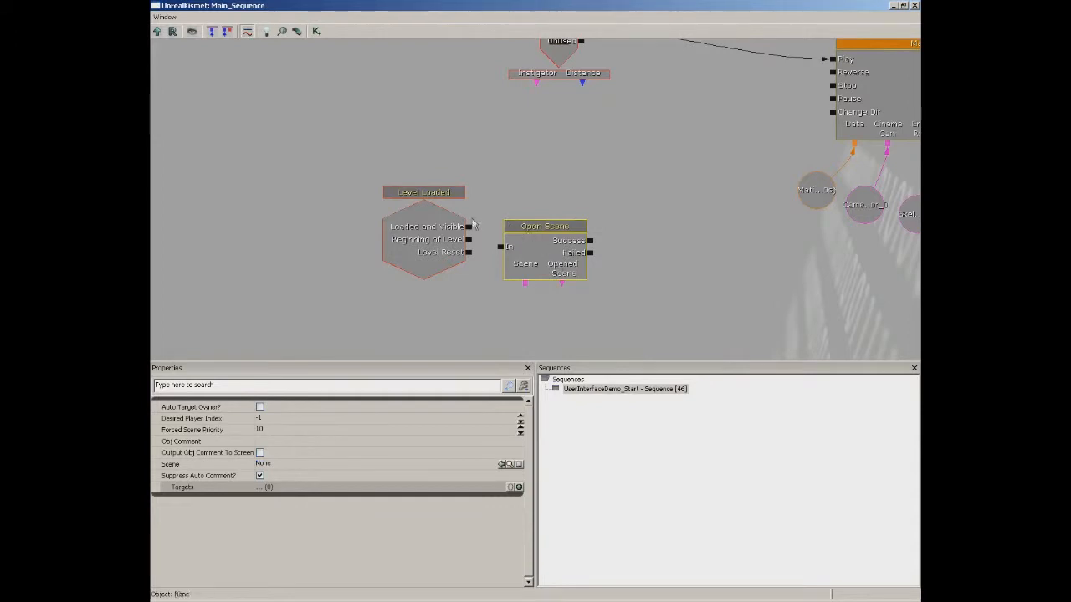
drag(468, 227, 494, 226)
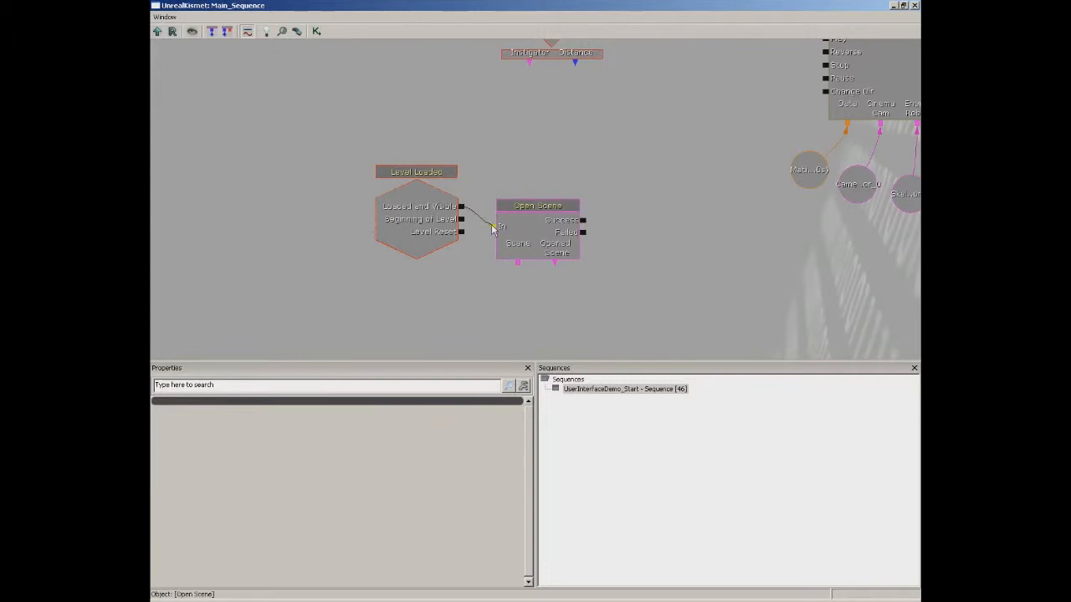
click(537, 246)
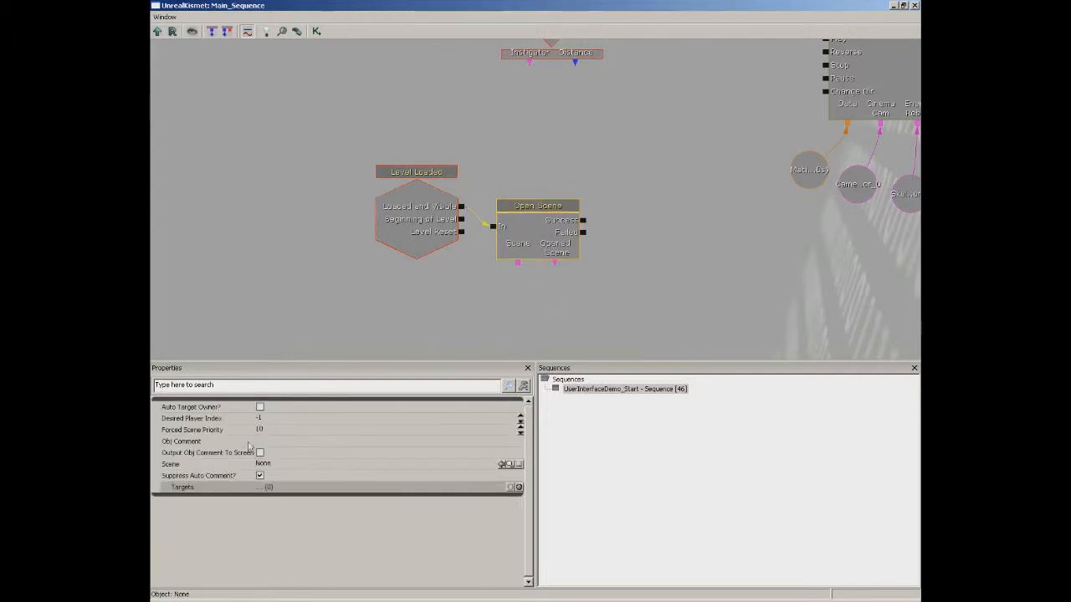
click(283, 466)
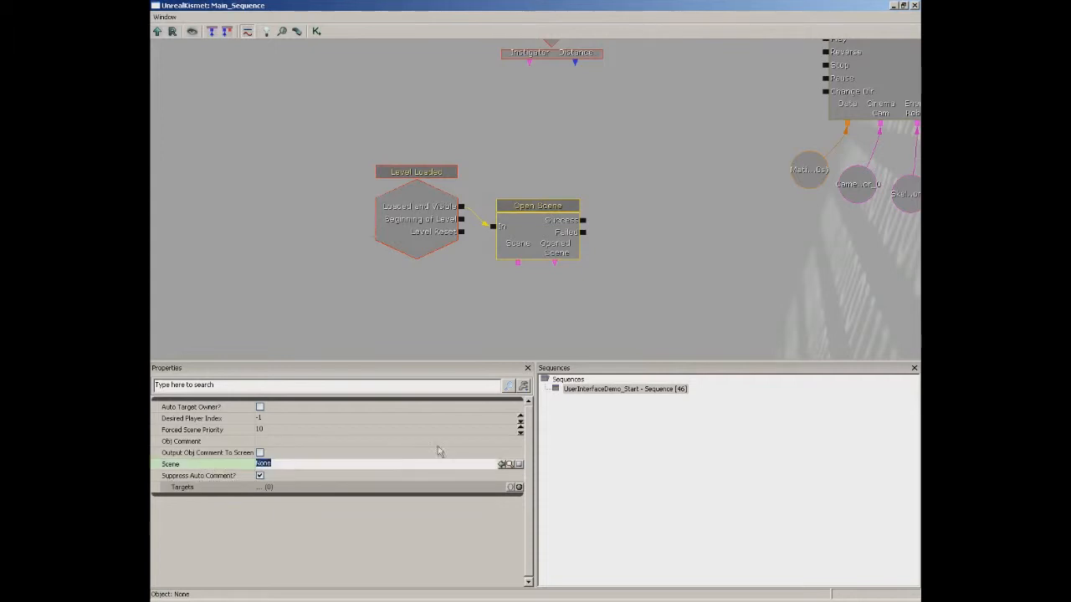
click(502, 465)
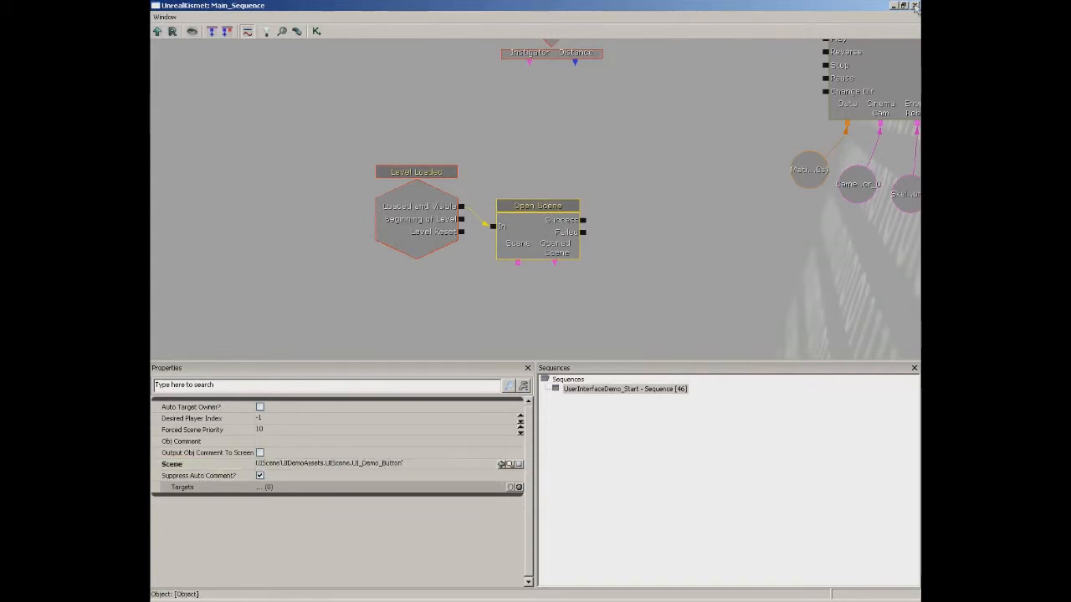
click(914, 6)
right_click(387, 492)
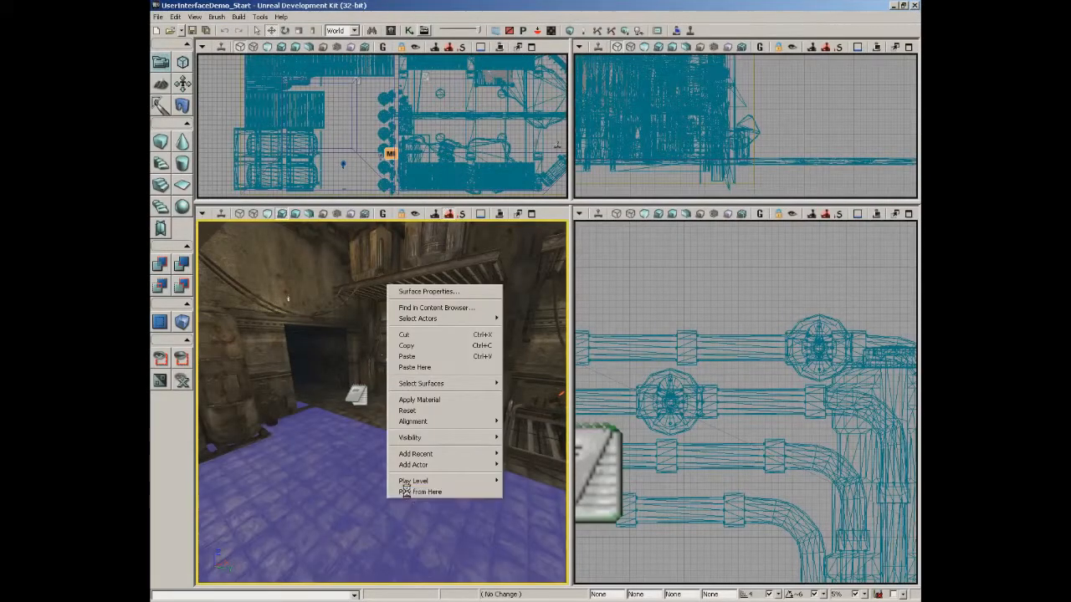
click(407, 492)
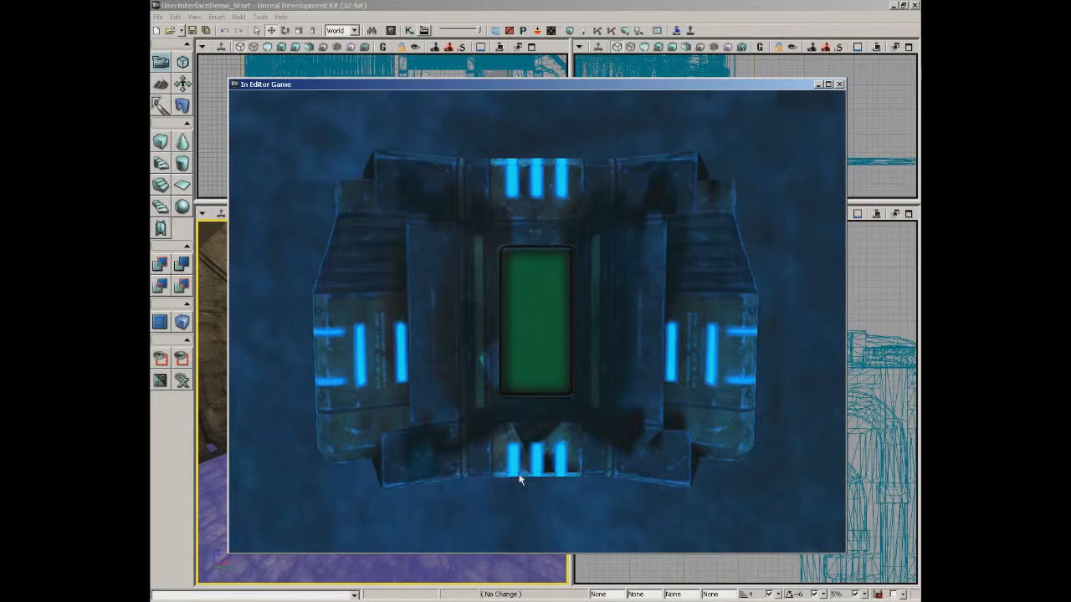
key(Escape)
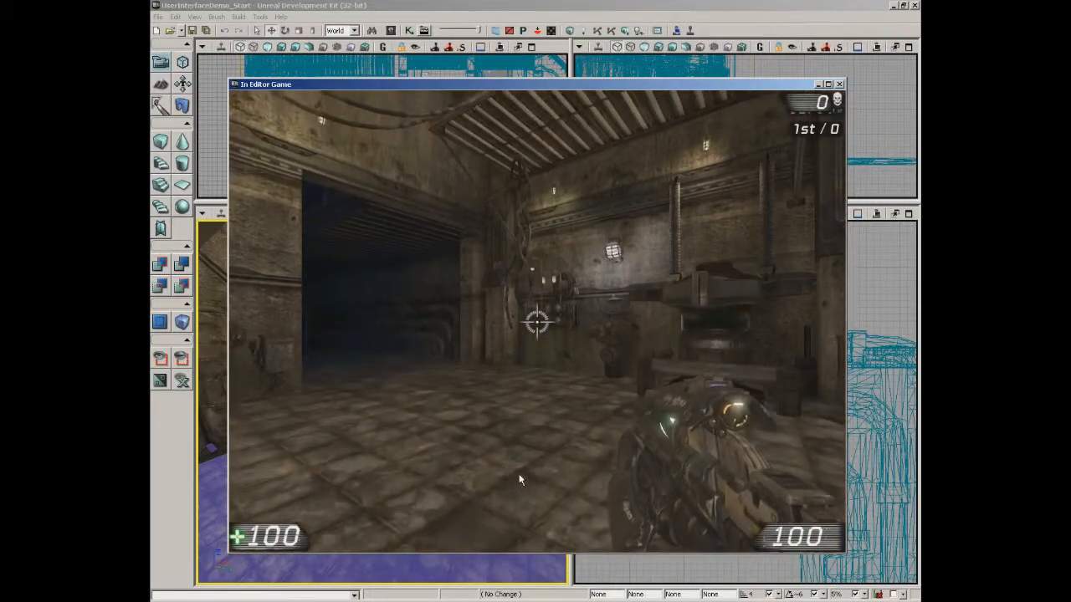
click(519, 475)
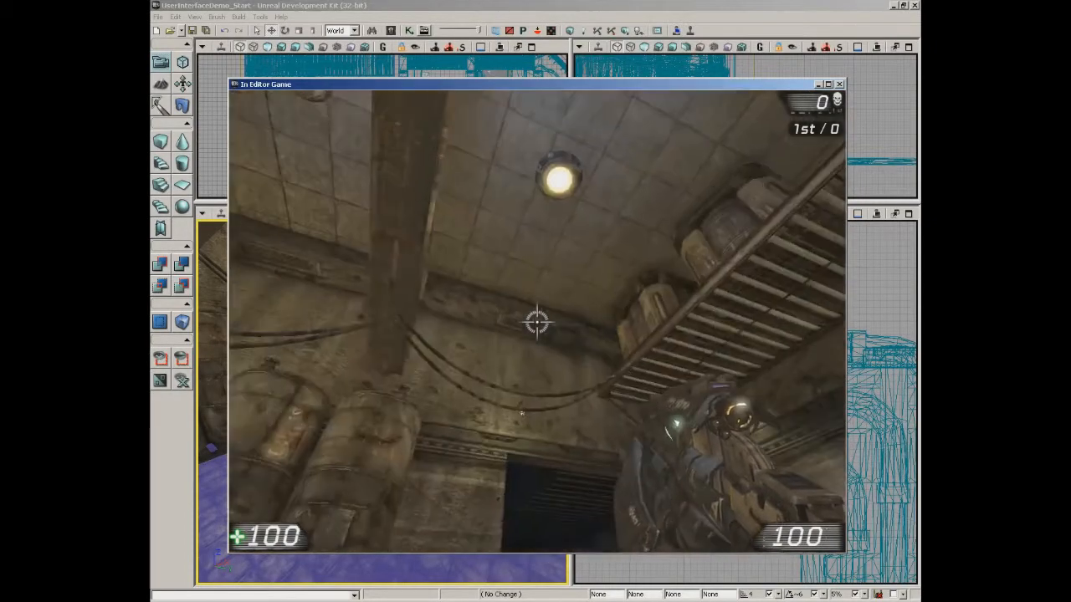
key(Escape)
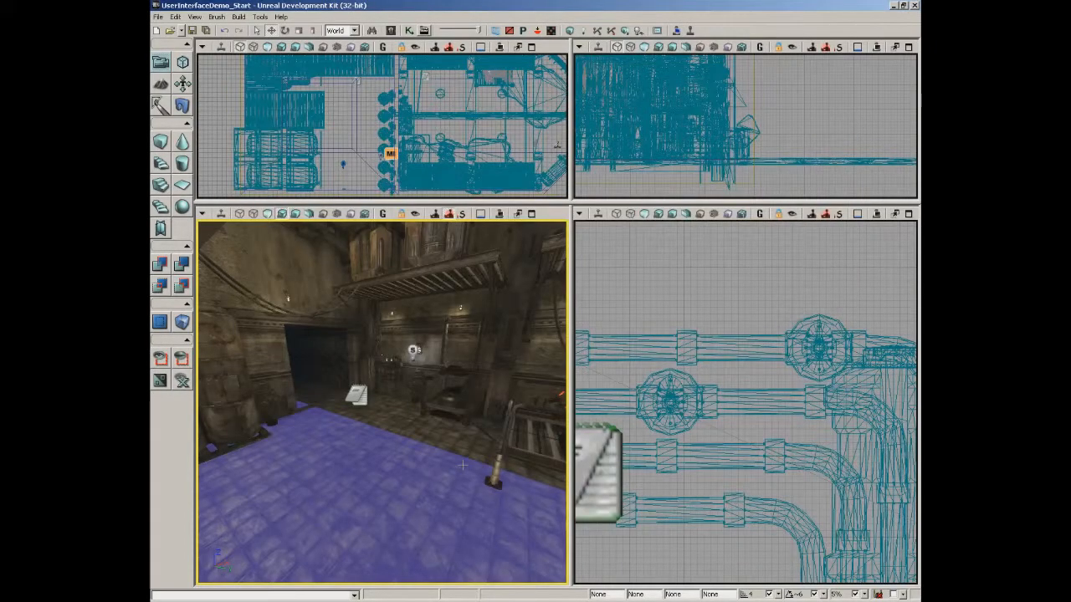
Uncheck Pause Game While Active in UI_Demo_Button's Flags and close the scene editor.
click(390, 31)
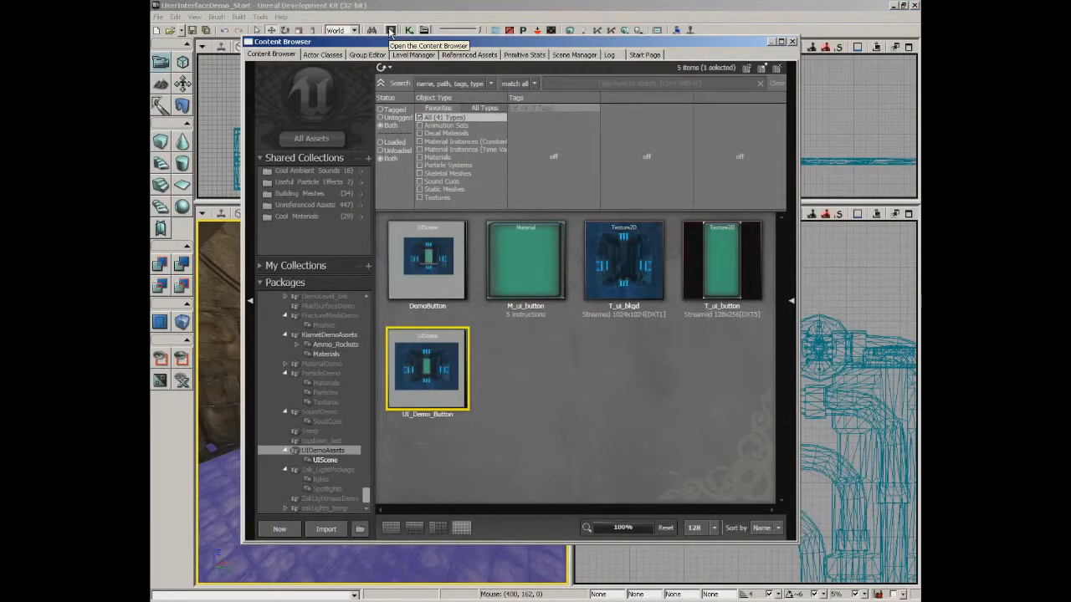
double_click(435, 388)
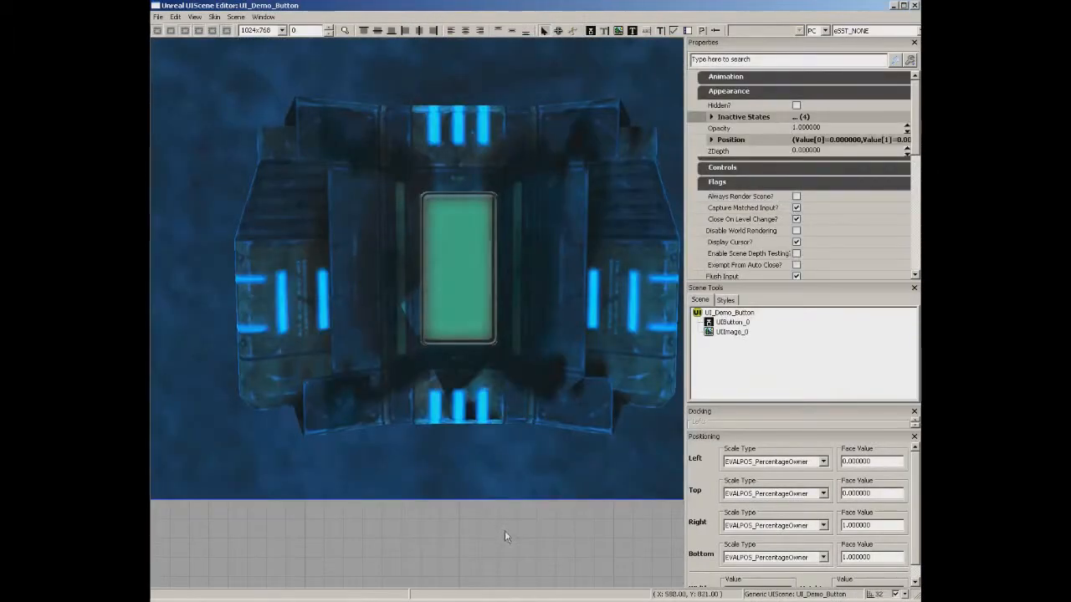
scroll(516, 522, down, 3)
middle_drag(511, 495, 532, 453)
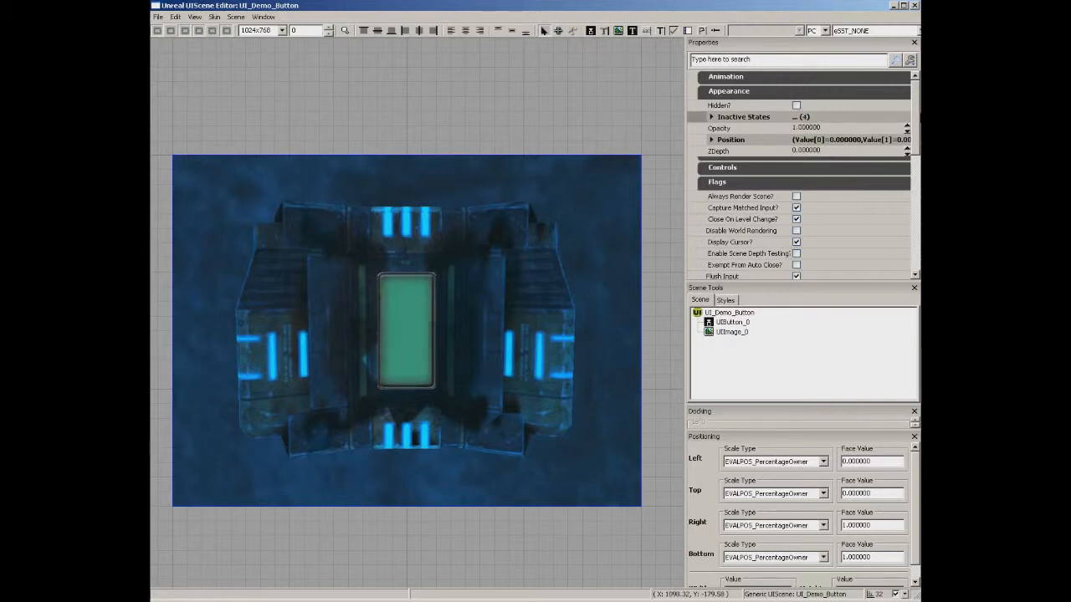
drag(916, 111, 917, 147)
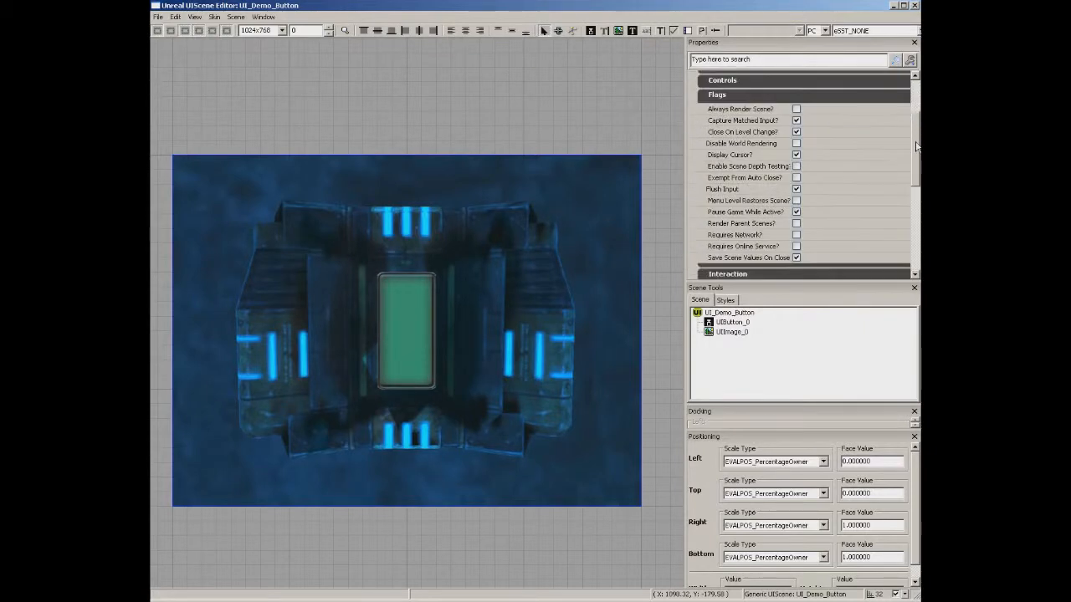
click(796, 212)
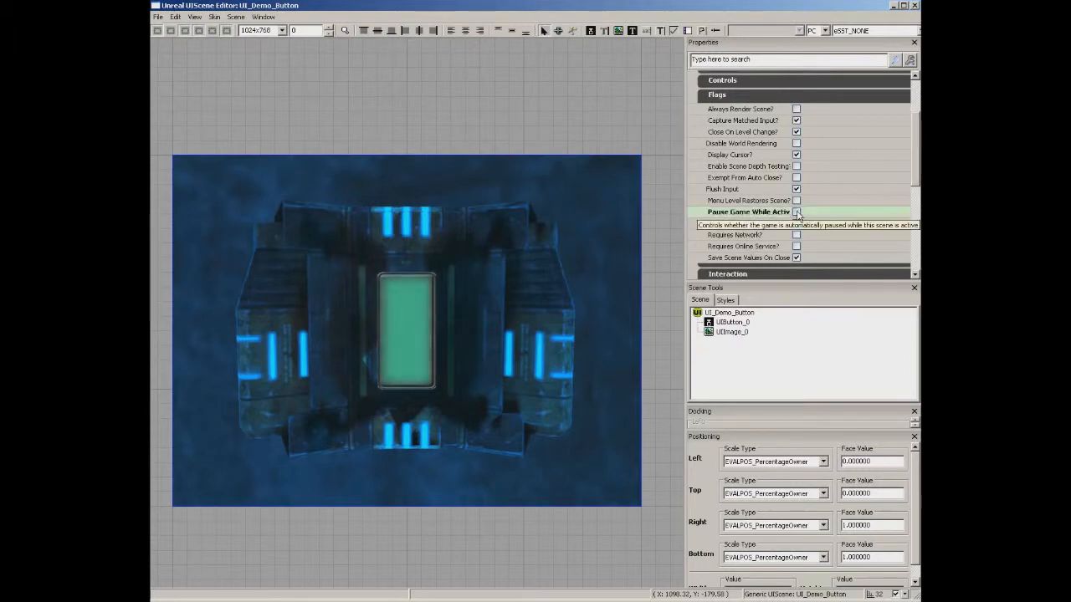
click(914, 6)
click(334, 444)
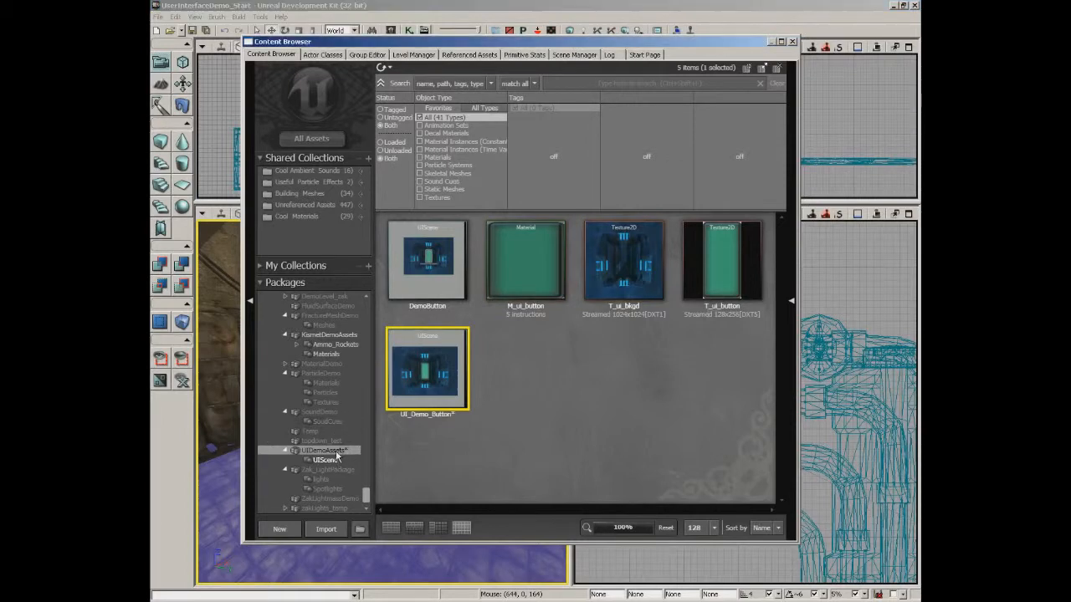
right_click(427, 552)
click(431, 543)
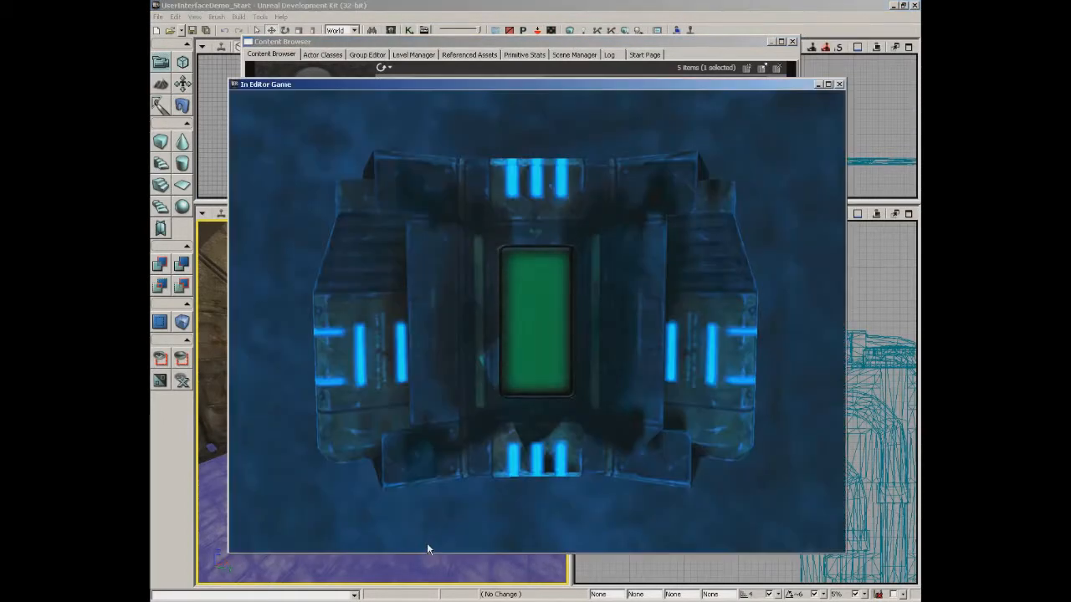
click(547, 283)
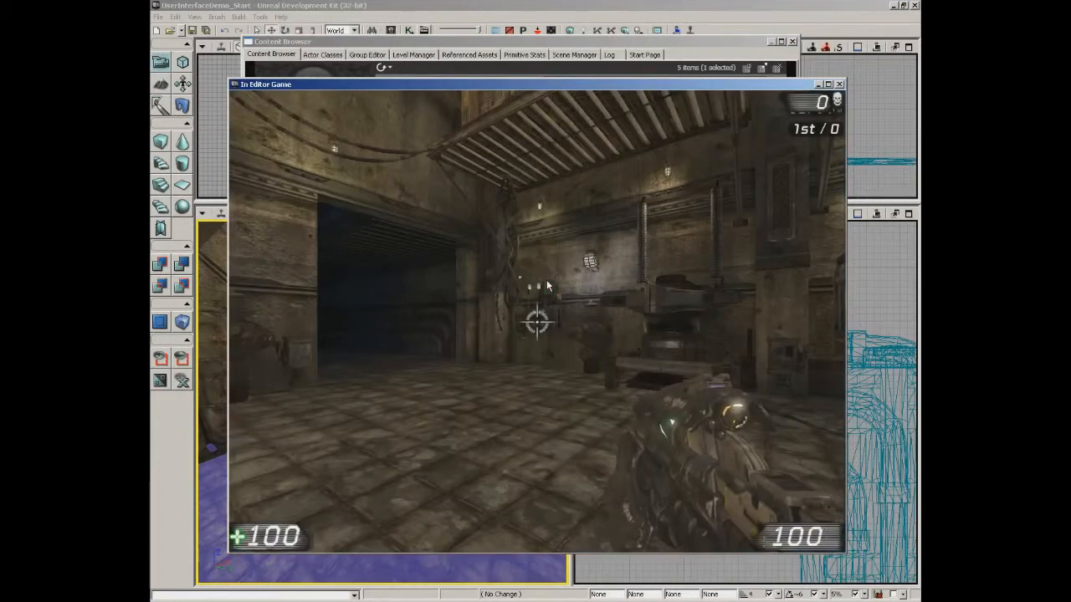
key(Escape)
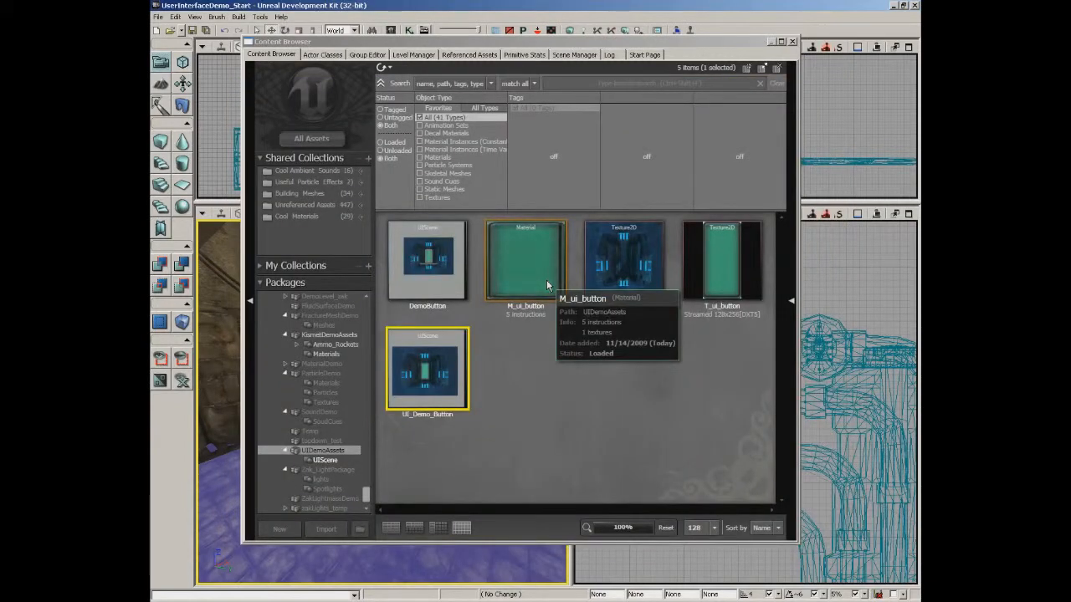
Open UI_Demo_Button and bring up UIButton_0's Kismet on its Global Sequence.
double_click(436, 374)
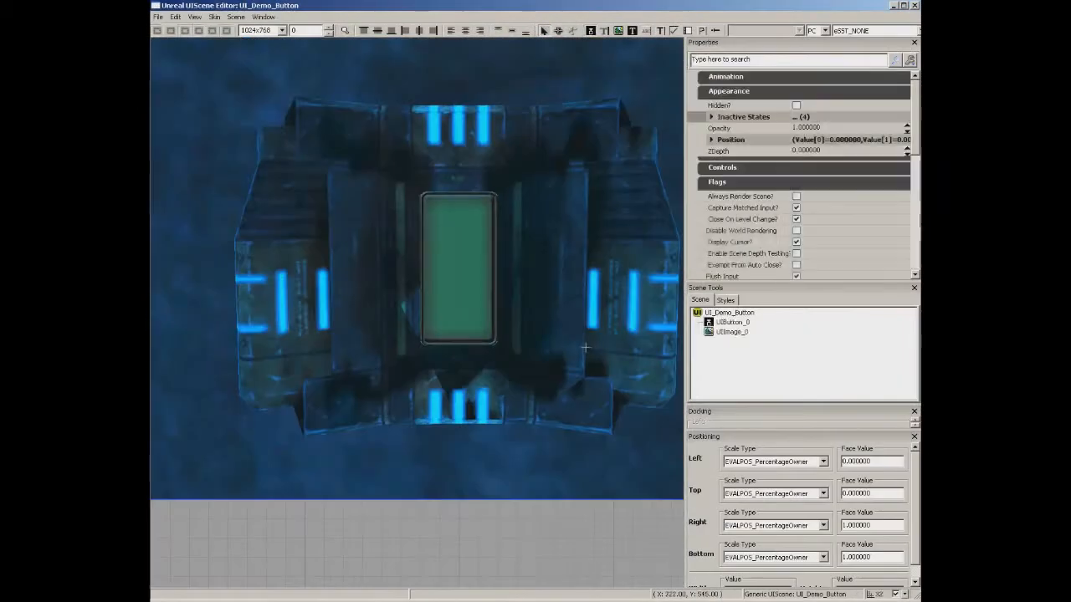
click(494, 334)
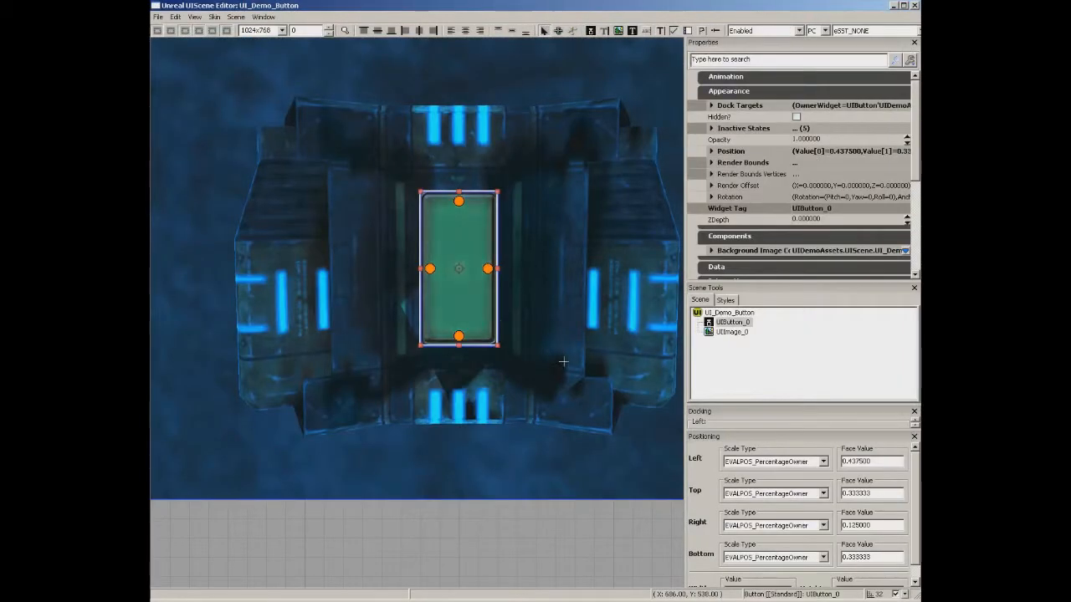
scroll(498, 341, down, 3)
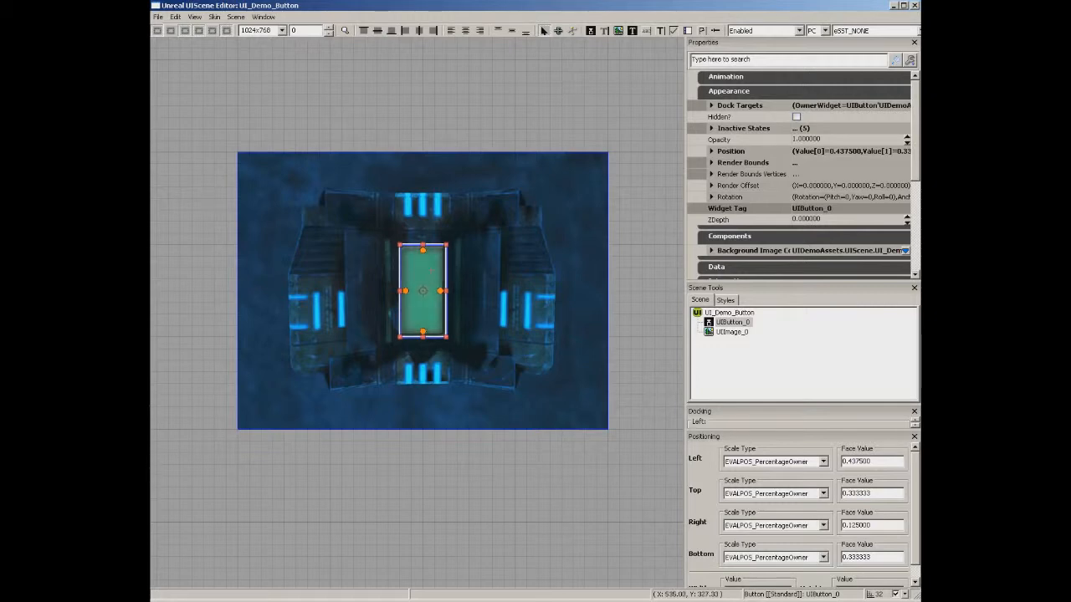
double_click(431, 269)
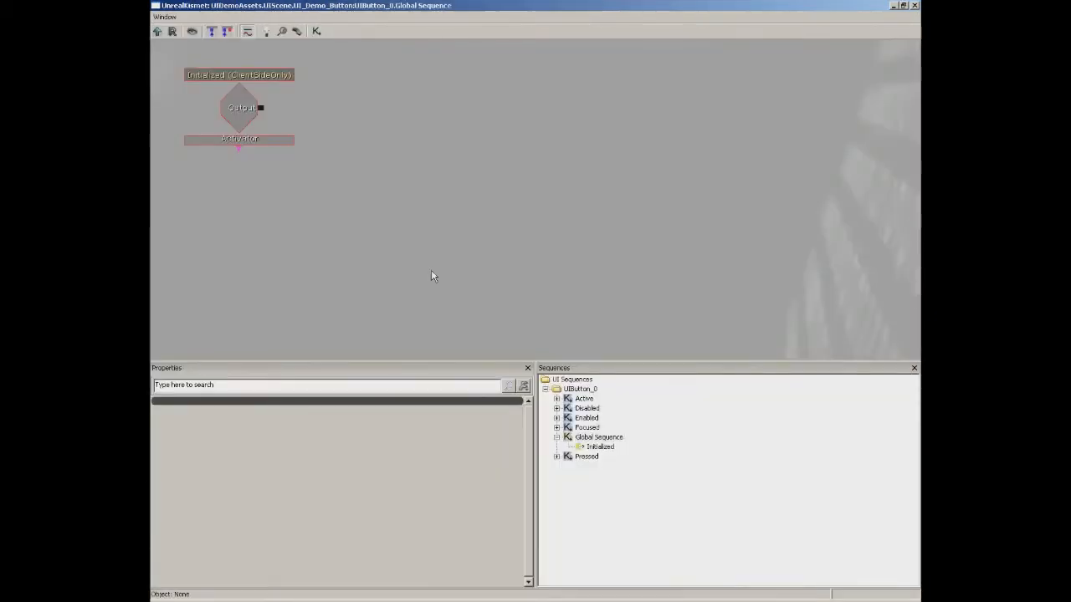
Switch UIButton_0's Kismet to the Focused sequence and centre its On Click event.
click(590, 408)
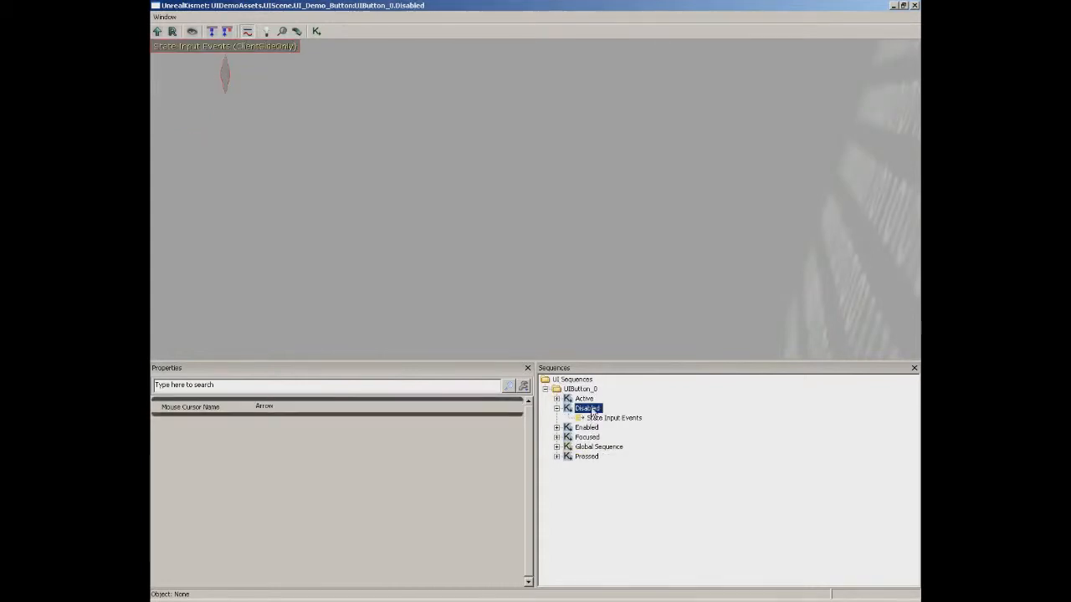
click(588, 427)
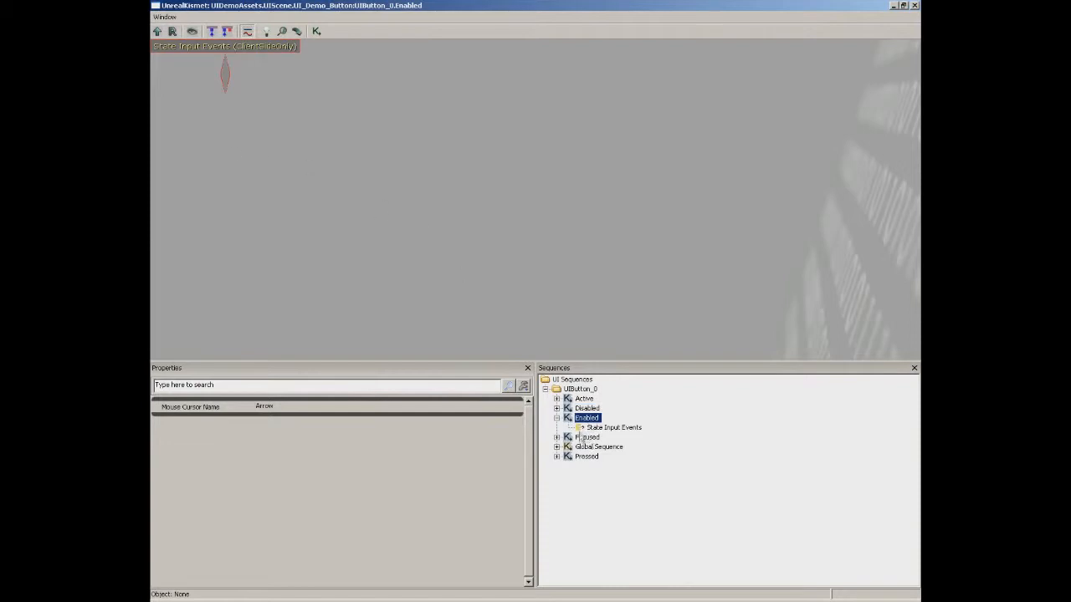
click(590, 438)
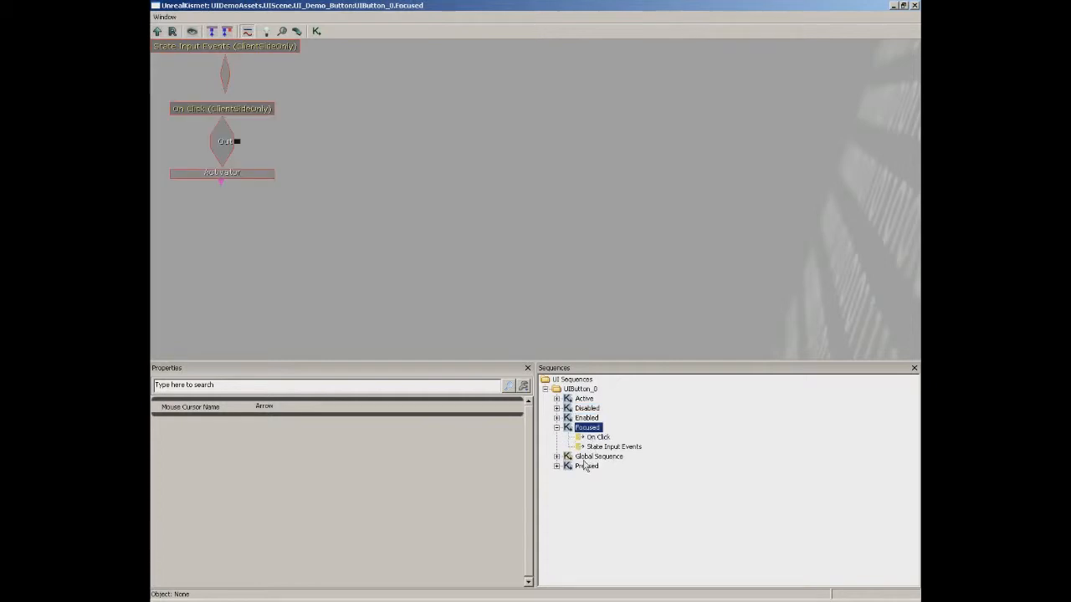
drag(331, 104, 563, 249)
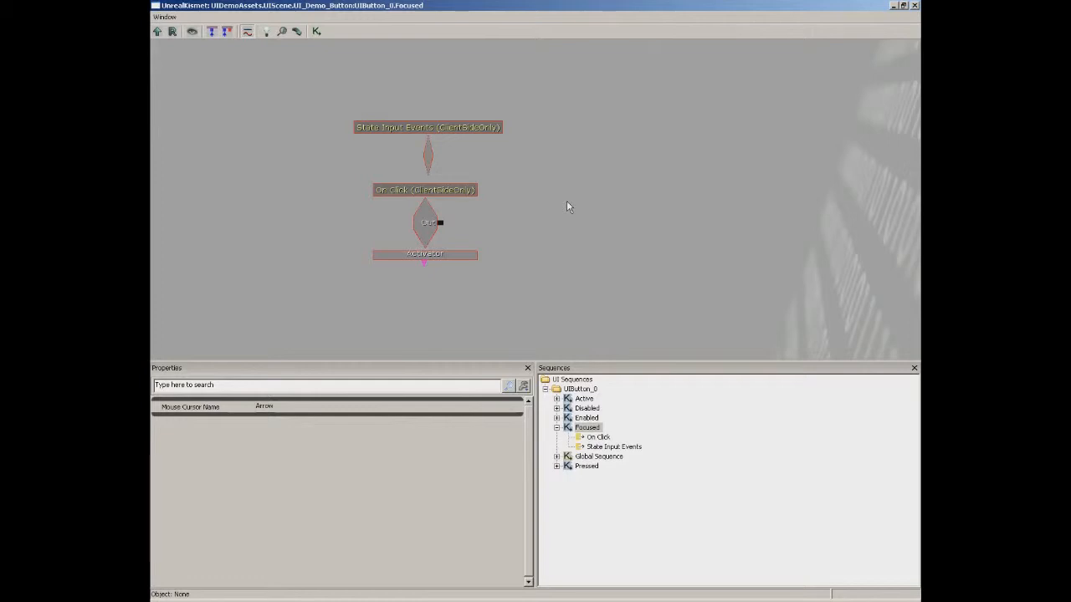
Add an Activate Level Event named BeginSequence, triggered by On Click's output.
right_click(500, 221)
mouse_move(557, 207)
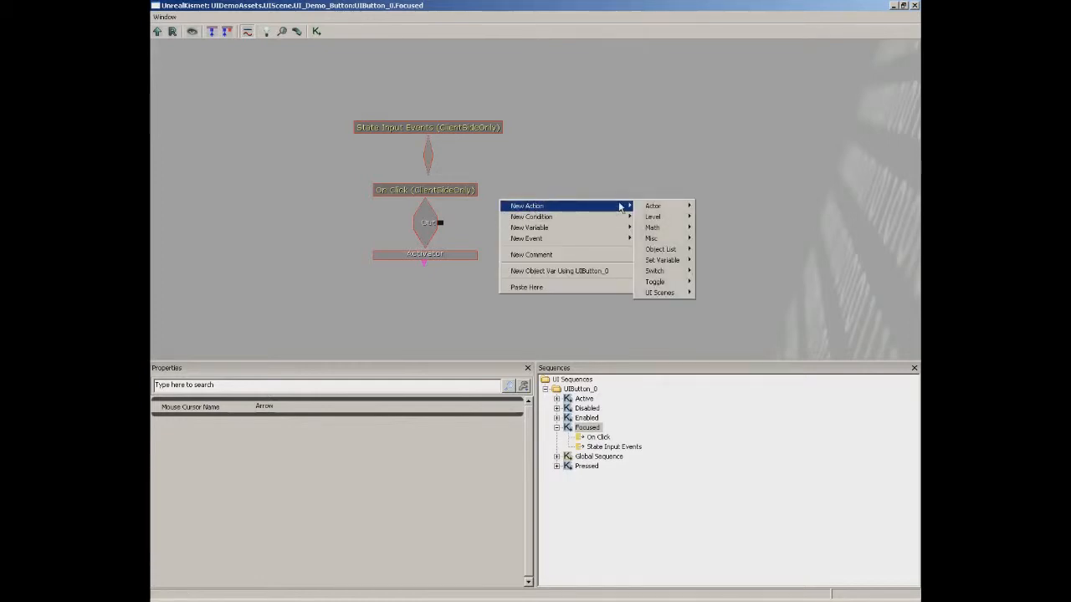
mouse_move(664, 220)
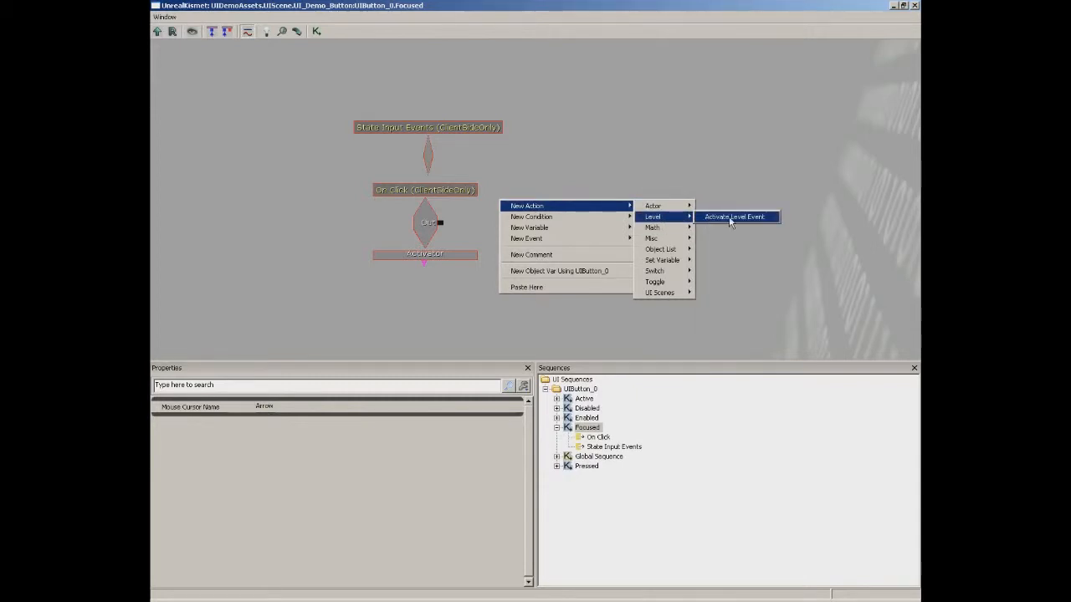
click(730, 218)
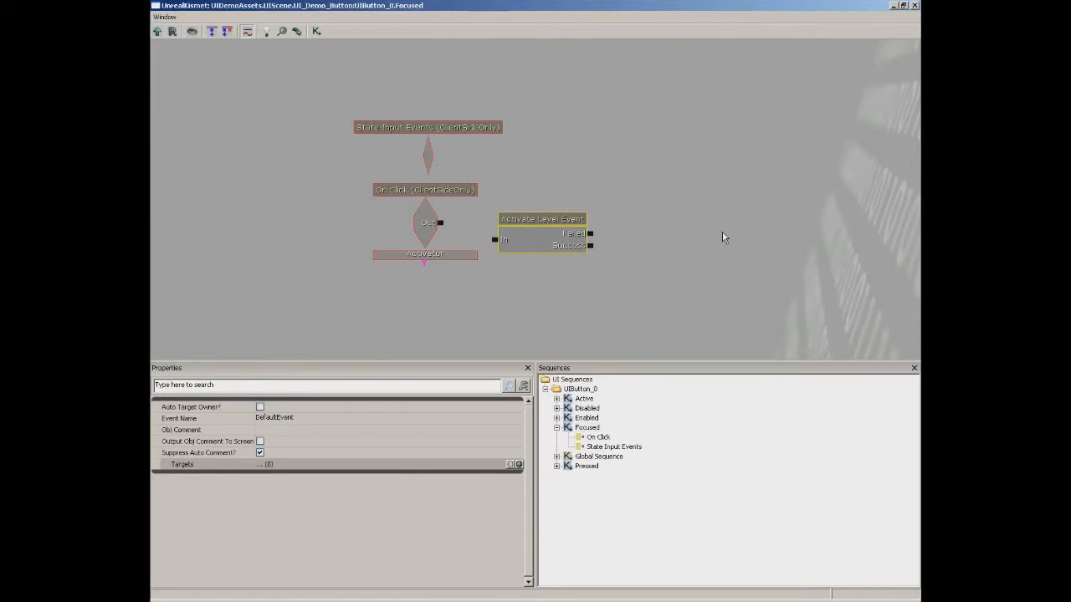
click(285, 417)
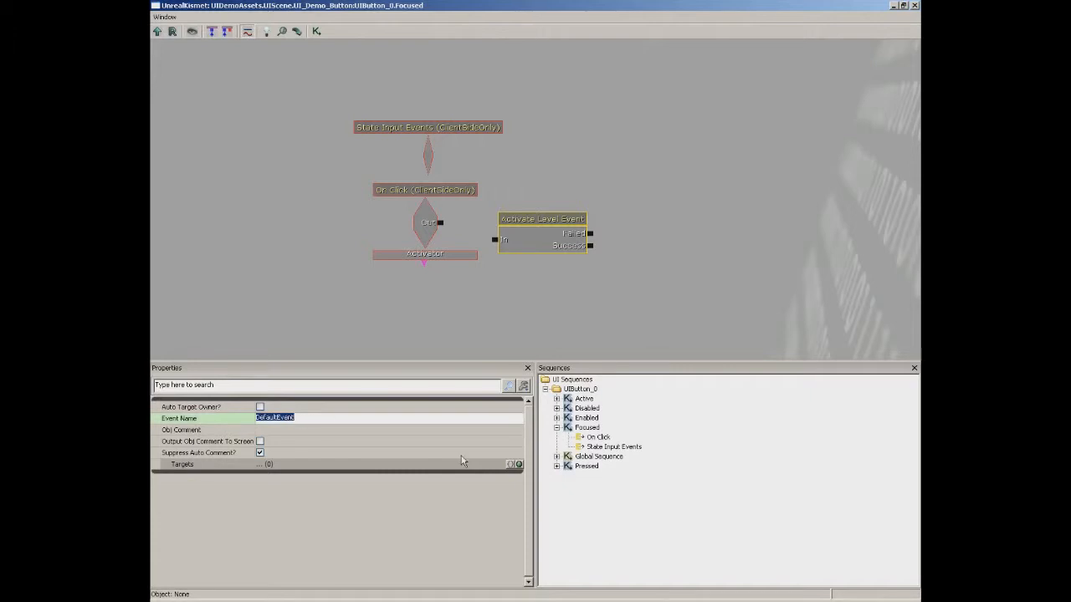
text(BeginSequence)
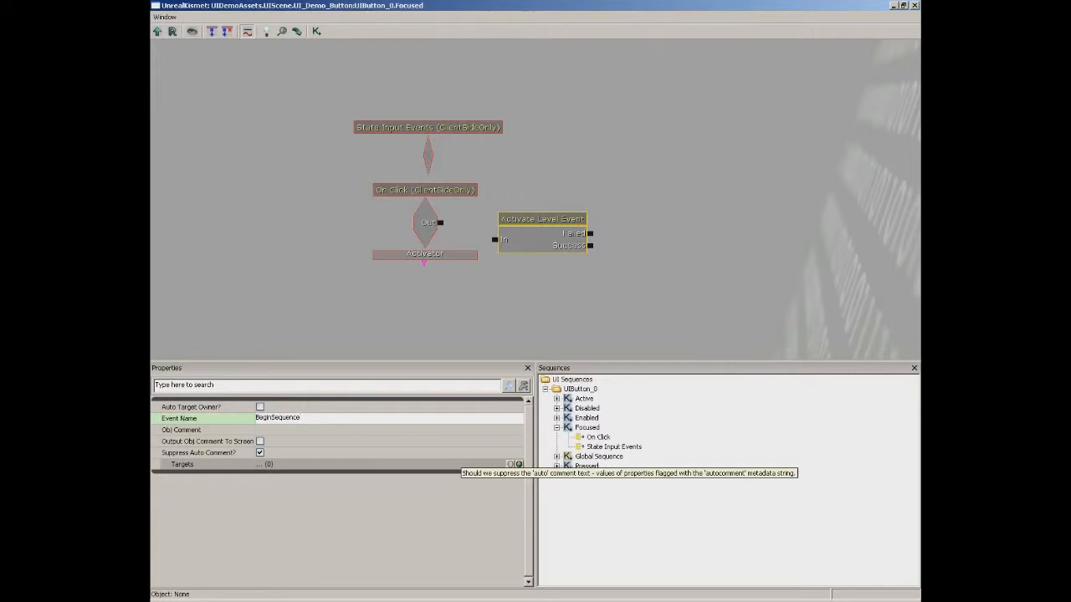
key(Return)
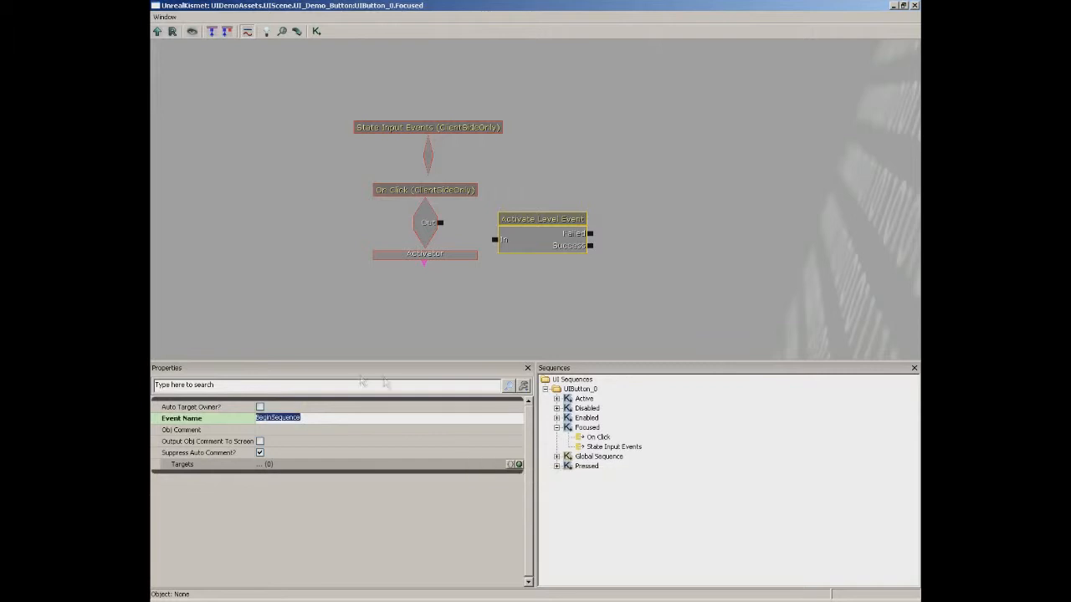
drag(440, 223, 494, 241)
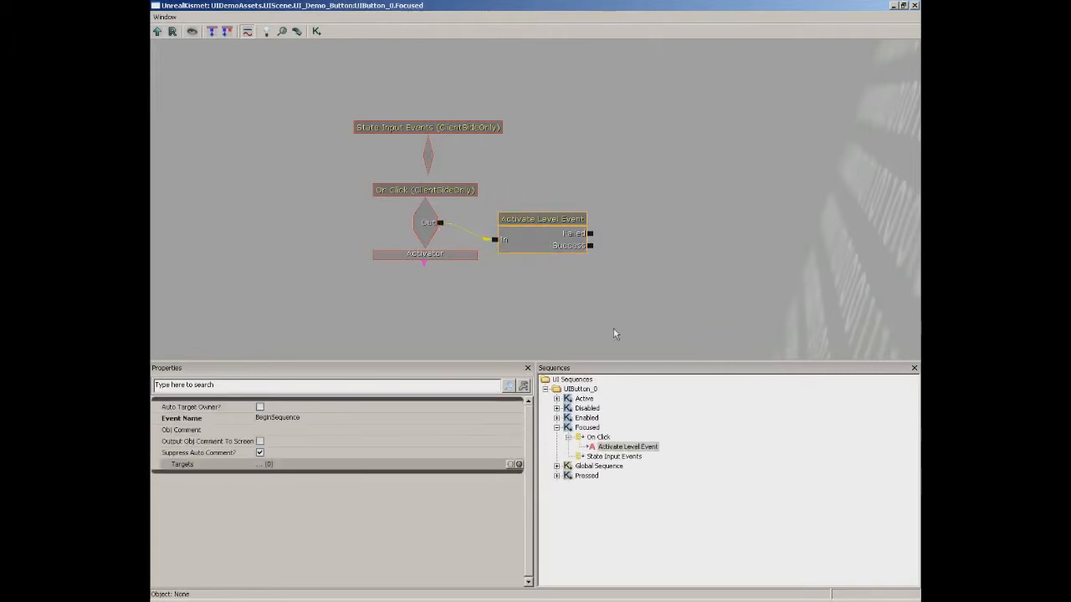
Add a Close Scene action fired by the level event's Success output.
right_click(633, 224)
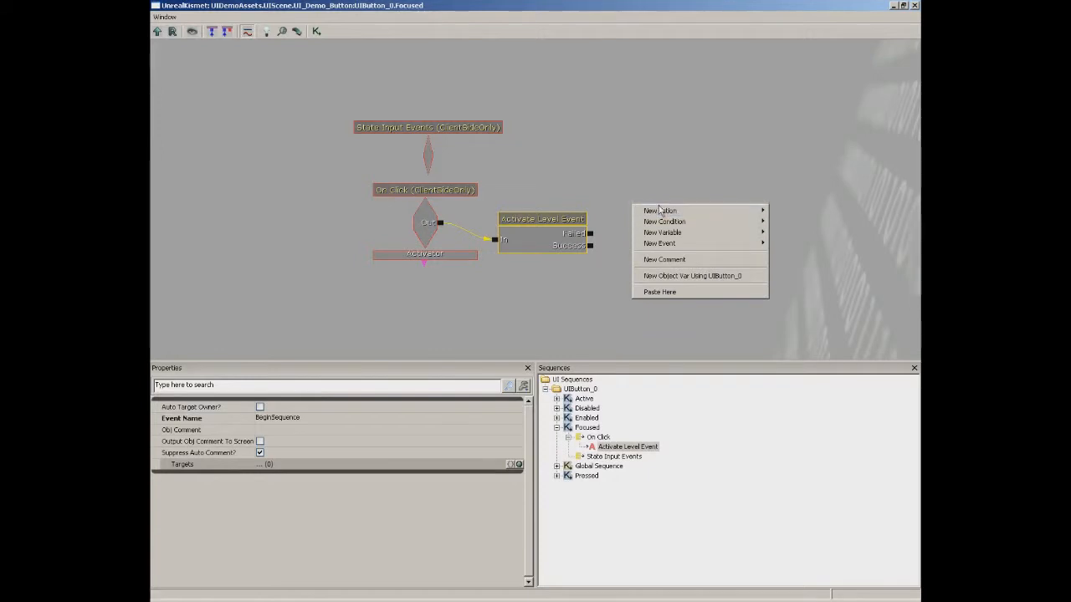
mouse_move(660, 211)
mouse_move(776, 296)
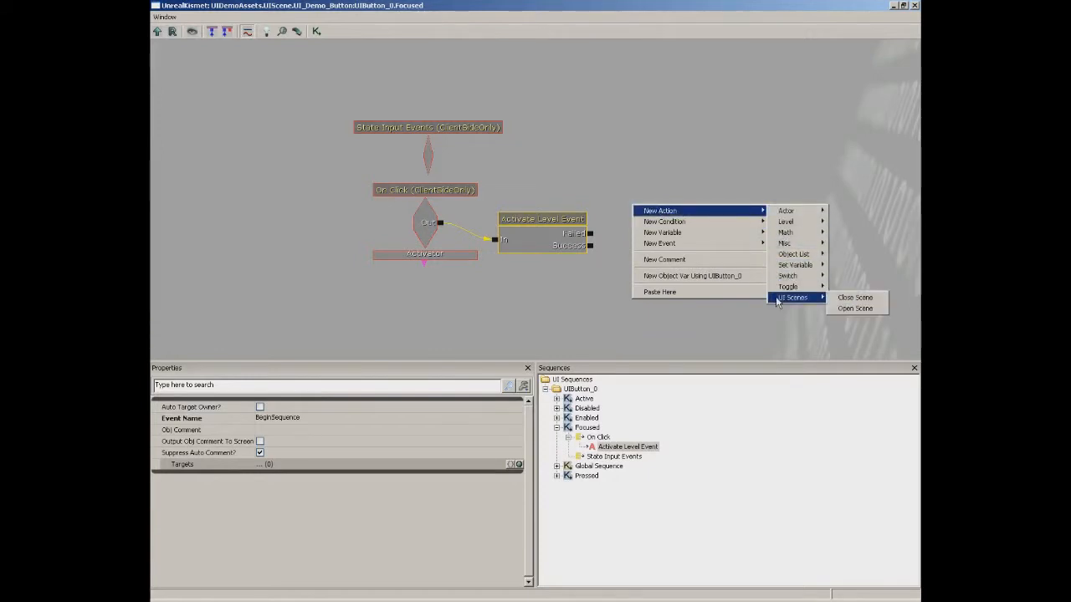
click(850, 300)
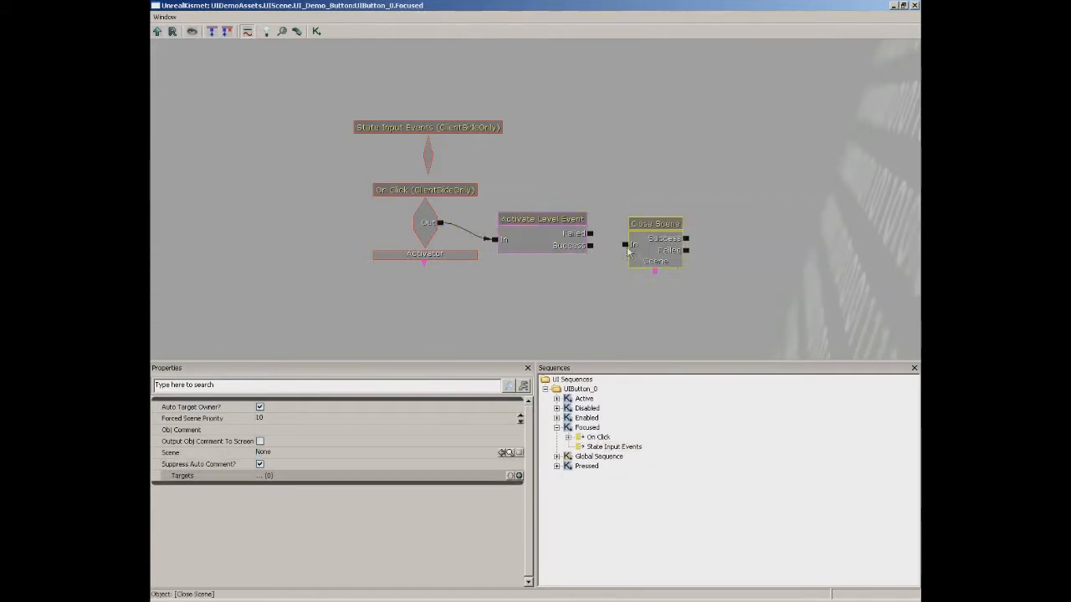
drag(588, 245, 626, 244)
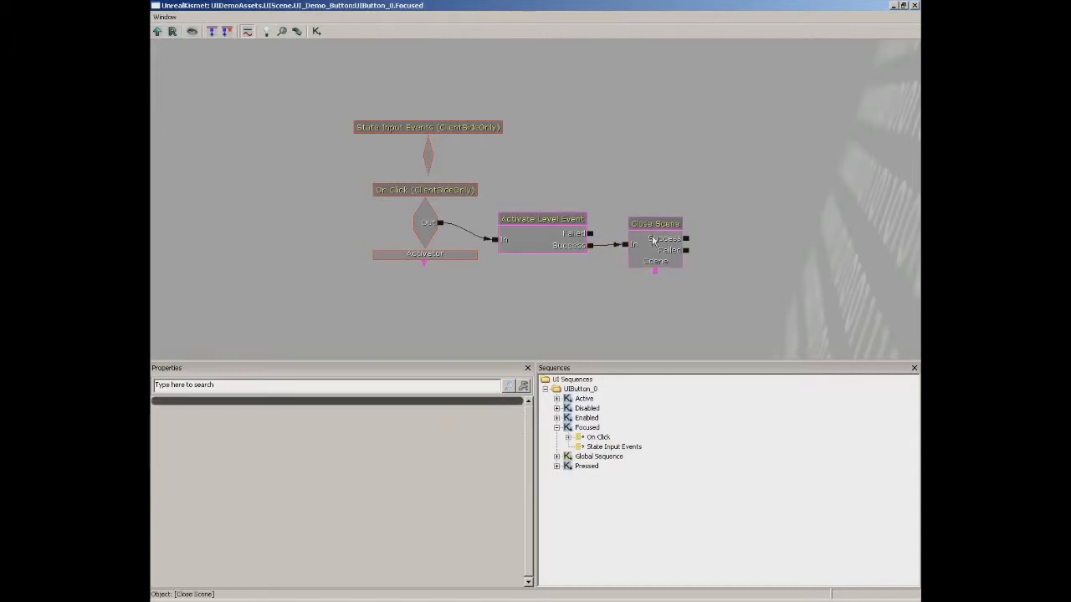
click(665, 254)
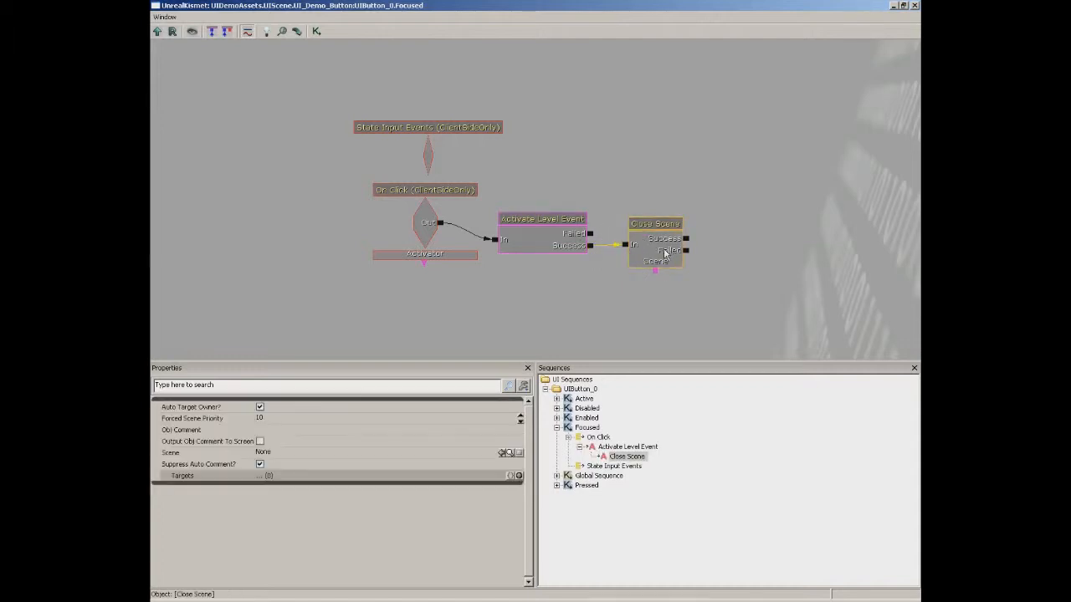
mouse_move(174, 415)
Close Kismet and draw a 128 by 64 UILabel_0 just below the green button.
click(915, 6)
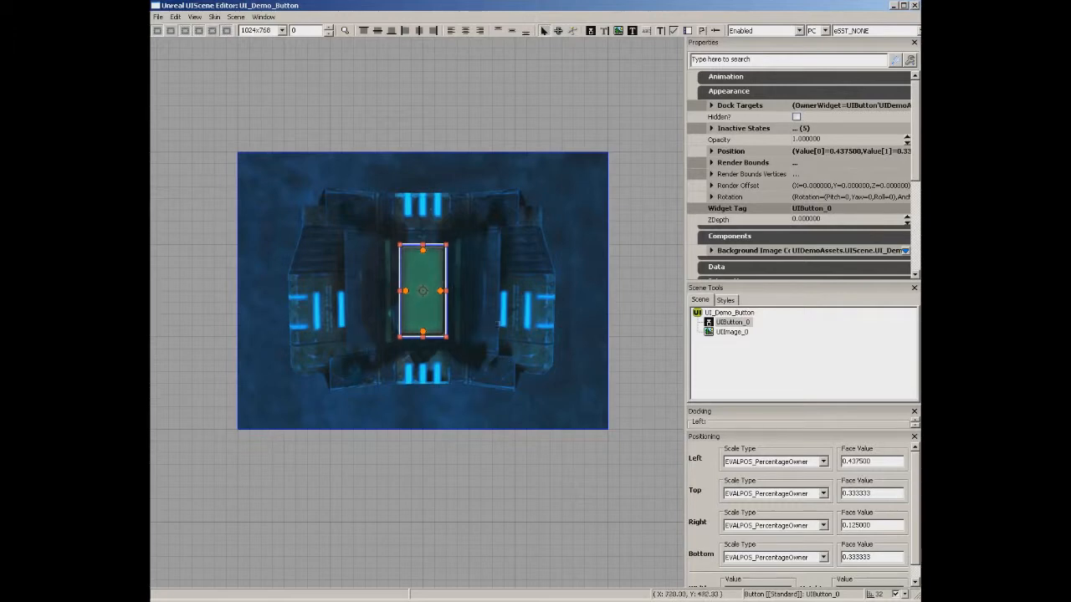
scroll(499, 325, up, 6)
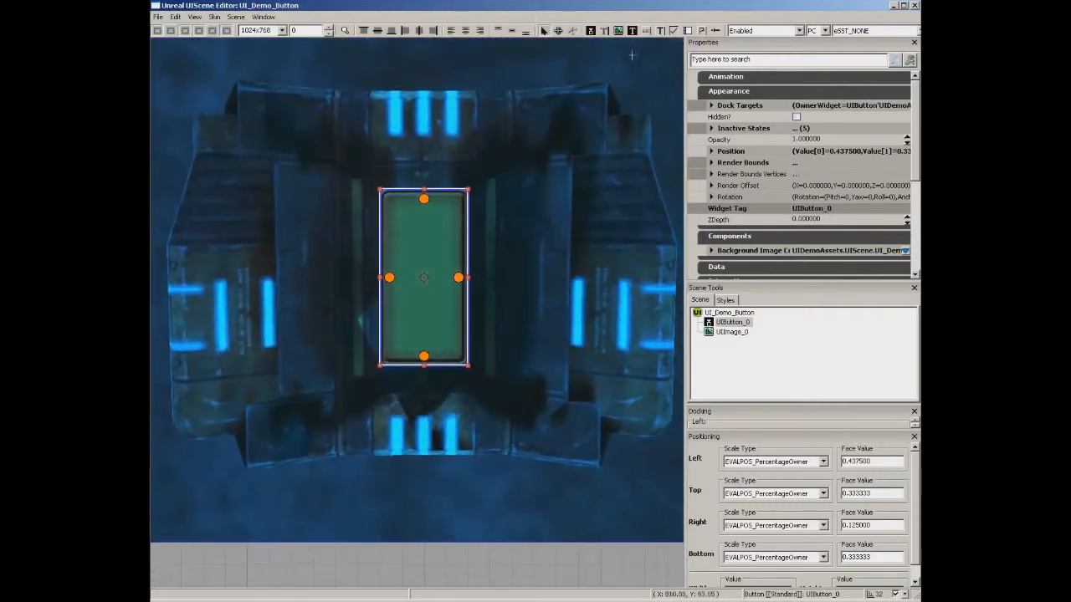
click(635, 32)
drag(382, 367, 468, 409)
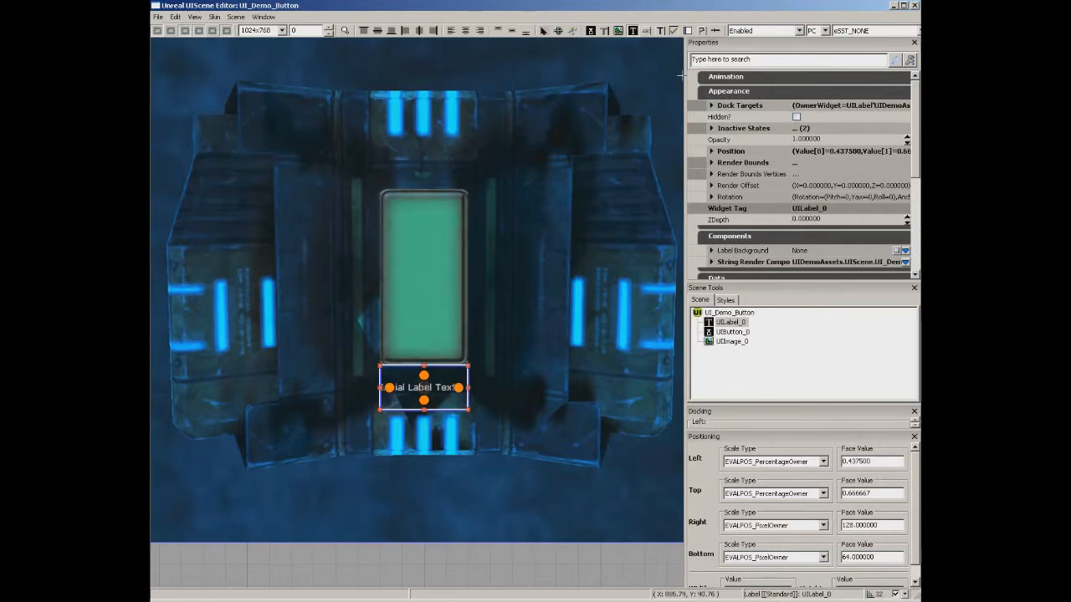
drag(914, 161, 914, 200)
Set the label's Markup String to 'Click button to begin sequence' and centre it horizontally.
click(717, 161)
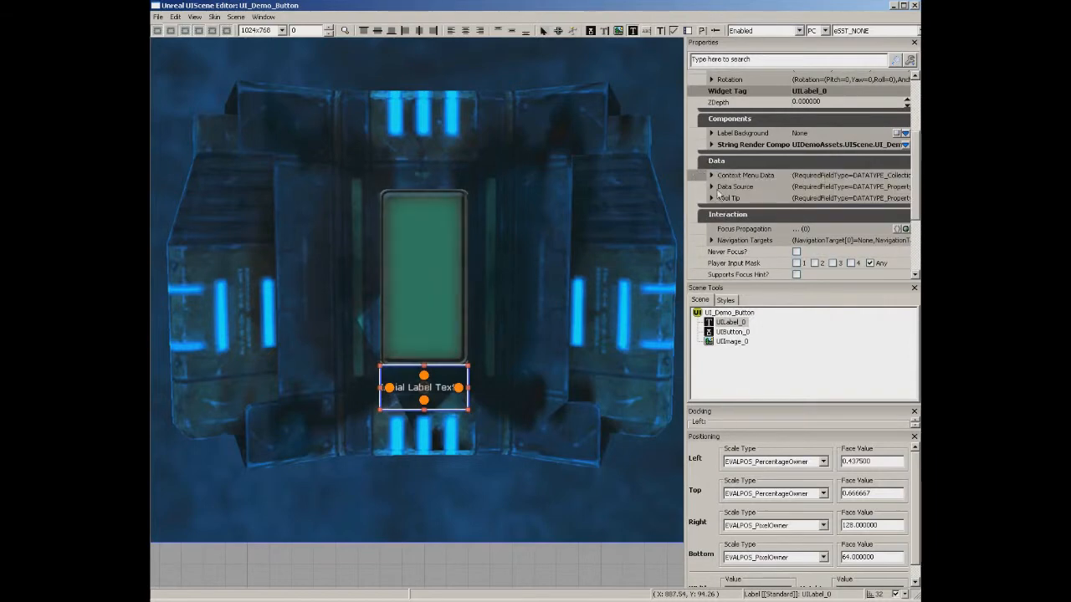
click(713, 187)
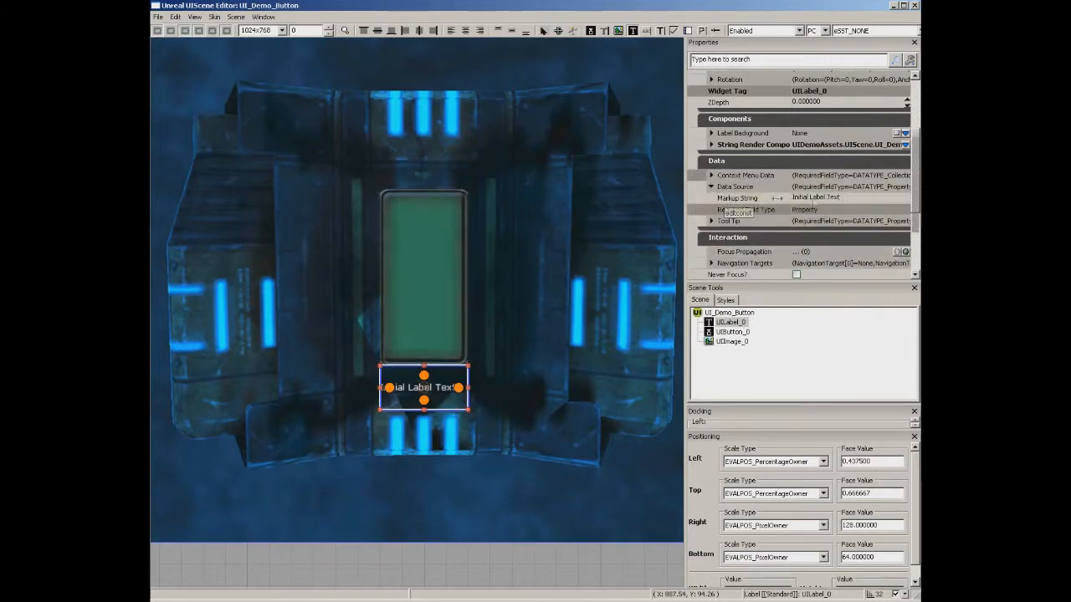
click(815, 198)
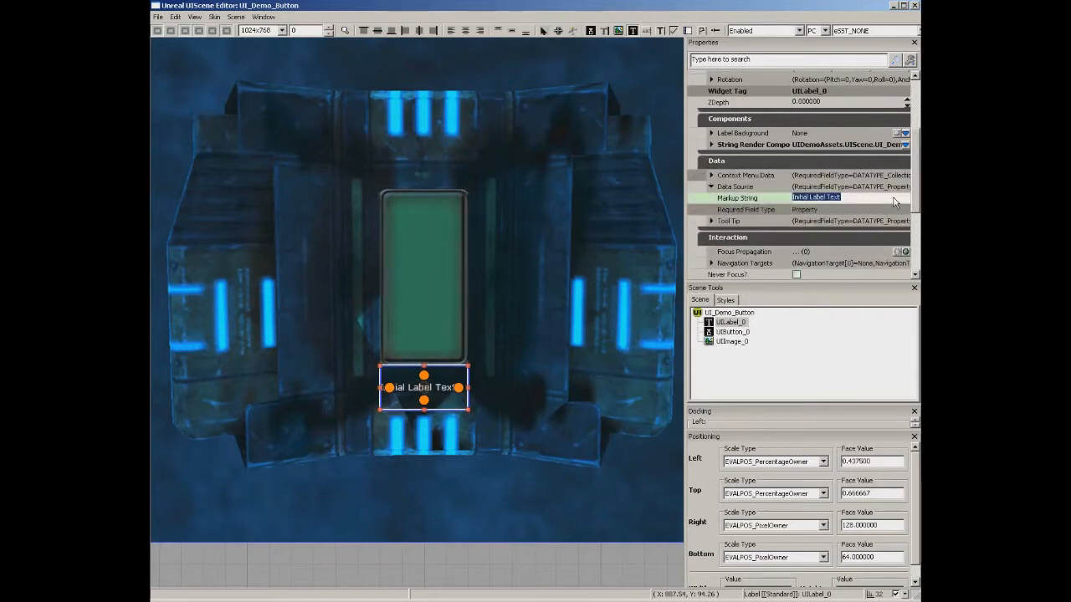
text(<)
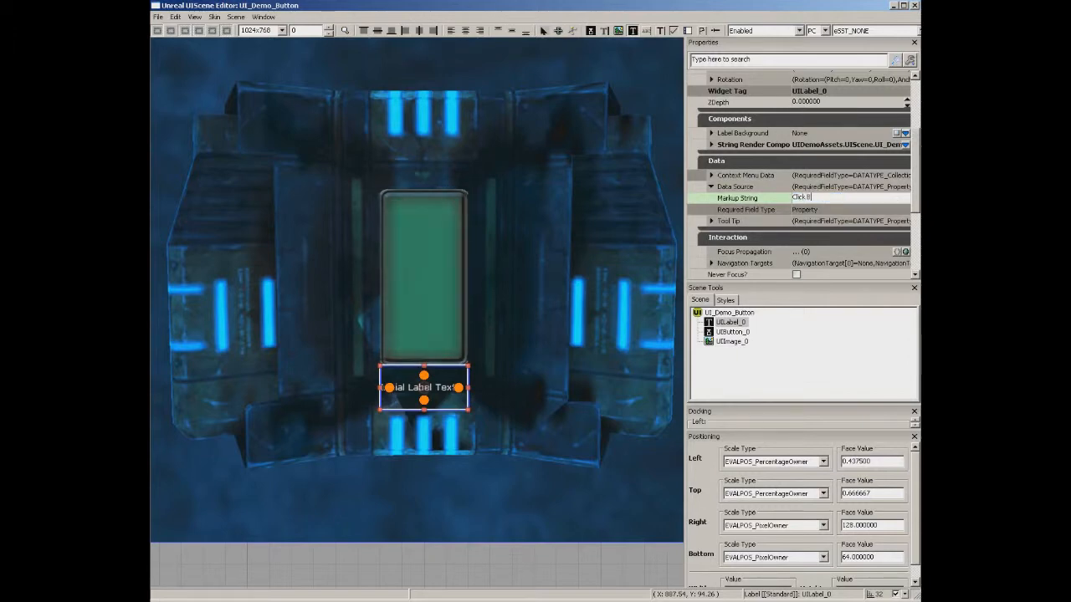
text(in s)
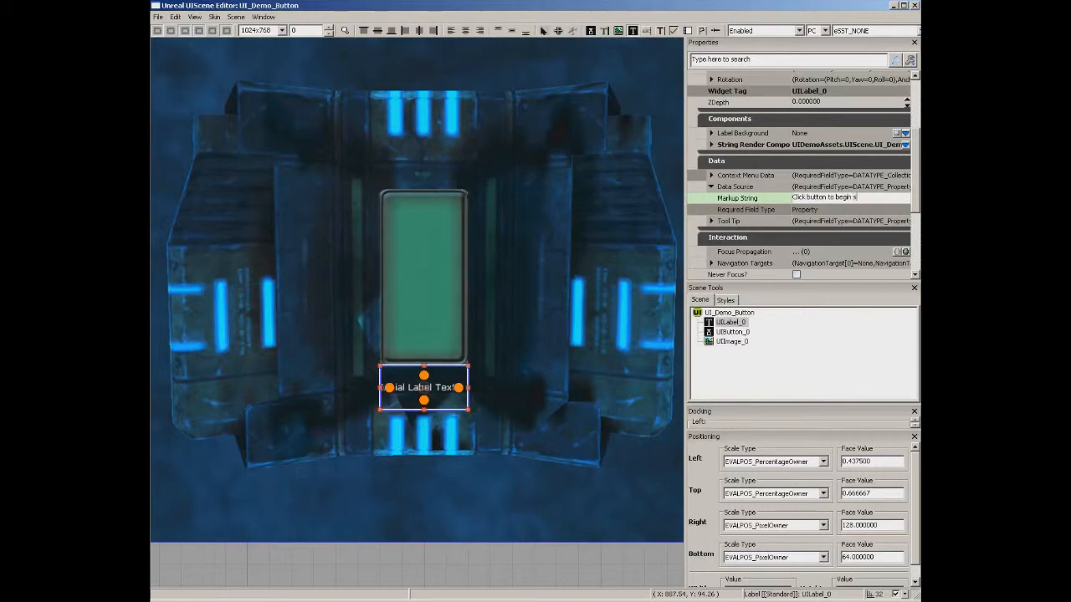
text(equence)
key(Return)
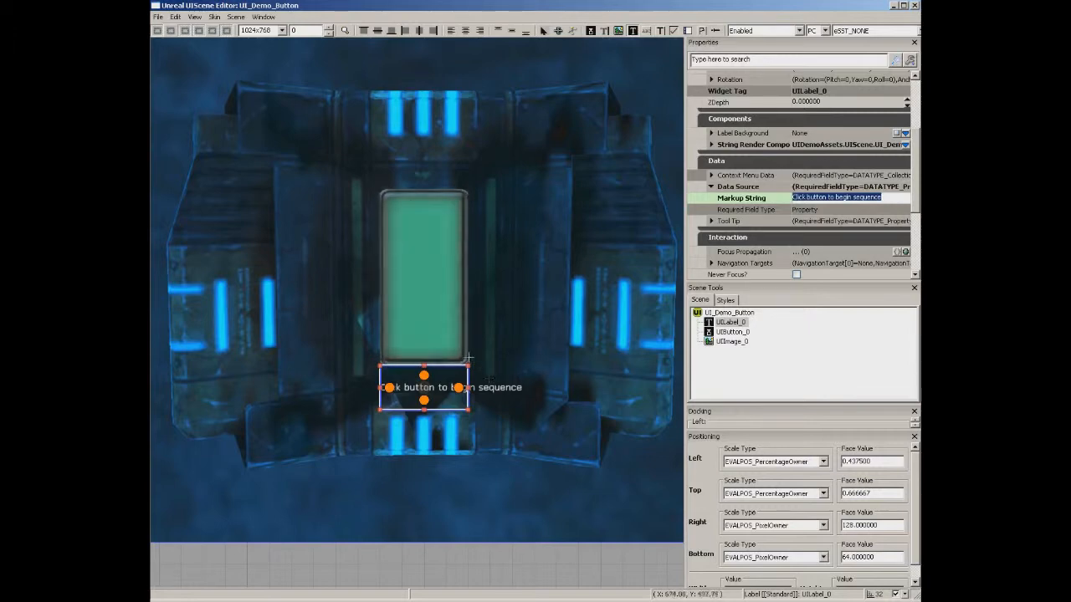
click(466, 32)
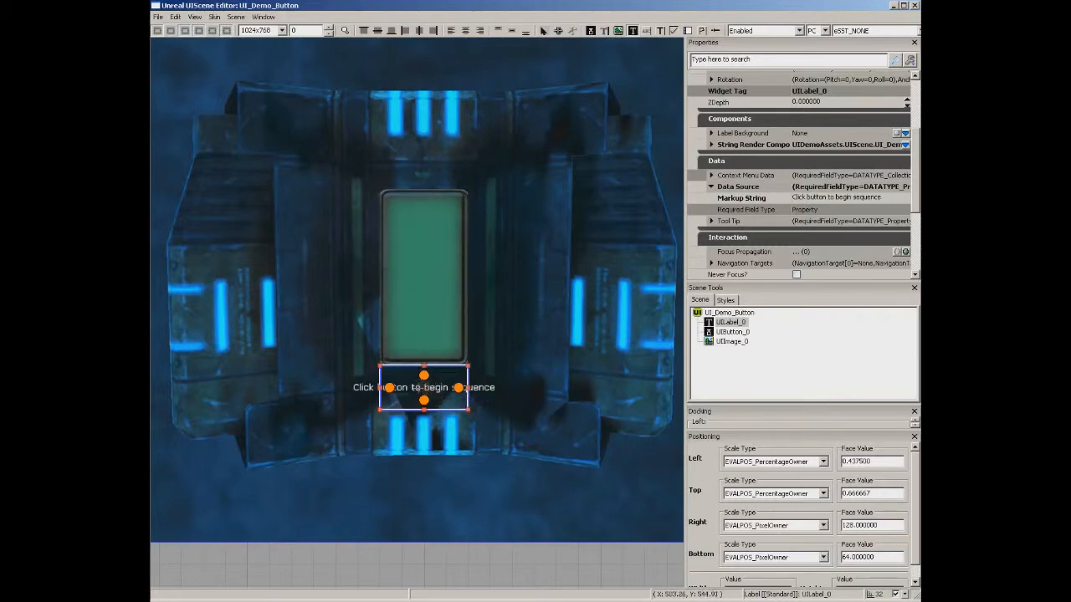
Apply the AmbexScaled style to the label.
right_click(419, 123)
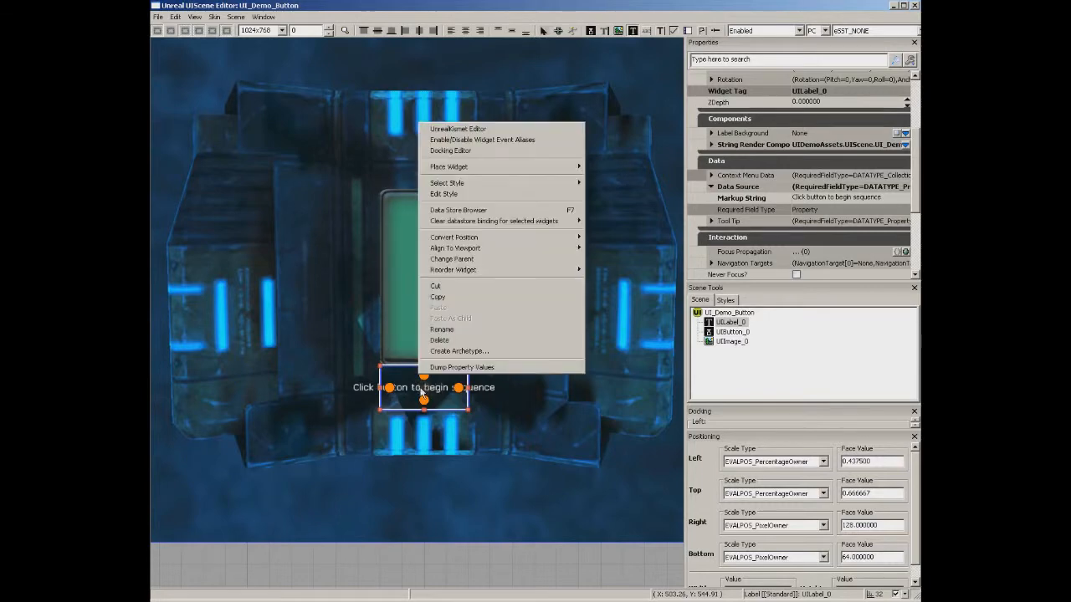
mouse_move(460, 189)
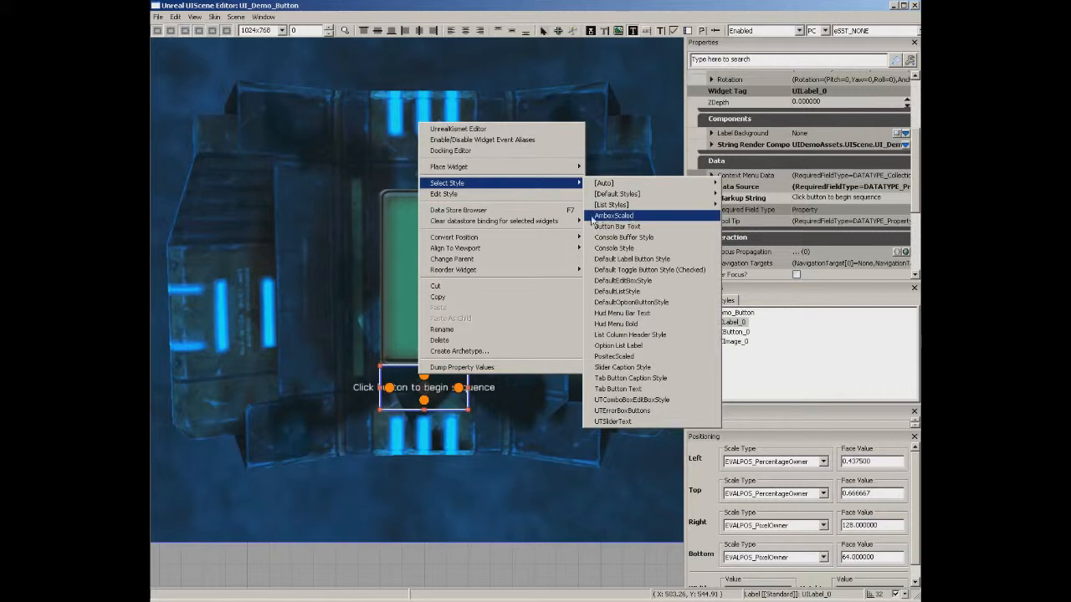
click(627, 217)
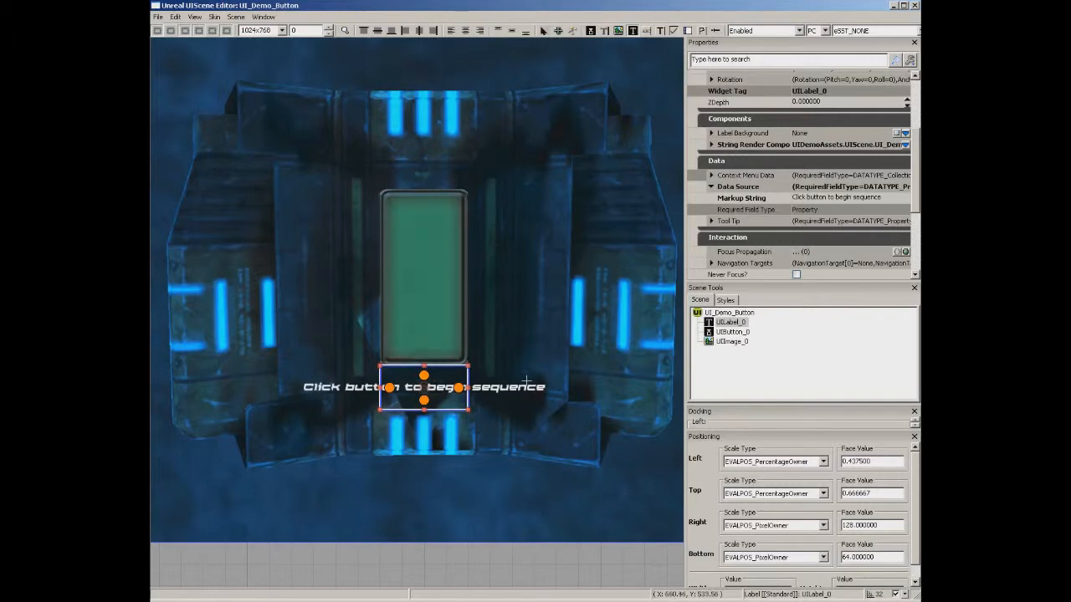
click(725, 299)
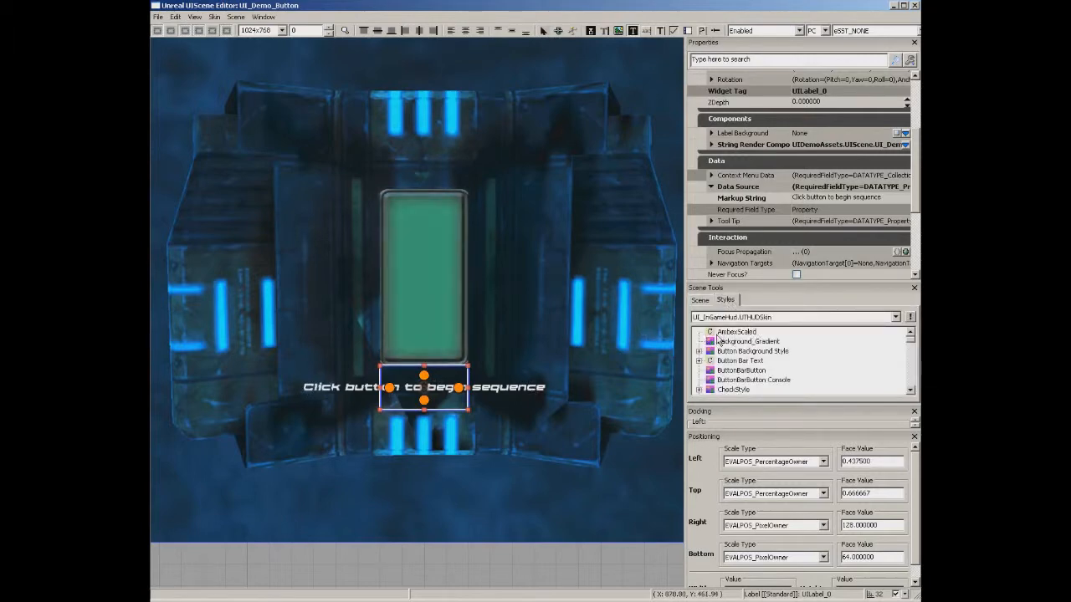
click(737, 332)
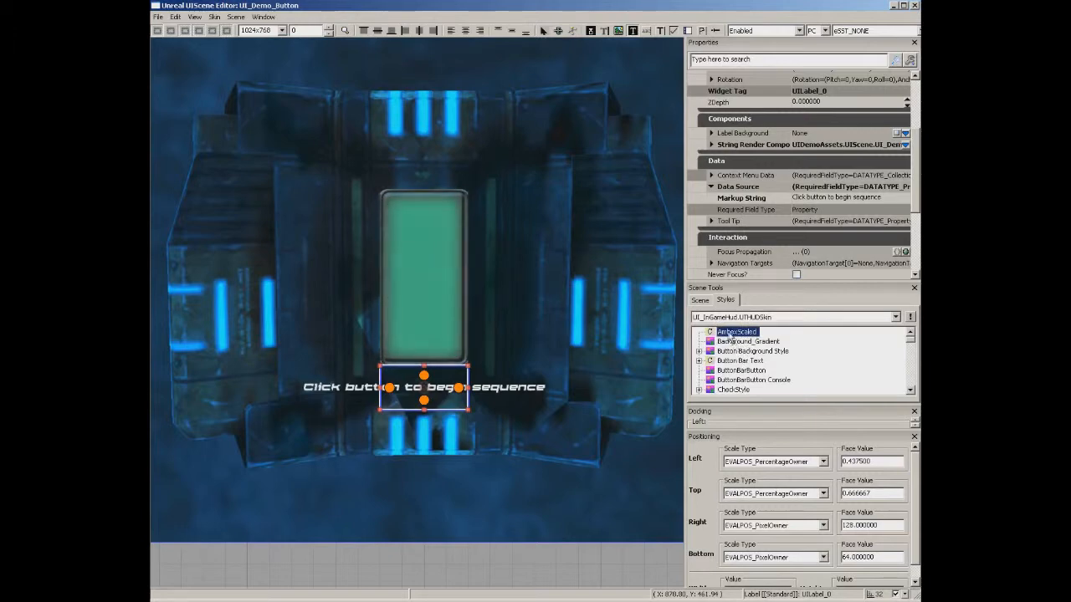
Review the AmbexScaled style settings without changes, then deselect the label.
right_click(730, 334)
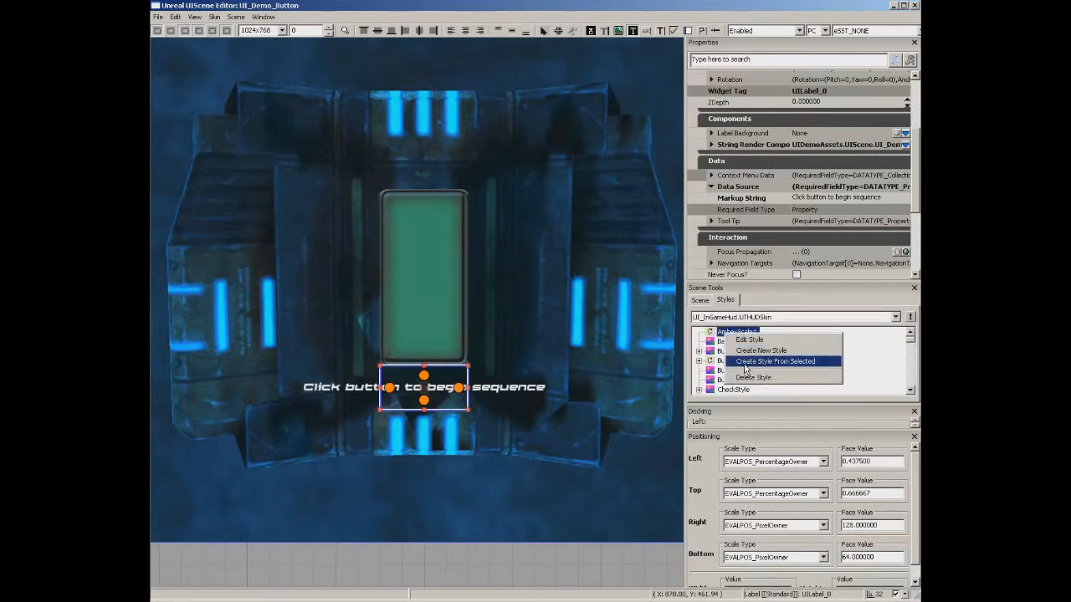
click(721, 336)
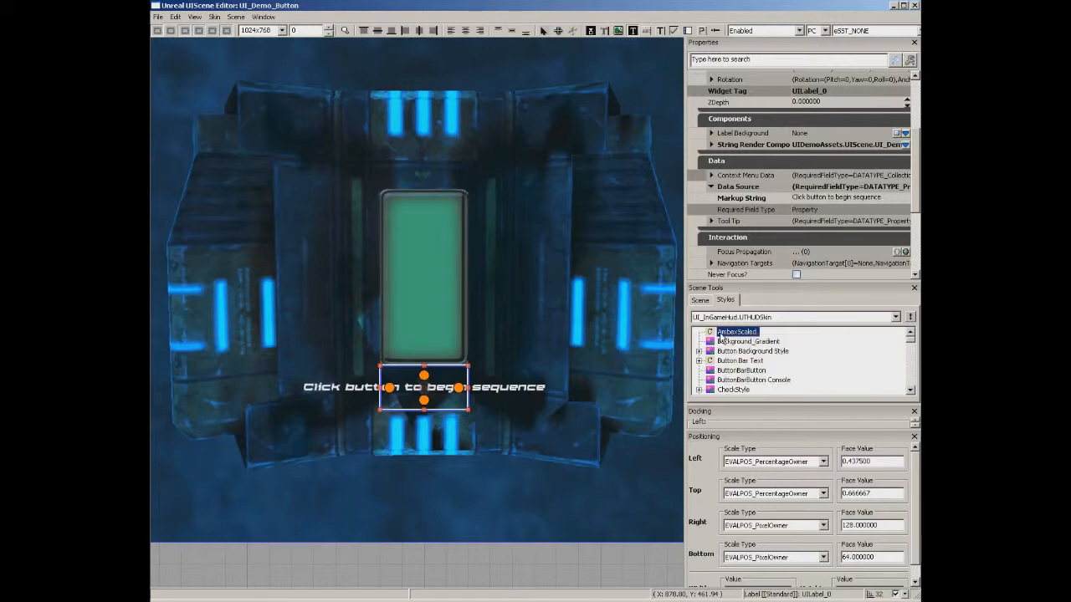
double_click(721, 336)
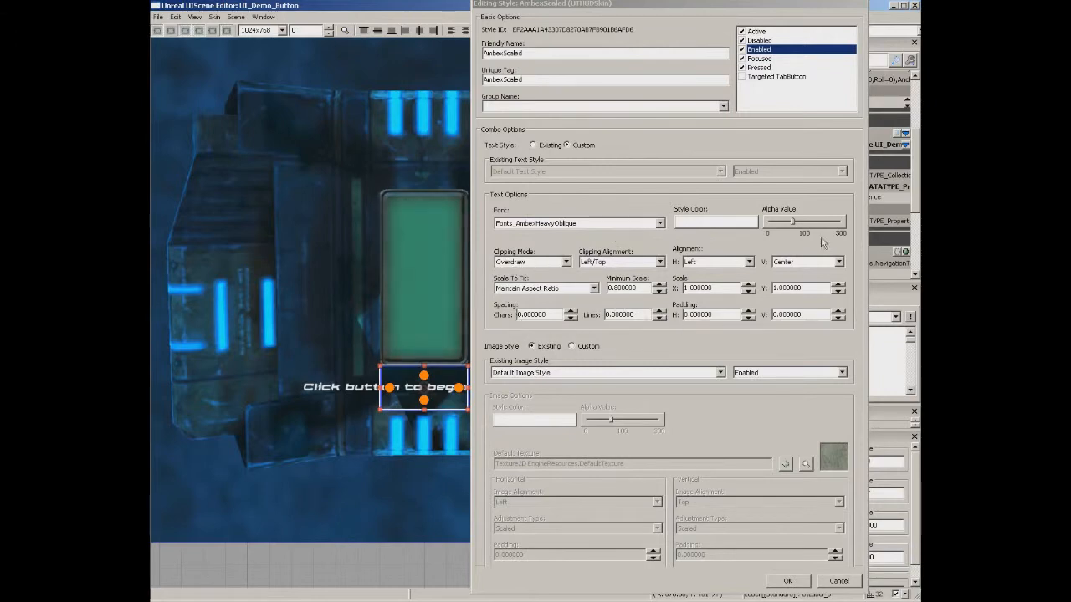
click(839, 581)
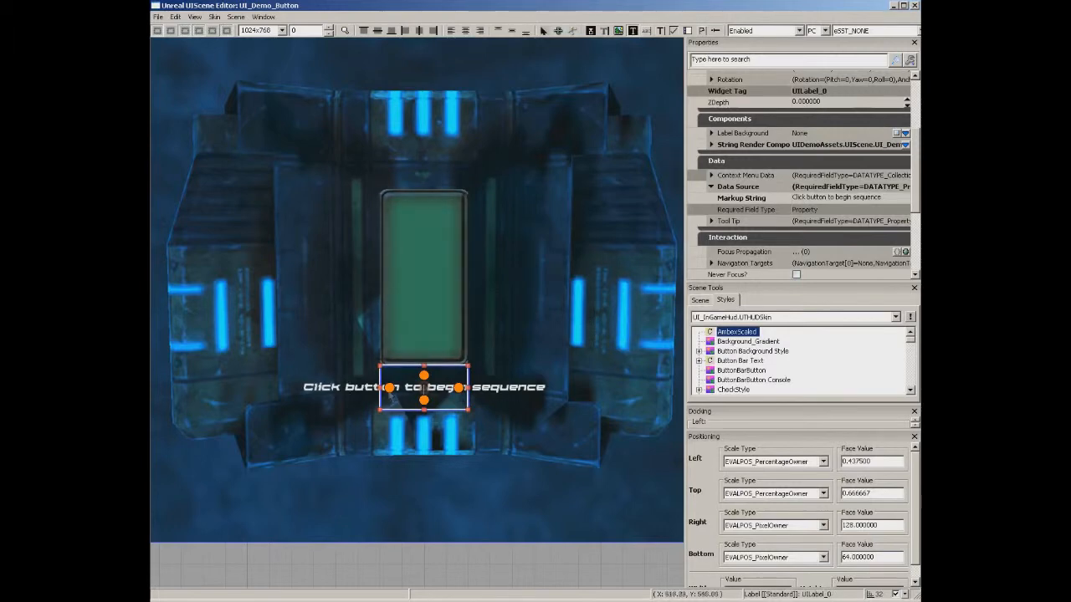
click(500, 563)
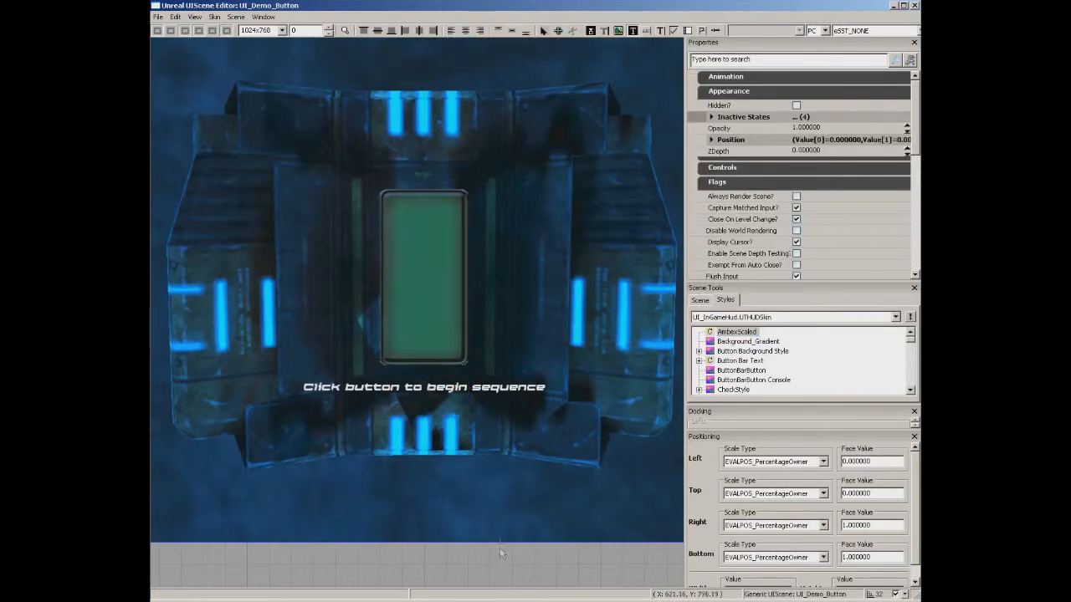
Verify the button's Focused Activate Level Event is named BeginSequence, then close Kismet and the scene editor.
double_click(419, 258)
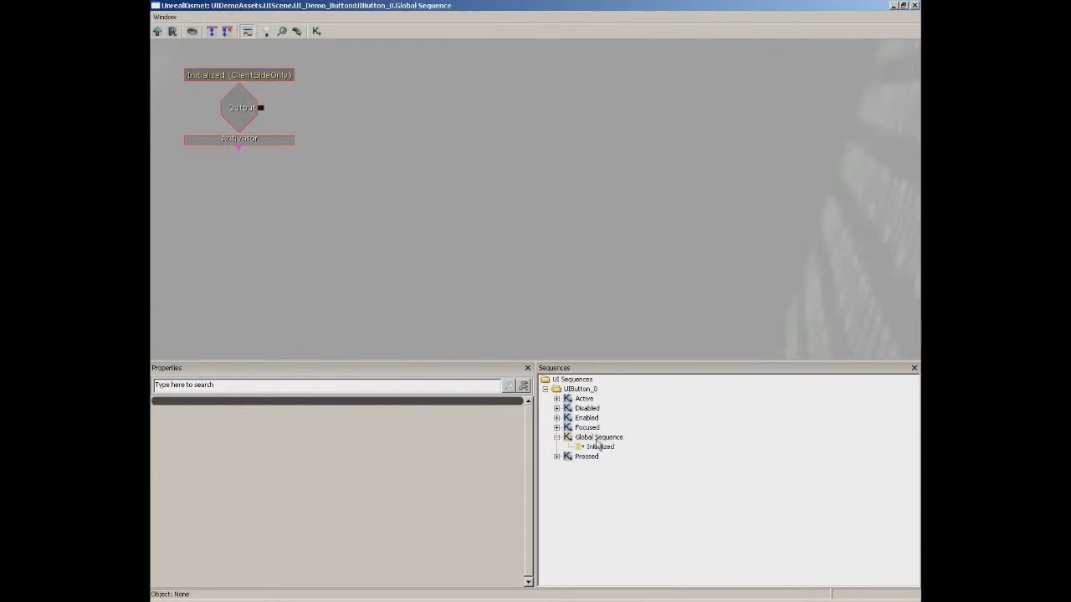
click(587, 428)
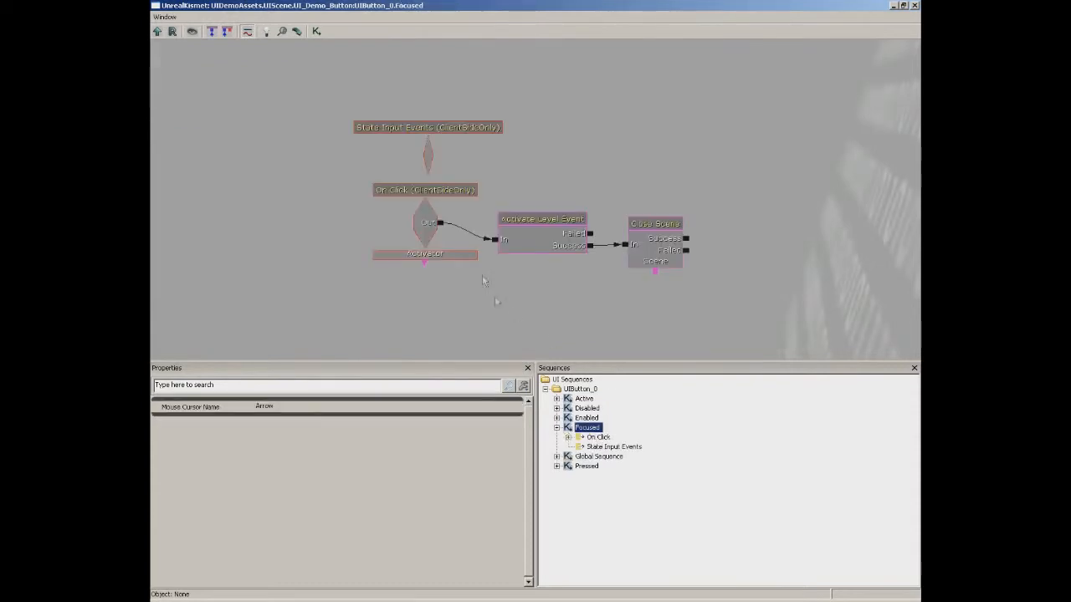
click(541, 240)
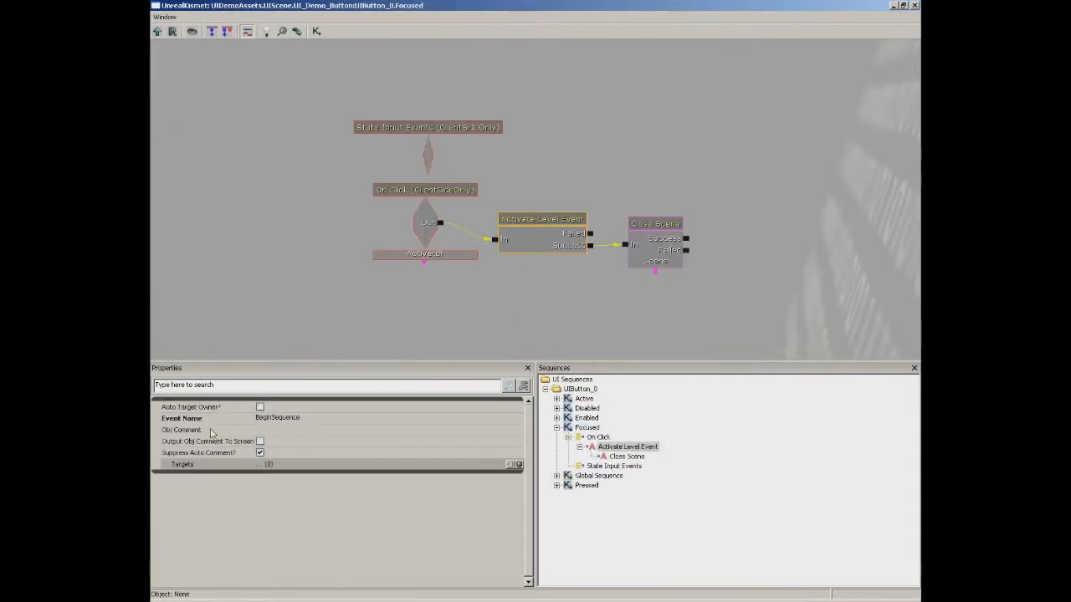
click(286, 418)
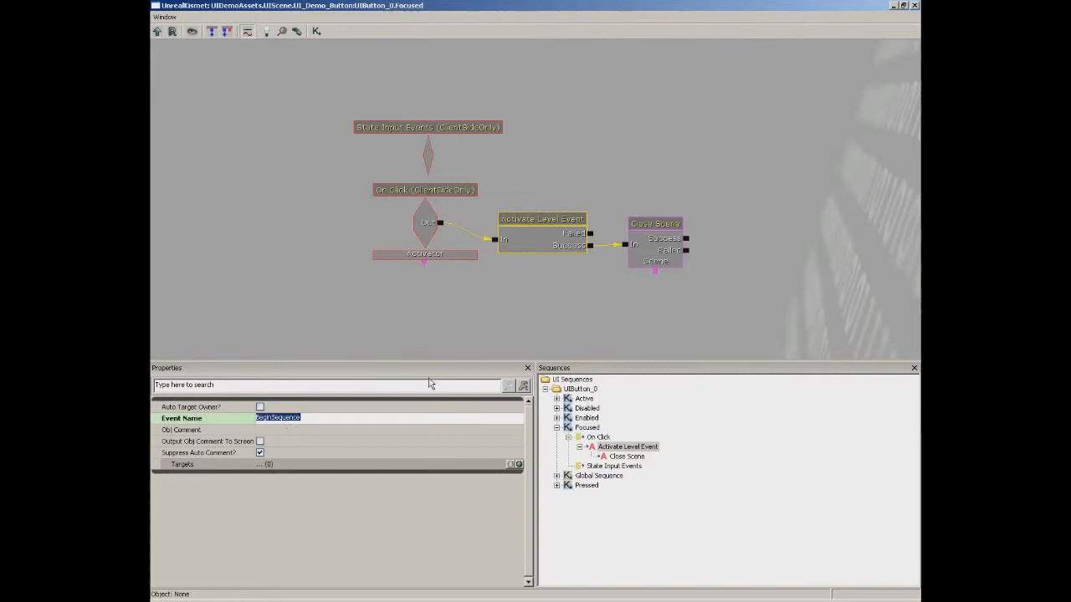
click(914, 6)
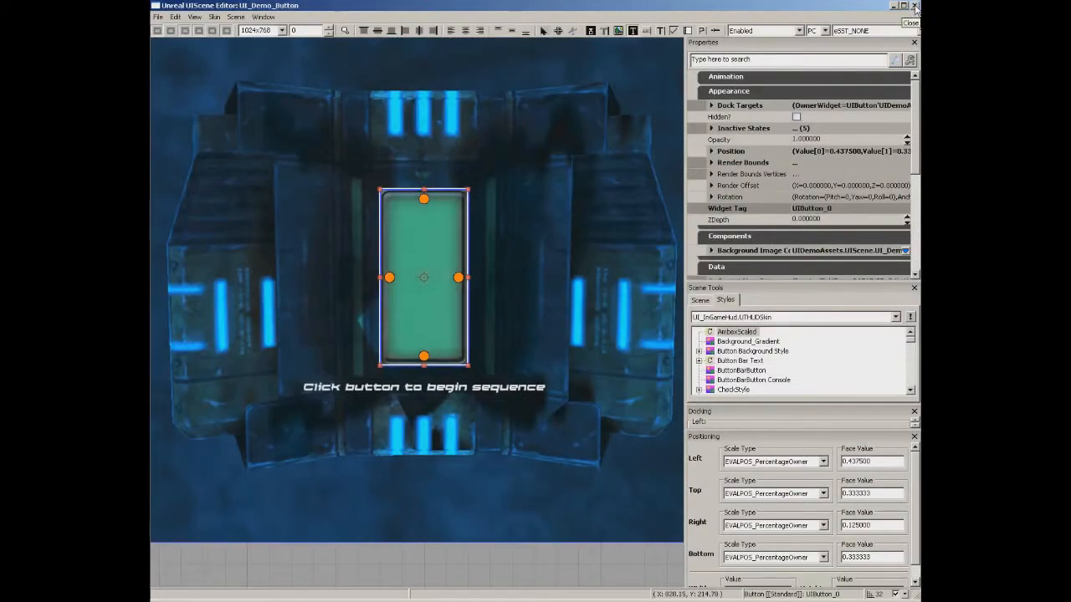
click(914, 6)
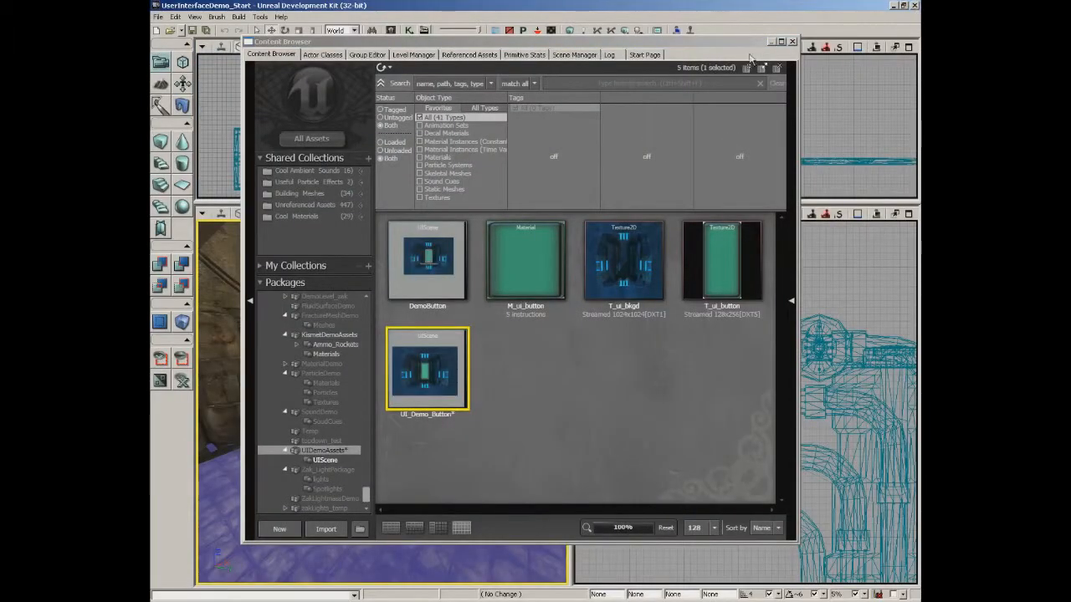
In the level's Kismet, move the Open Scene node aside and delete the Level Loaded event.
click(793, 41)
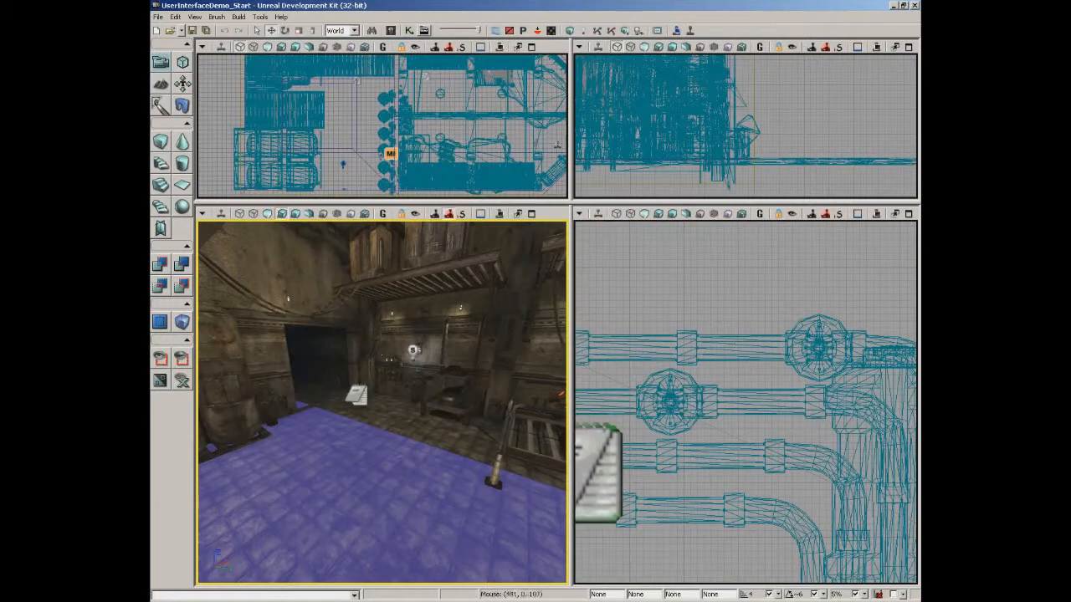
click(409, 30)
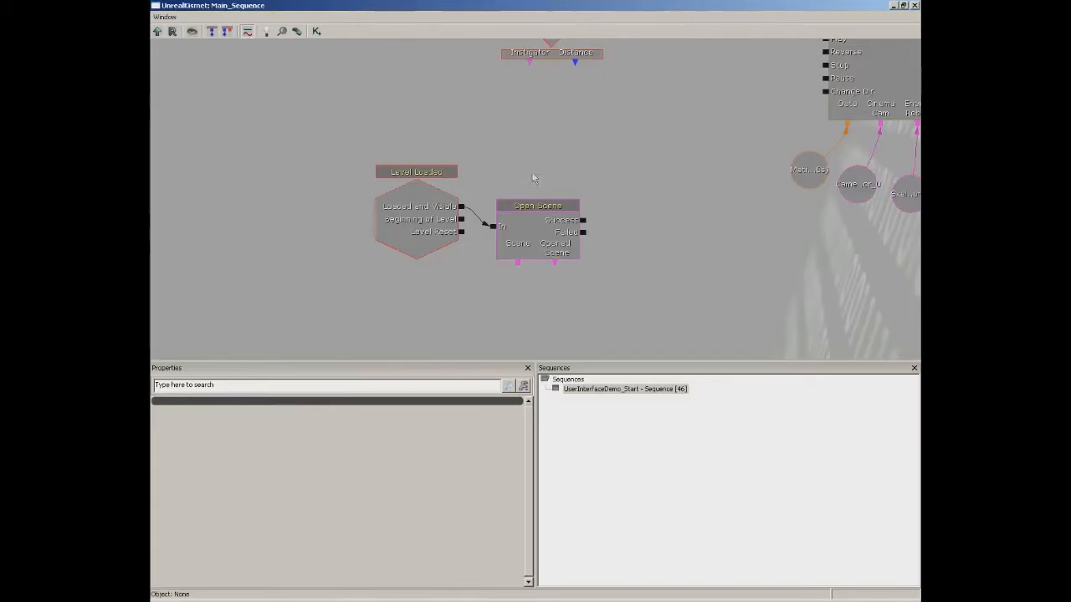
drag(509, 182, 535, 232)
click(514, 311)
drag(514, 311, 612, 241)
click(376, 302)
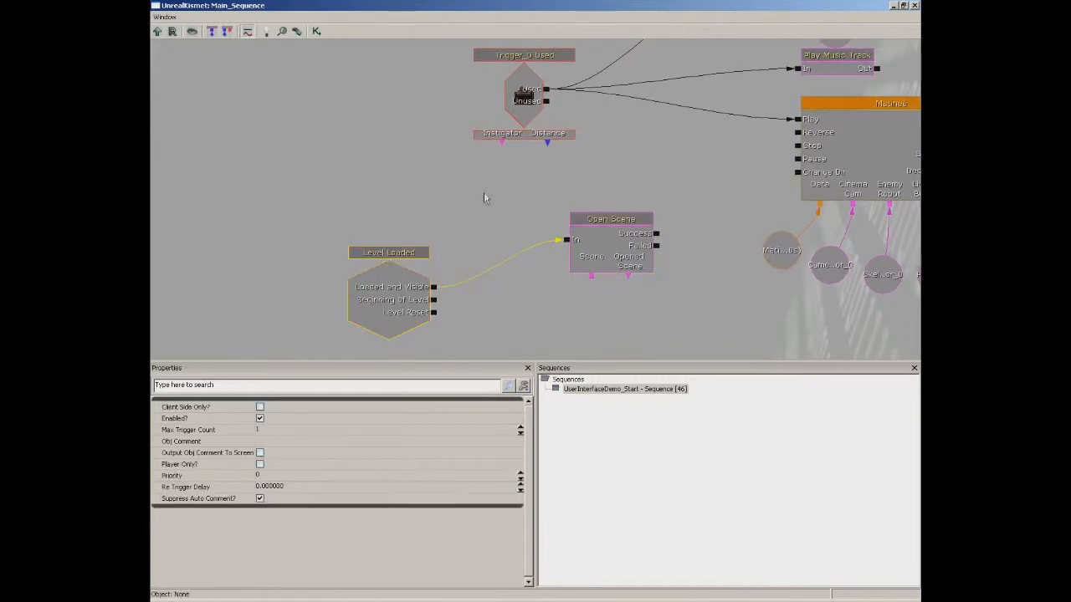
key(Delete)
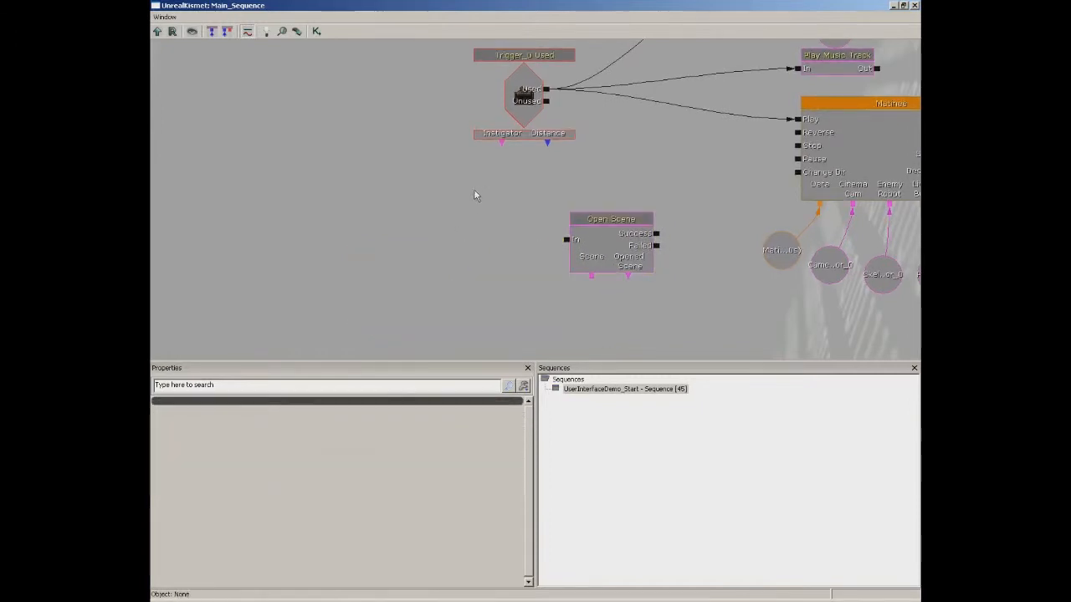
Wire Trigger_0 Used's output into the Open Scene action's In.
drag(597, 108, 564, 168)
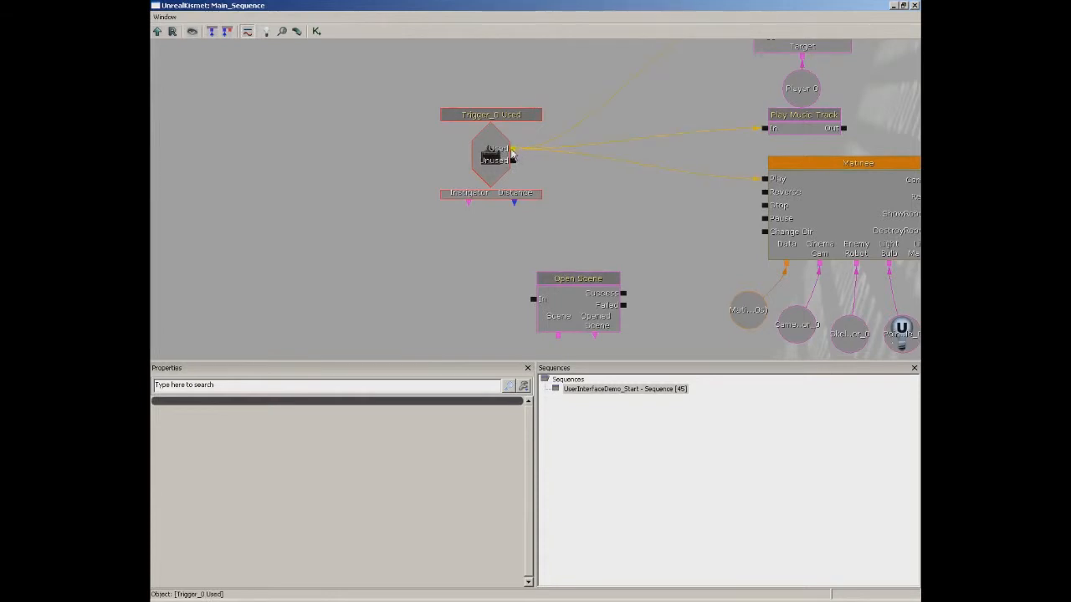
drag(514, 155, 534, 300)
click(569, 301)
scroll(570, 206, down, 3)
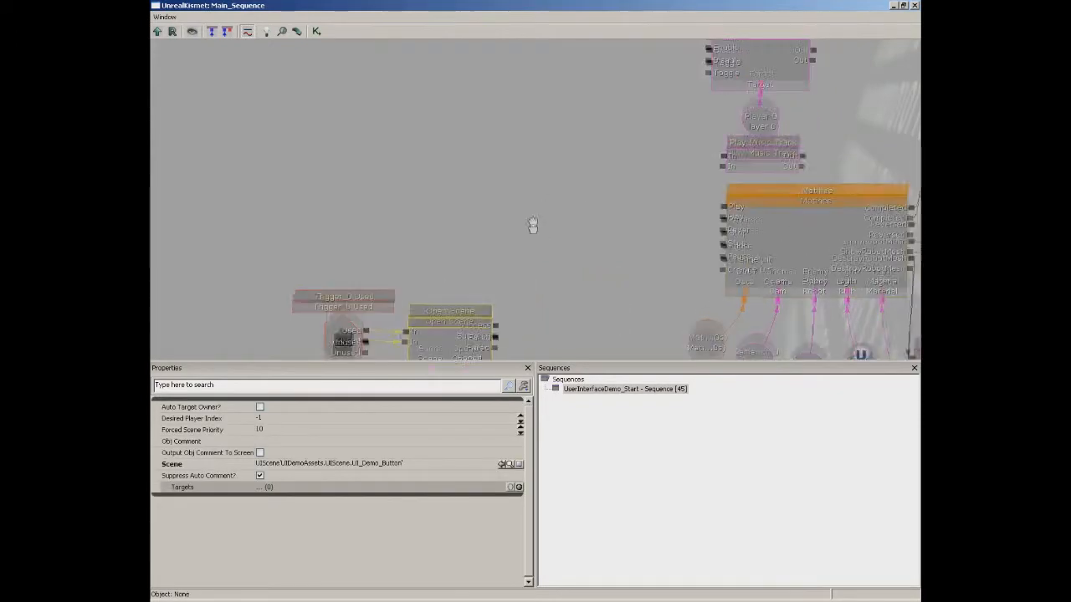
scroll(541, 159, up, 2)
drag(541, 177, 570, 119)
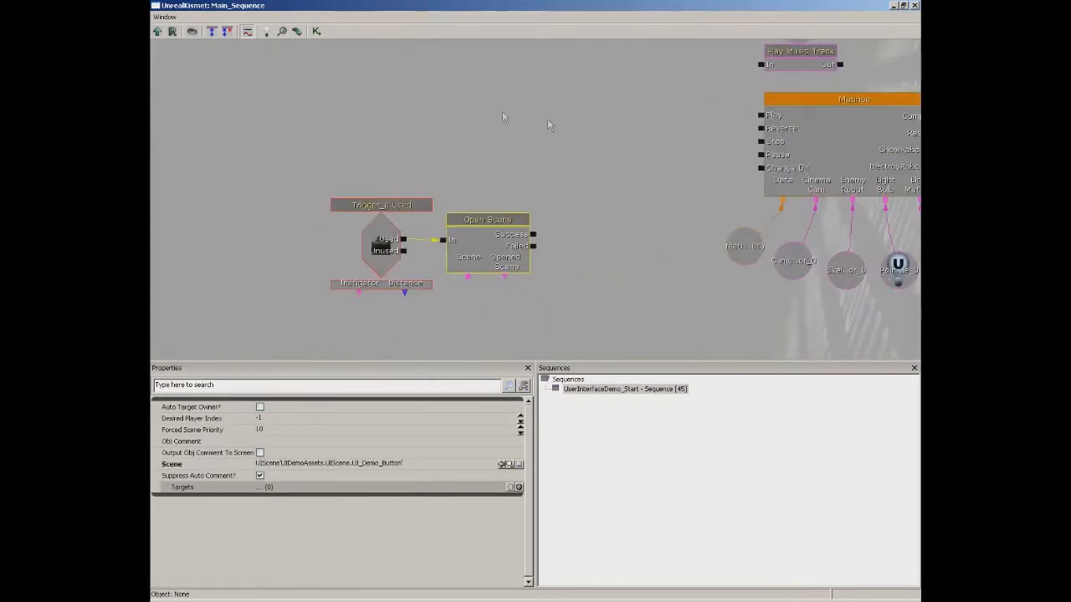
click(381, 254)
click(500, 254)
drag(573, 142, 518, 288)
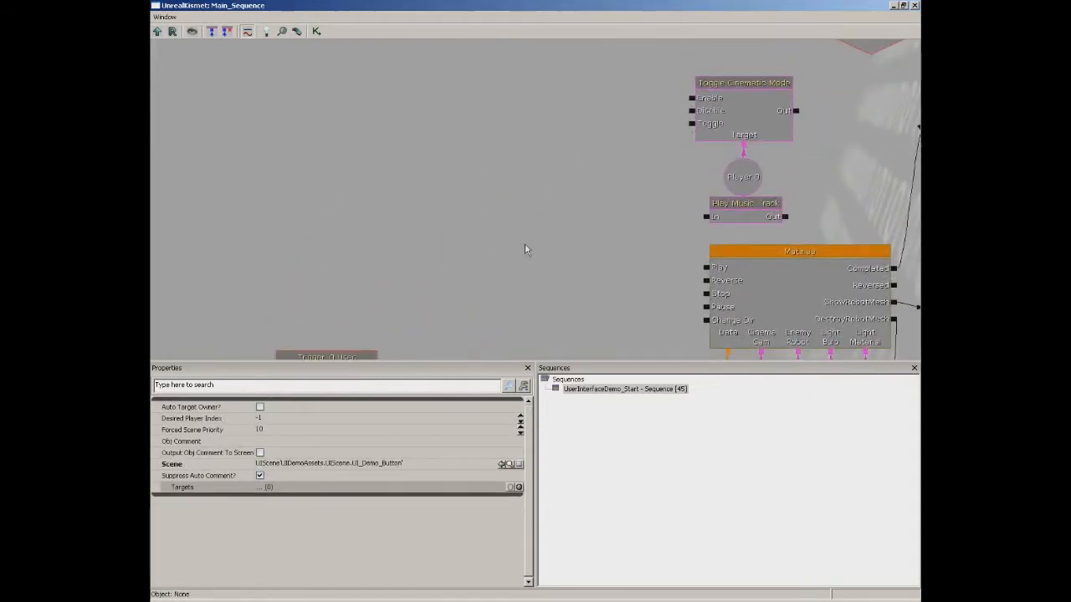
Add a Remote Event node named BeginSequence to the Kismet graph.
right_click(445, 192)
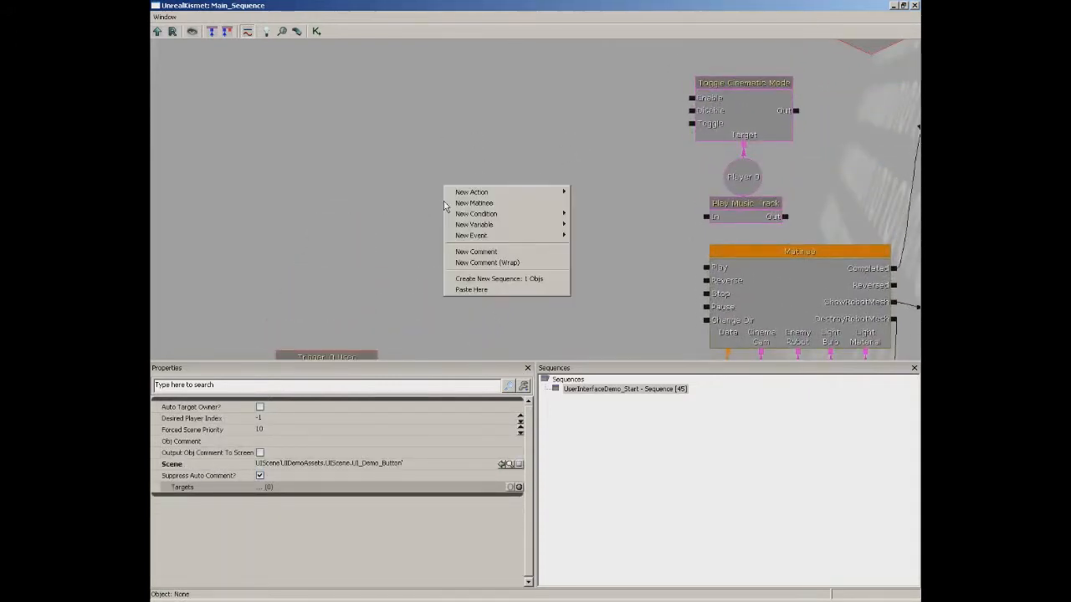
mouse_move(479, 238)
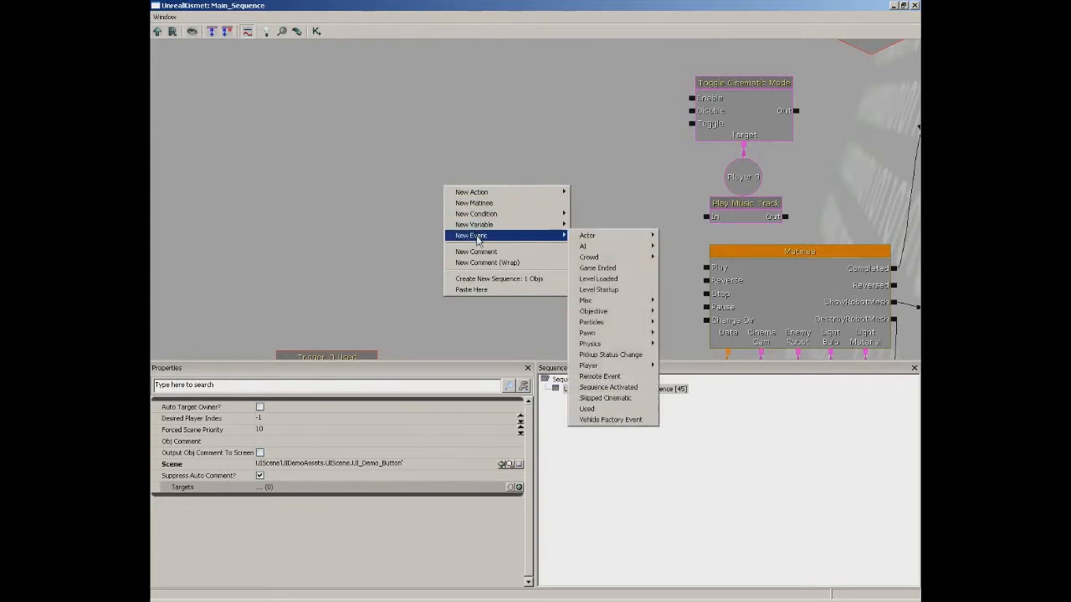
click(599, 377)
click(306, 429)
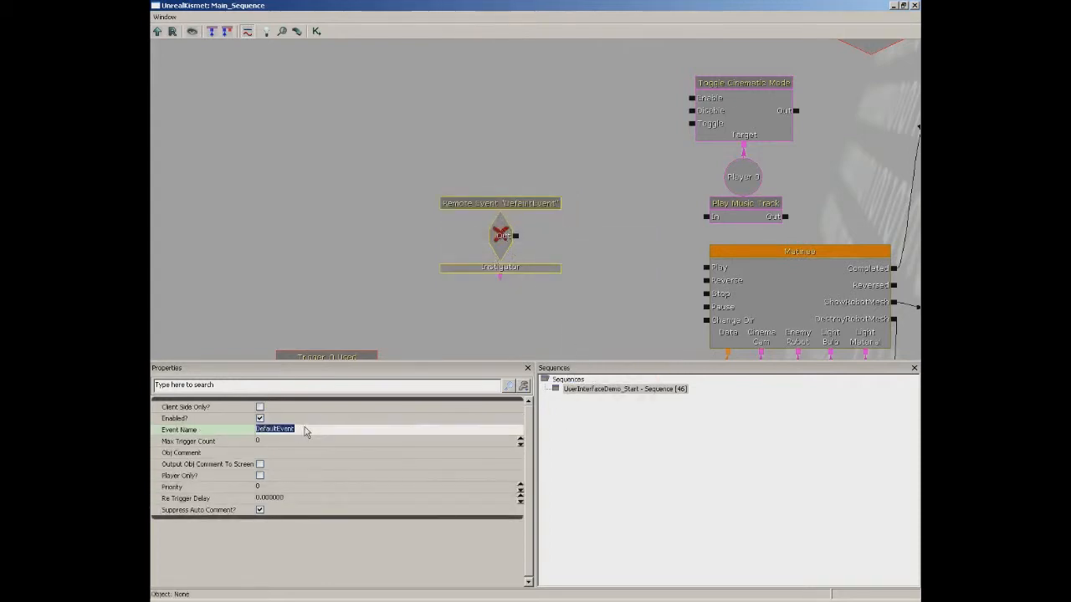
text(beginsequence)
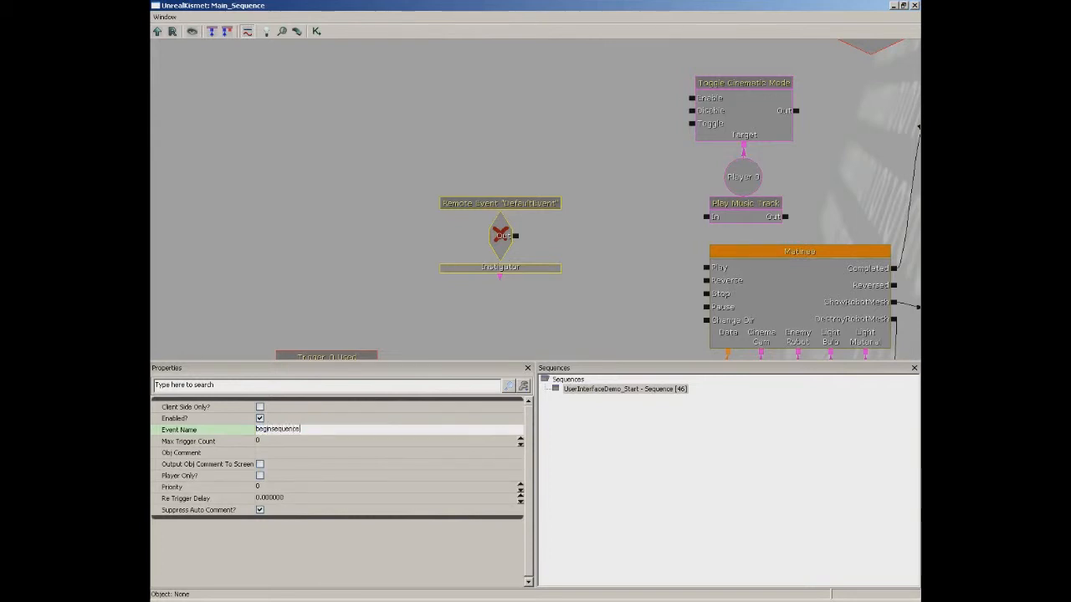
key(Return)
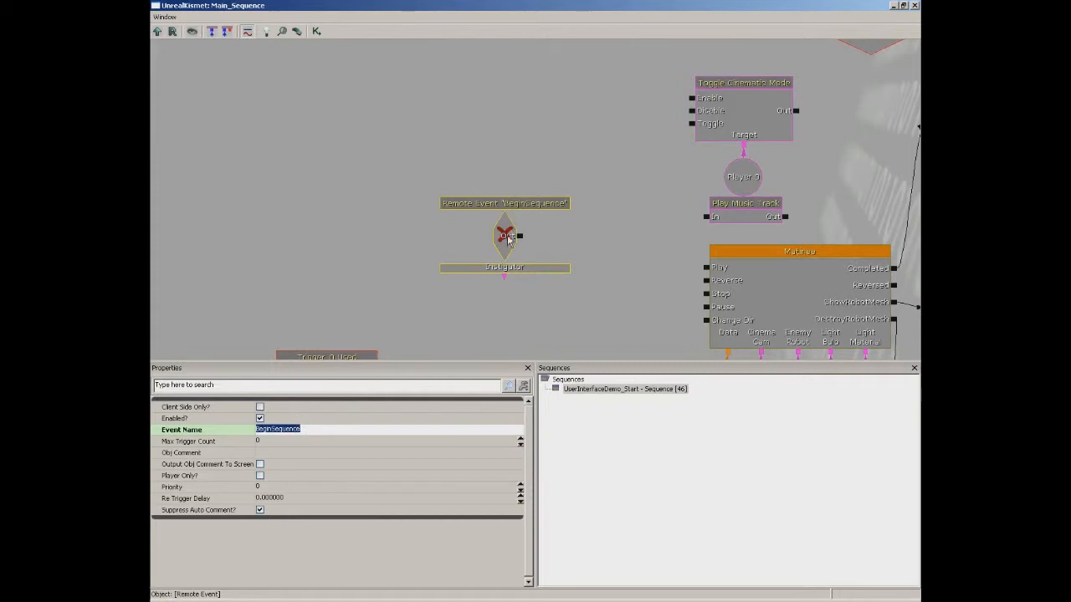
Wire BeginSequence to Toggle Cinematic Mode Enable, Play Music Track and Matinee Play, then close Kismet.
drag(520, 237, 691, 98)
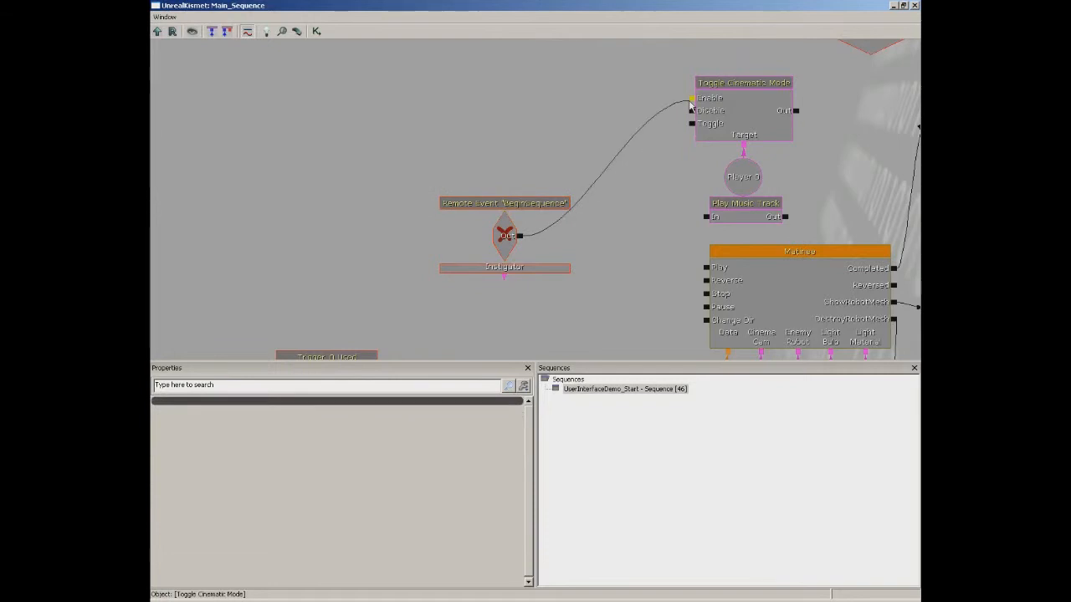
drag(521, 241, 704, 217)
drag(655, 251, 602, 210)
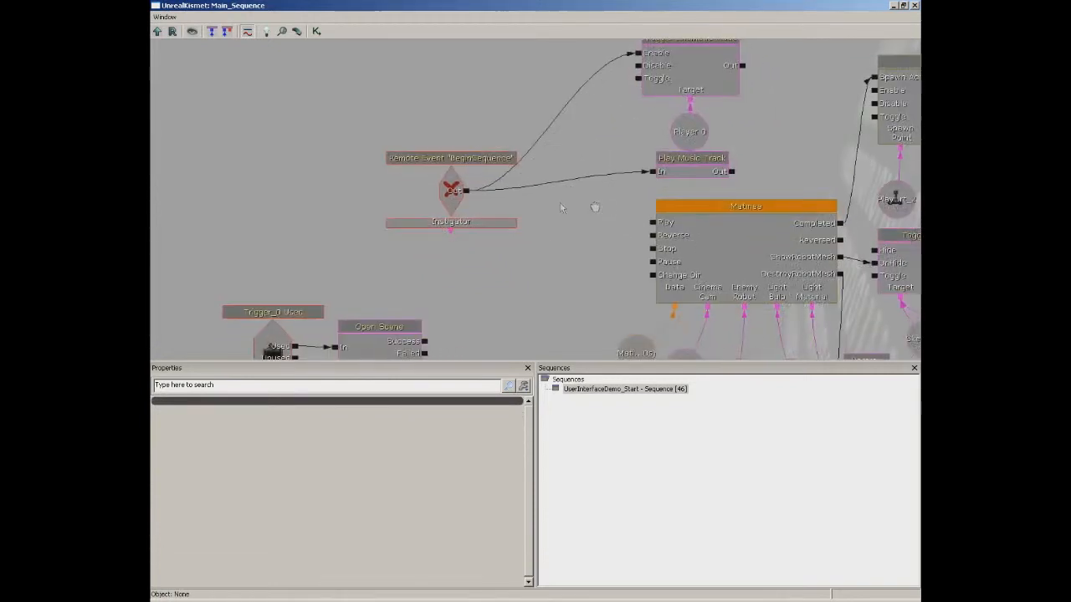
drag(470, 191, 651, 224)
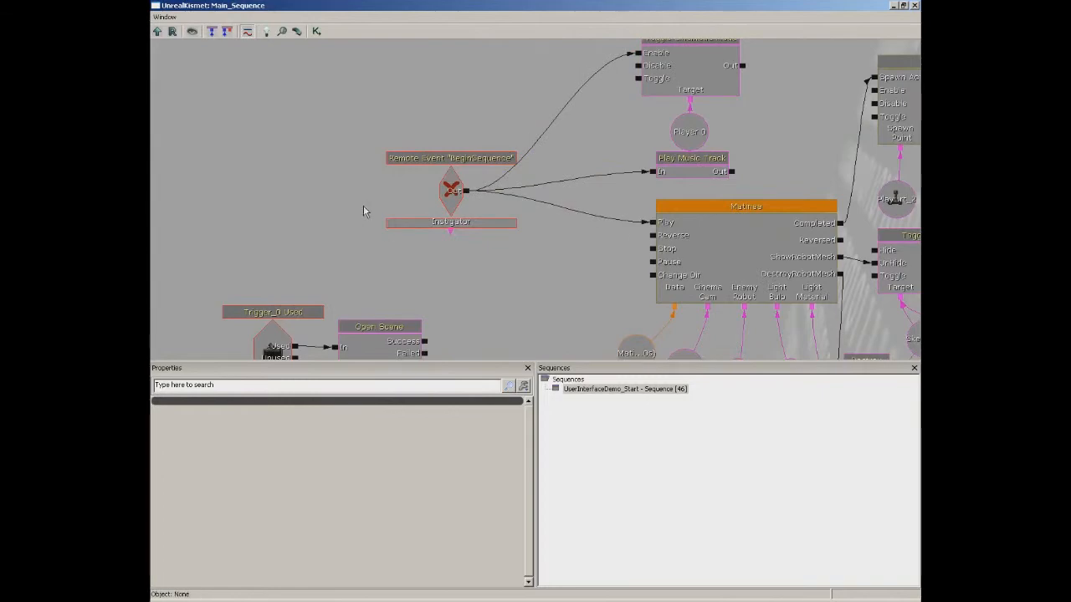
click(915, 5)
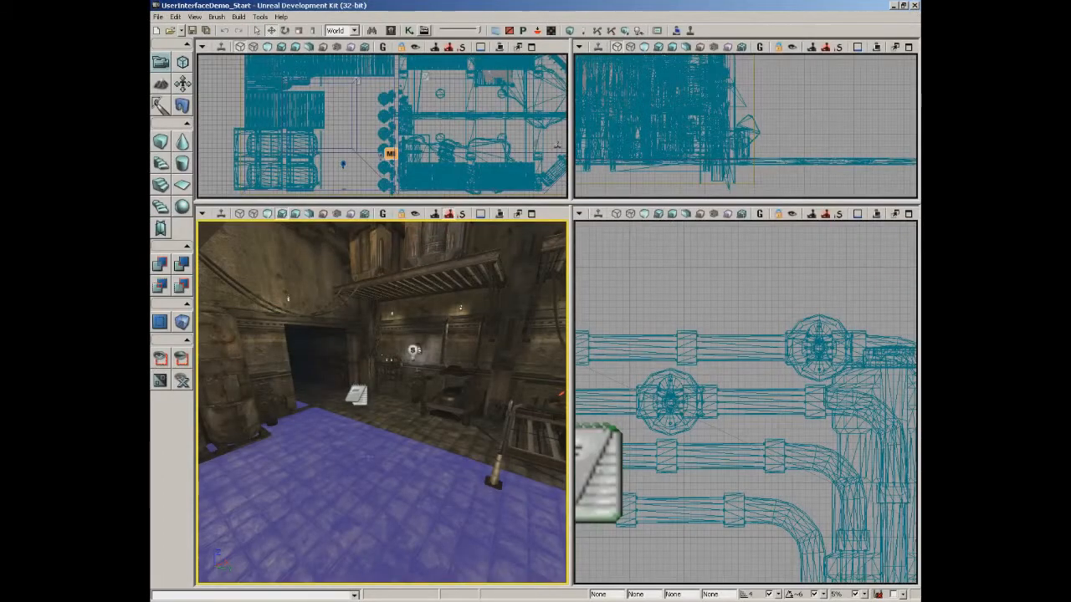
Play from the perspective viewport, use the wall trigger, click the button to start the cinematic, then end play.
right_click(343, 478)
click(371, 453)
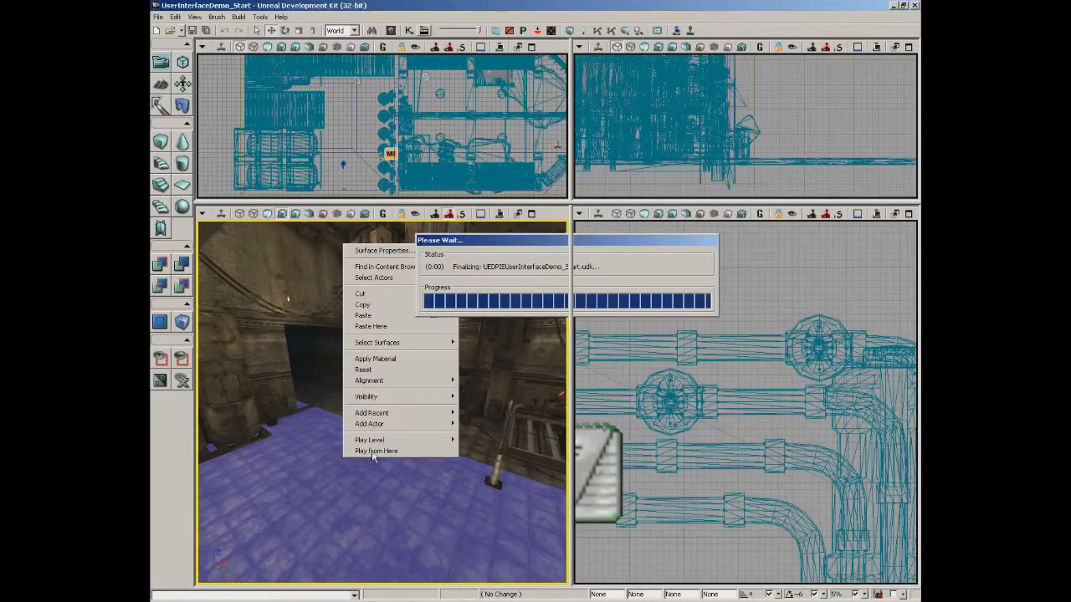
key(w)
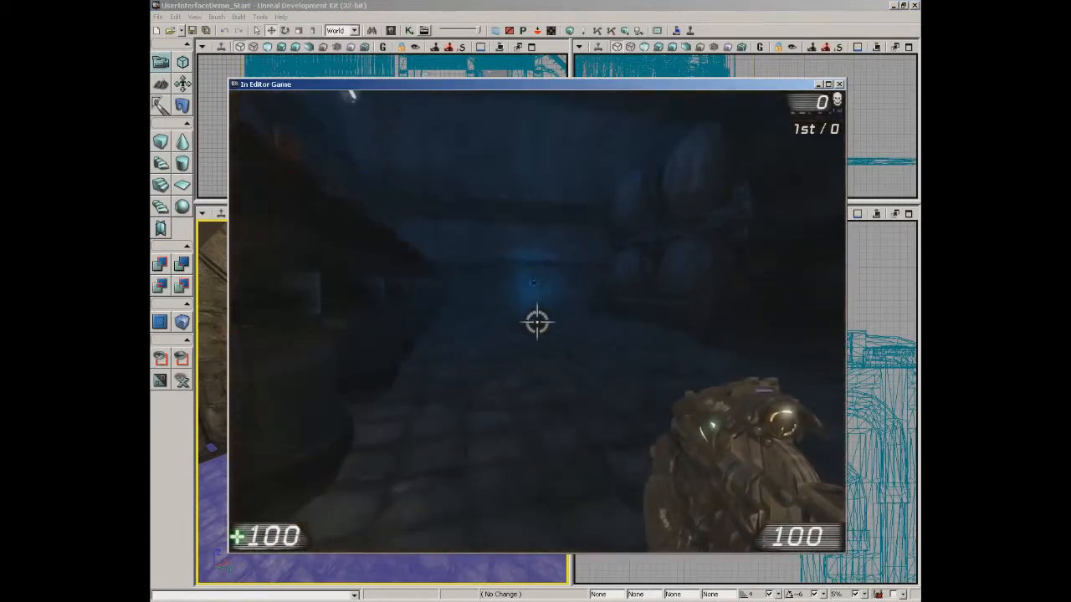
key(e)
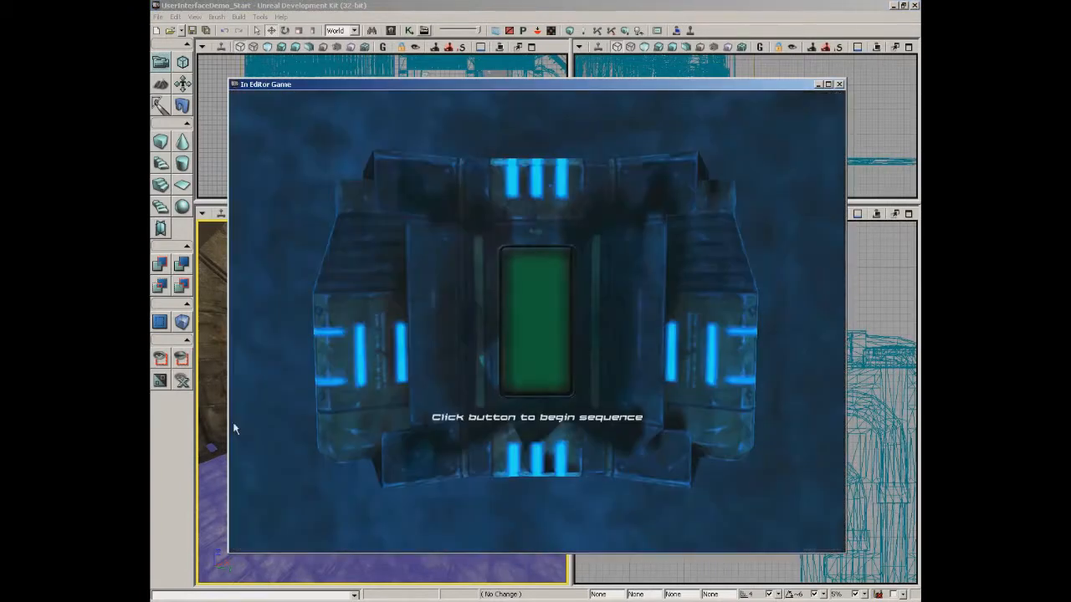
click(544, 319)
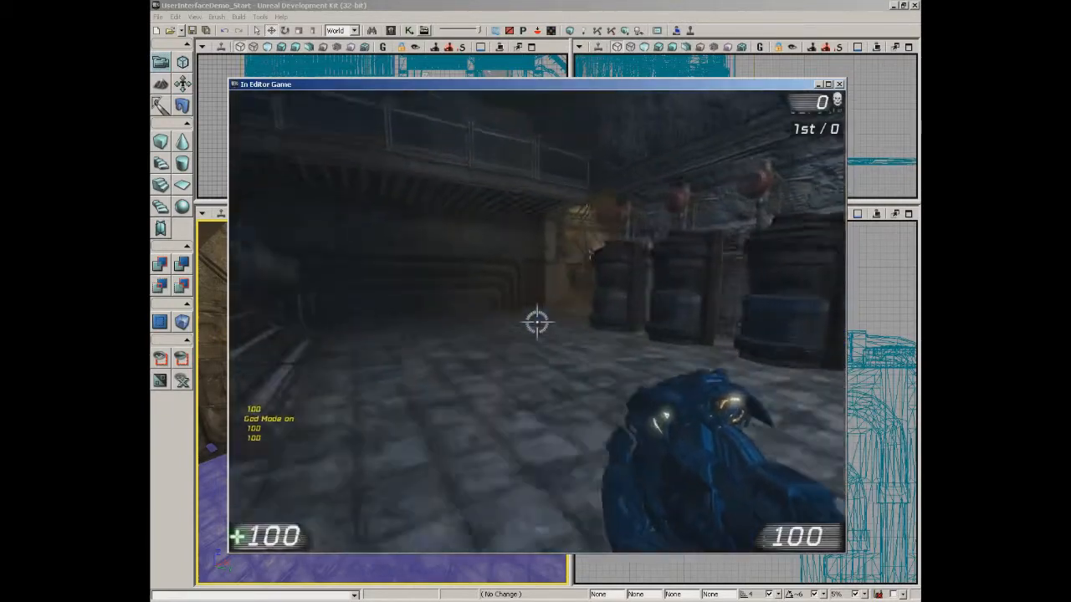
key(Escape)
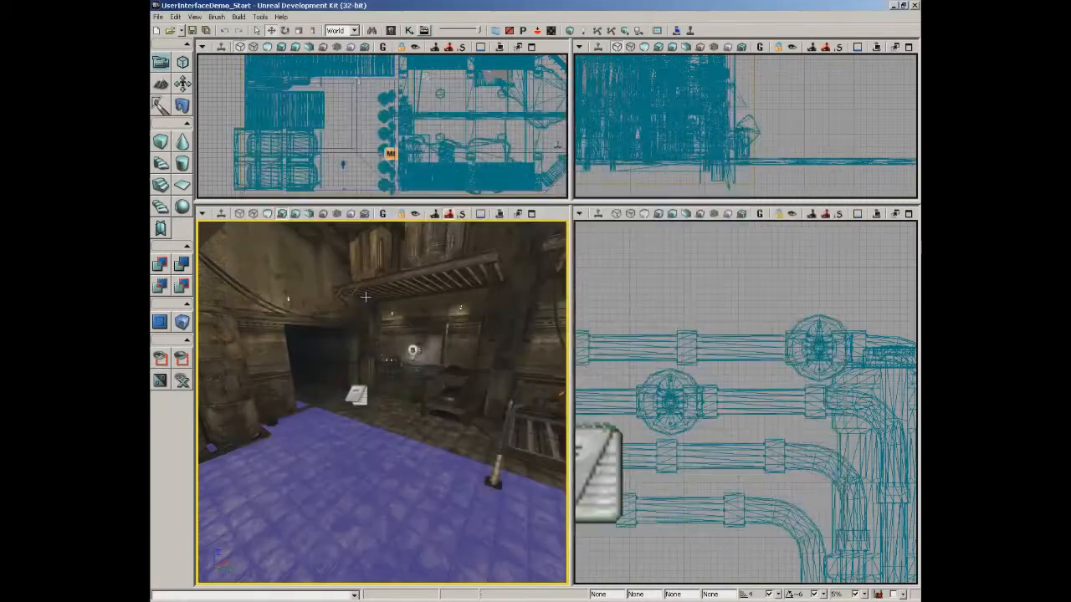